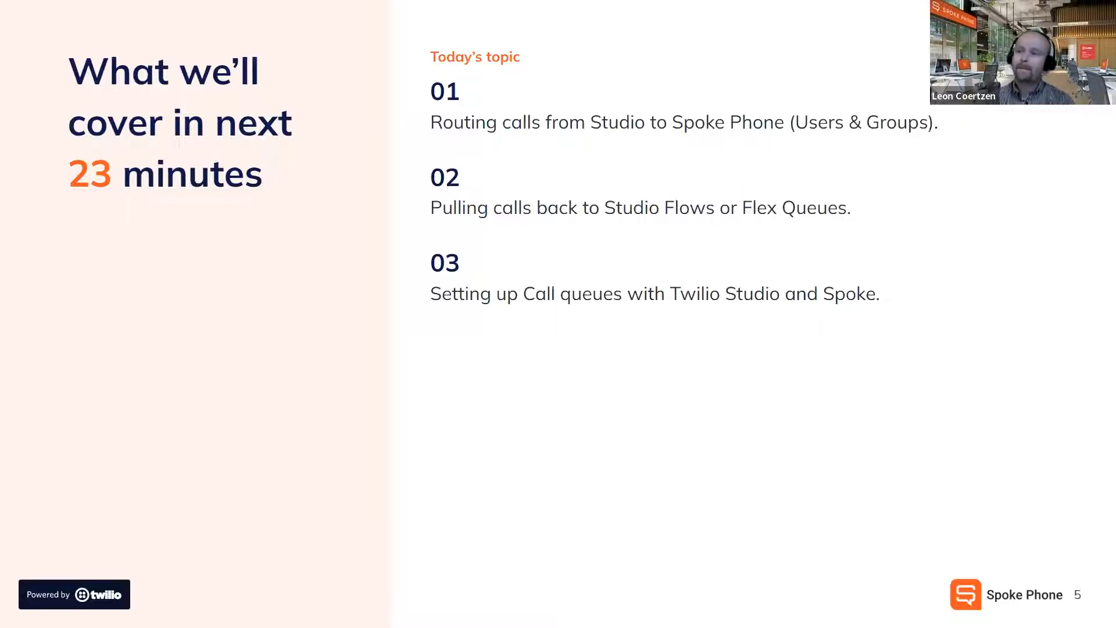
# Advance the presentation from the 'What we'll cover' agenda to the LIVE DEMO title slide.
pyautogui.click(485, 341)
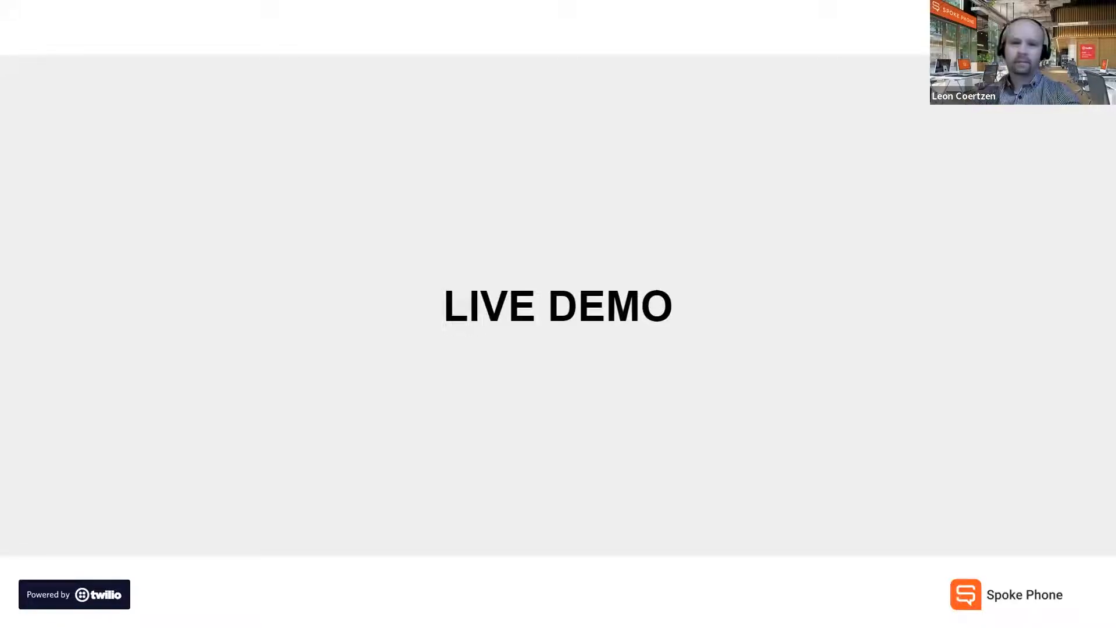
# Switch from the slideshow to the Chrome window showing the 'Webinar #1 - Custom IVR / Queue' flow.
pyautogui.hotkey('alt', 'Tab')
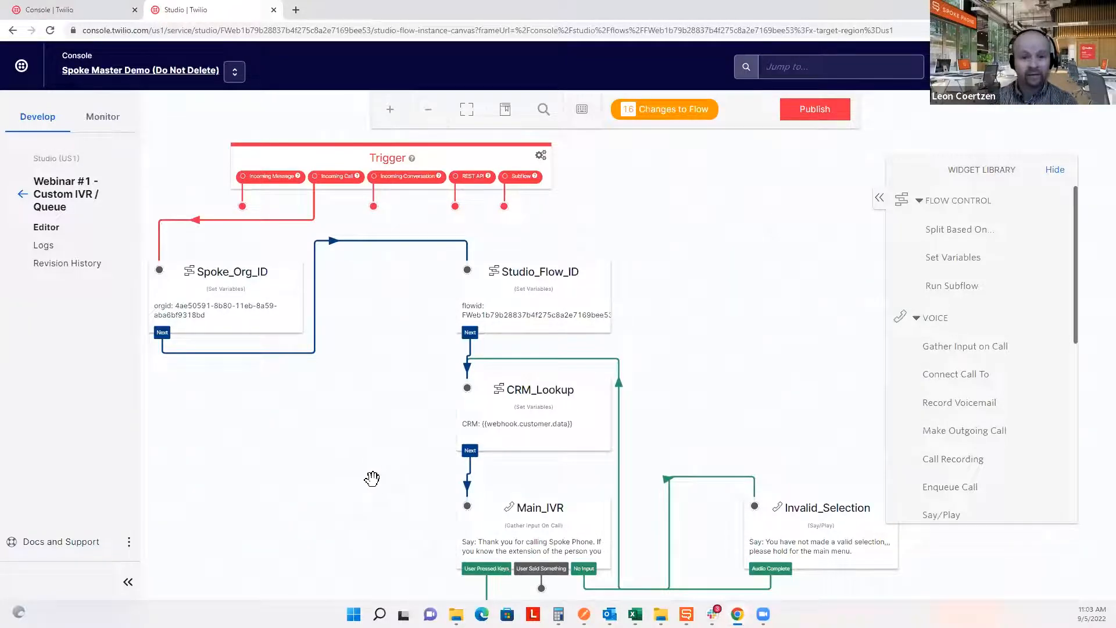
# Review Main_IVR and CRM_Lookup settings, highlight the greeting's press-one option, and show MainIVR_split.
pyautogui.click(564, 522)
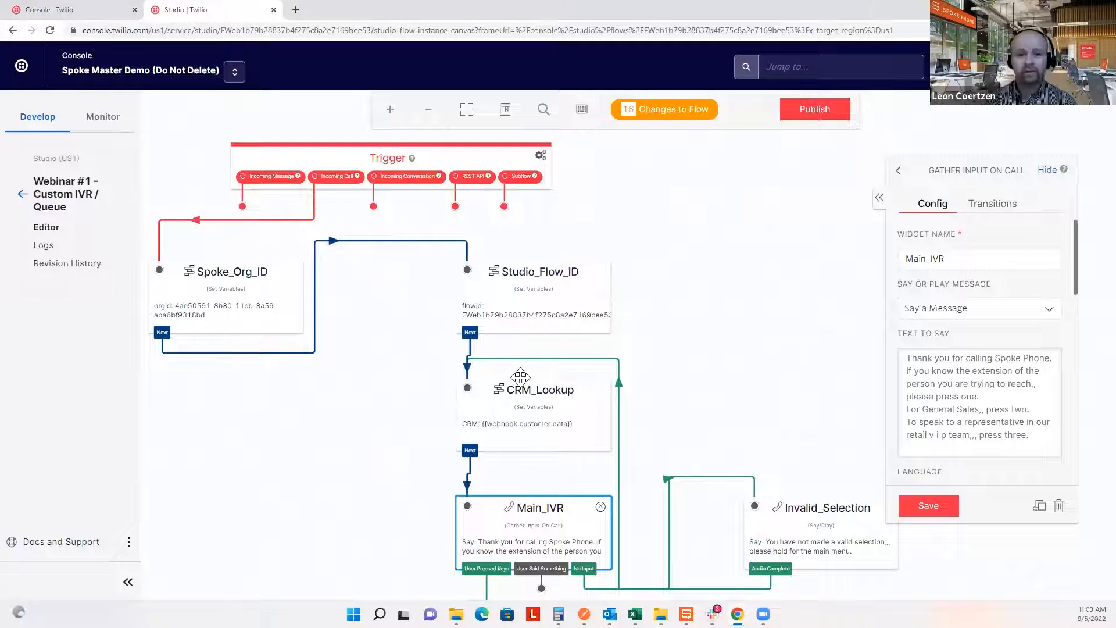
pyautogui.click(517, 414)
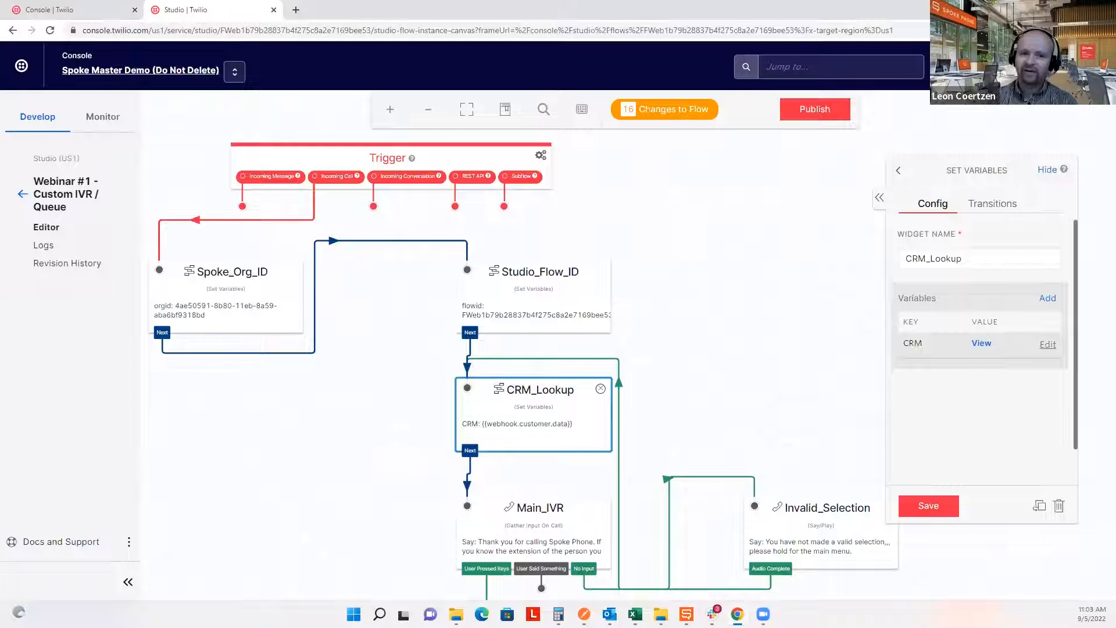
pyautogui.click(510, 520)
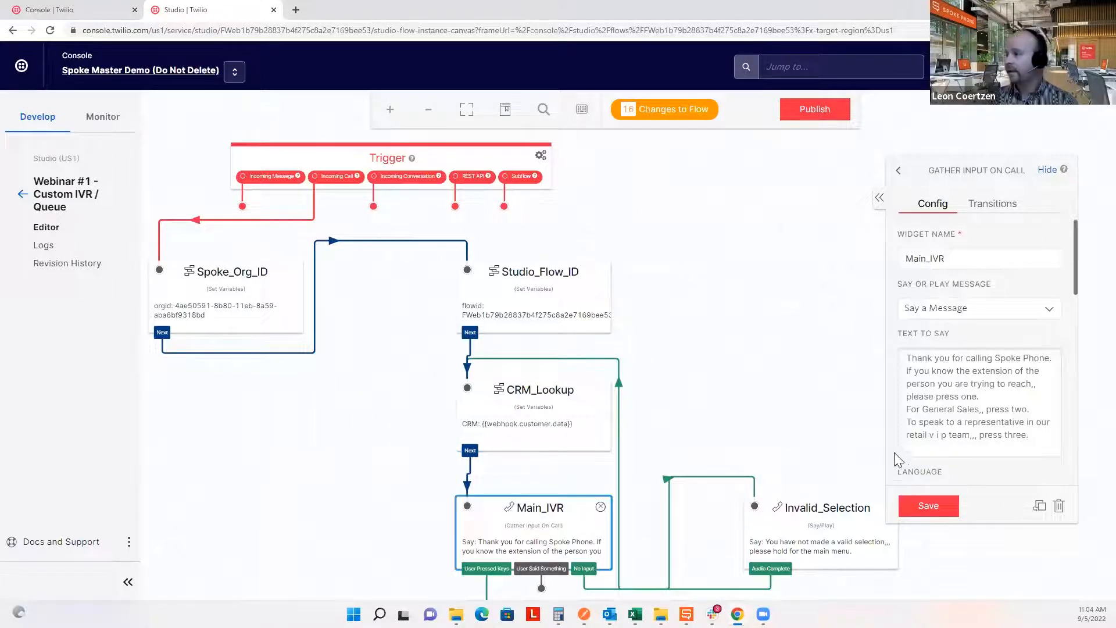
pyautogui.moveTo(988, 399); pyautogui.dragTo(902, 352)
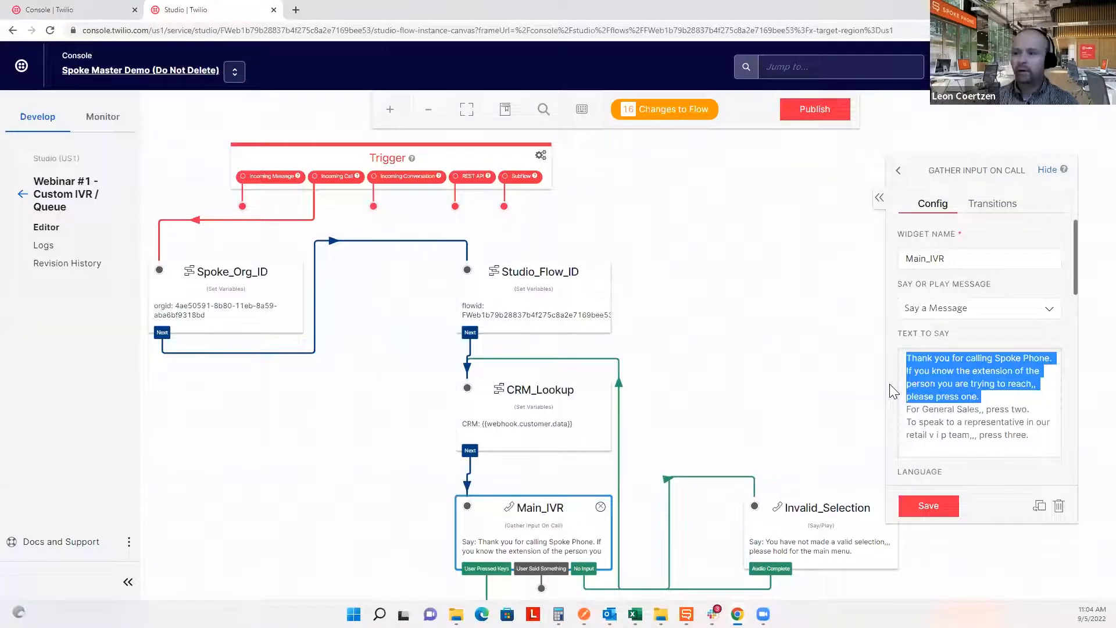
pyautogui.moveTo(666, 416); pyautogui.dragTo(661, 155)
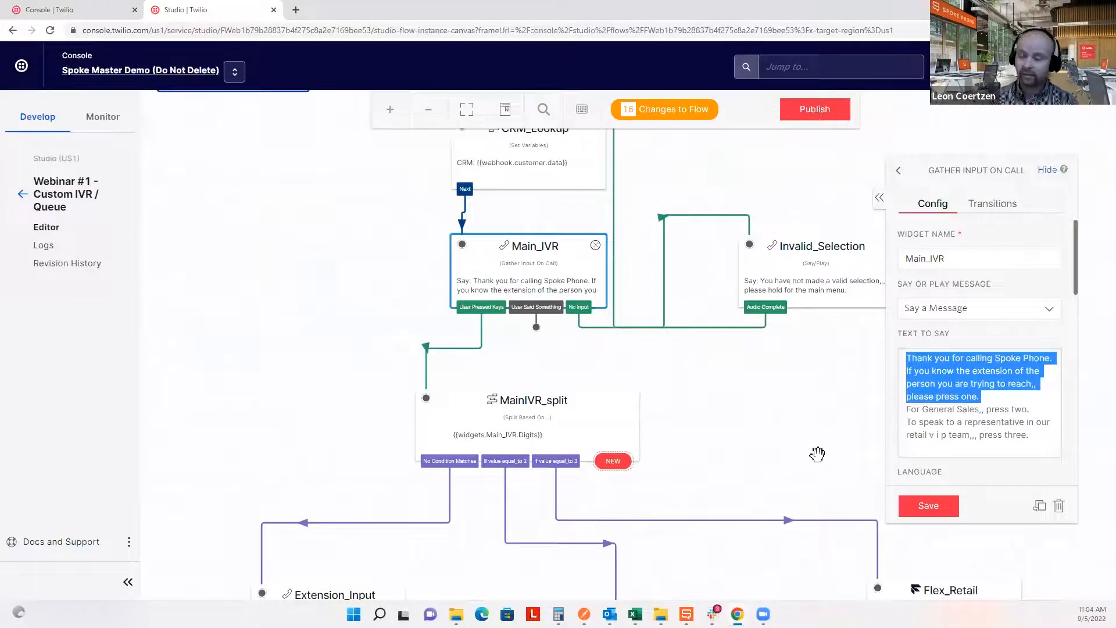
# Open Extension_Input and highlight its prompt, emphasising the words 'four digit'.
pyautogui.scroll(-2, 785, 419)
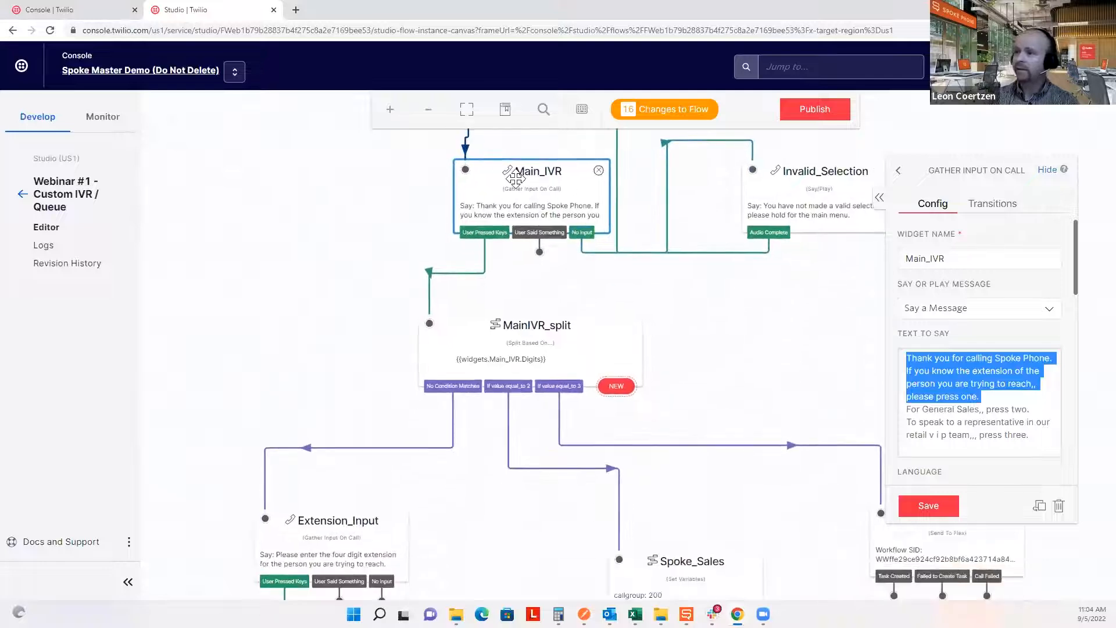
pyautogui.scroll(-3, 317, 430)
pyautogui.scroll(-1, 317, 430)
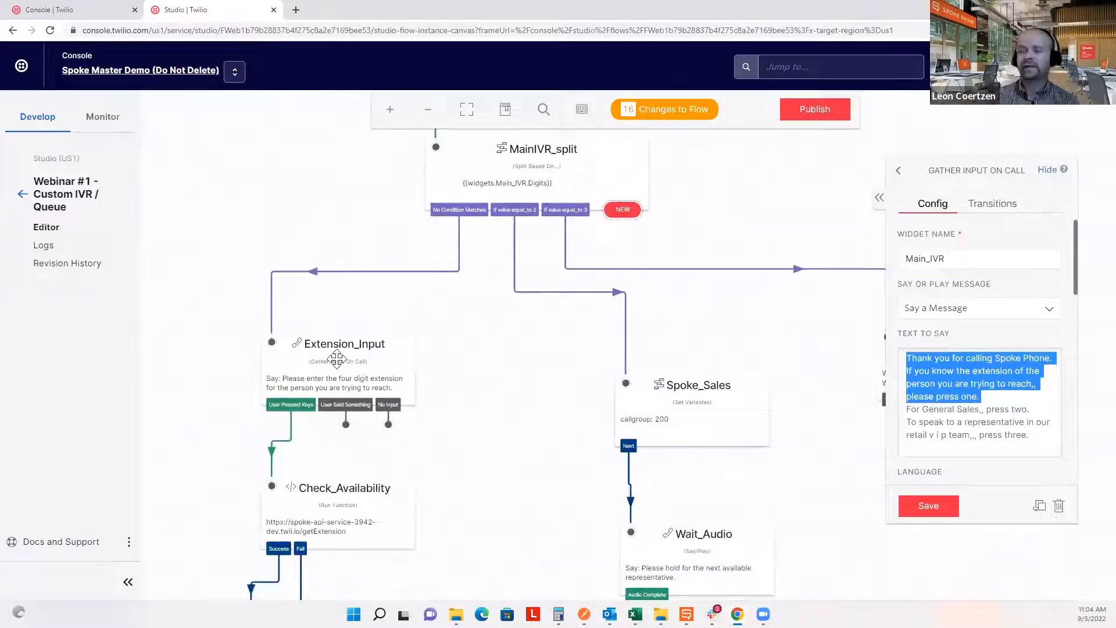
pyautogui.click(337, 358)
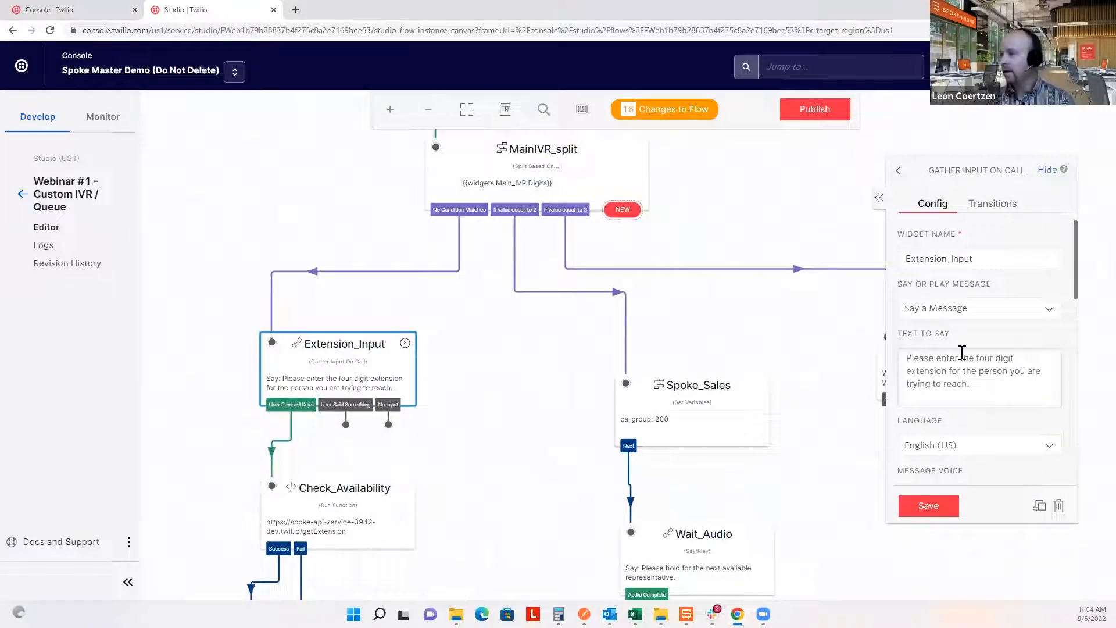
pyautogui.moveTo(991, 382); pyautogui.dragTo(905, 352)
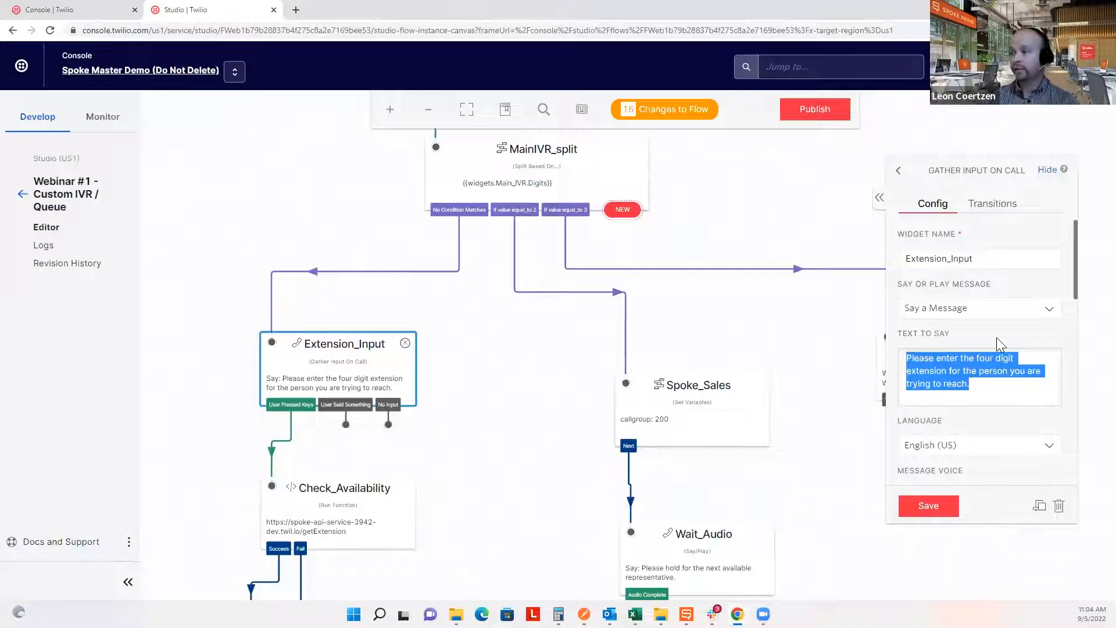
pyautogui.click(984, 361)
pyautogui.moveTo(977, 360); pyautogui.dragTo(1021, 362)
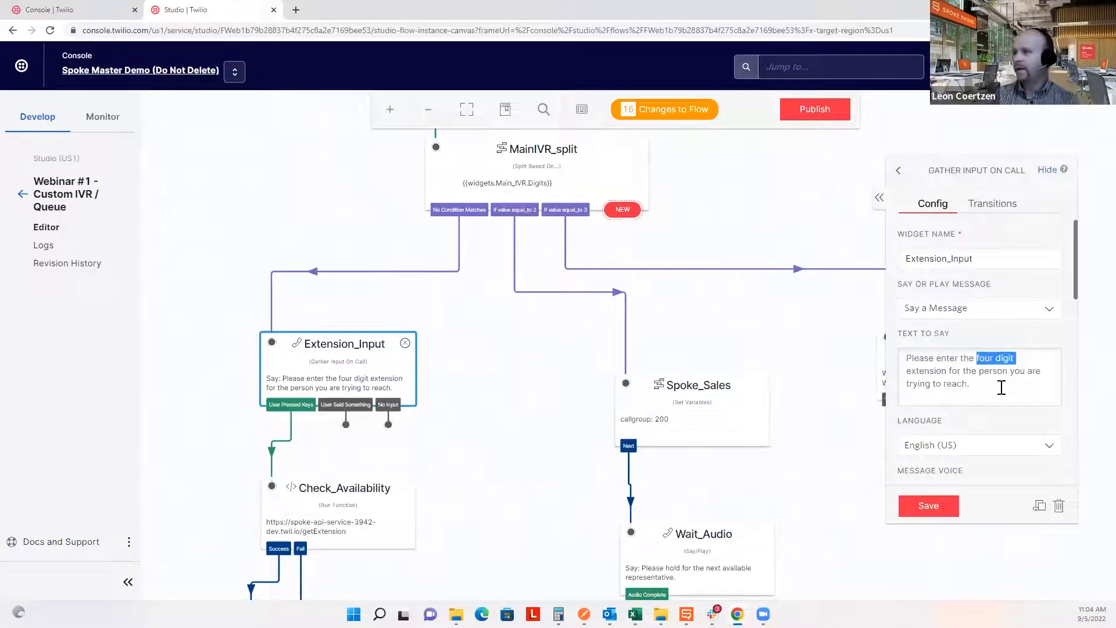
pyautogui.click(984, 390)
pyautogui.moveTo(984, 389); pyautogui.dragTo(903, 355)
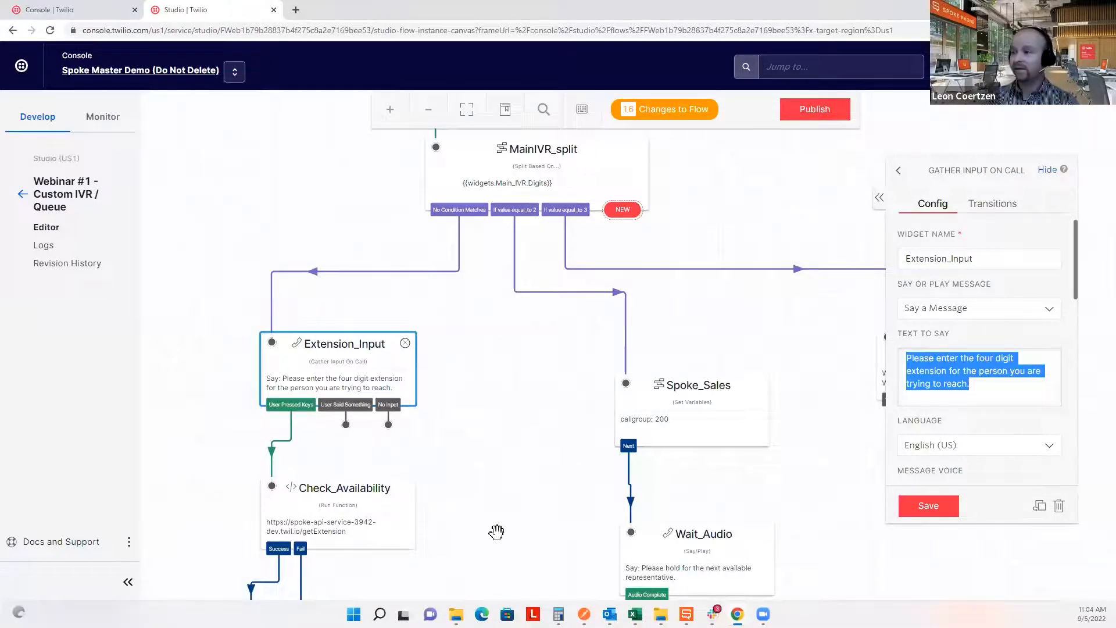
# Show Check_Availability's Run Function settings calling /getExtension on spoke-api-service in dev-environment.
pyautogui.moveTo(495, 532); pyautogui.dragTo(535, 442)
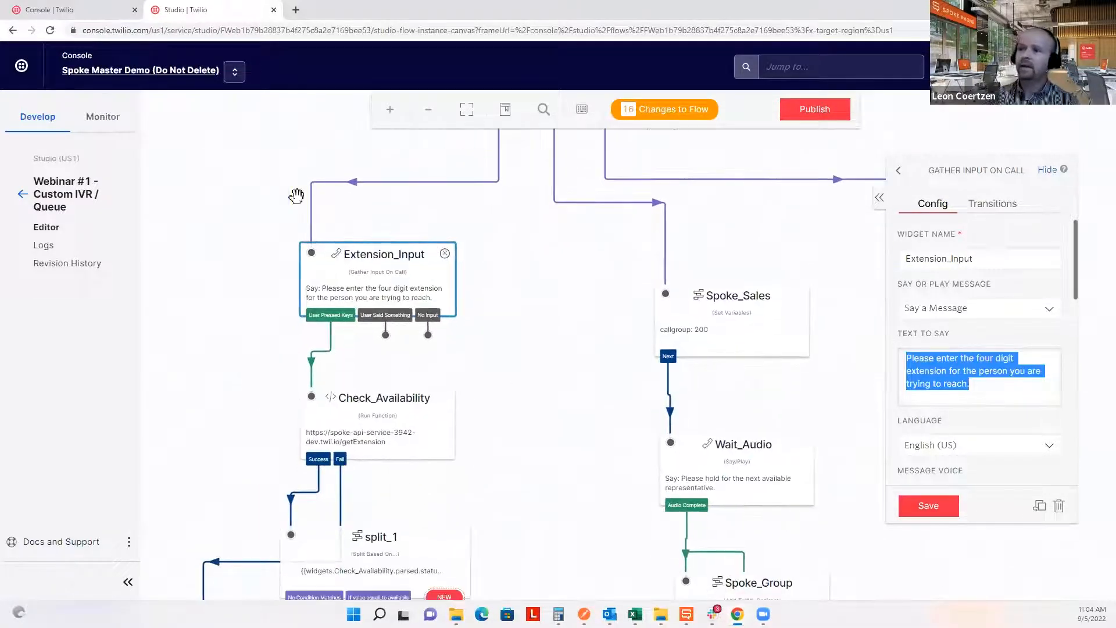
pyautogui.moveTo(552, 503); pyautogui.dragTo(558, 330)
pyautogui.click(357, 225)
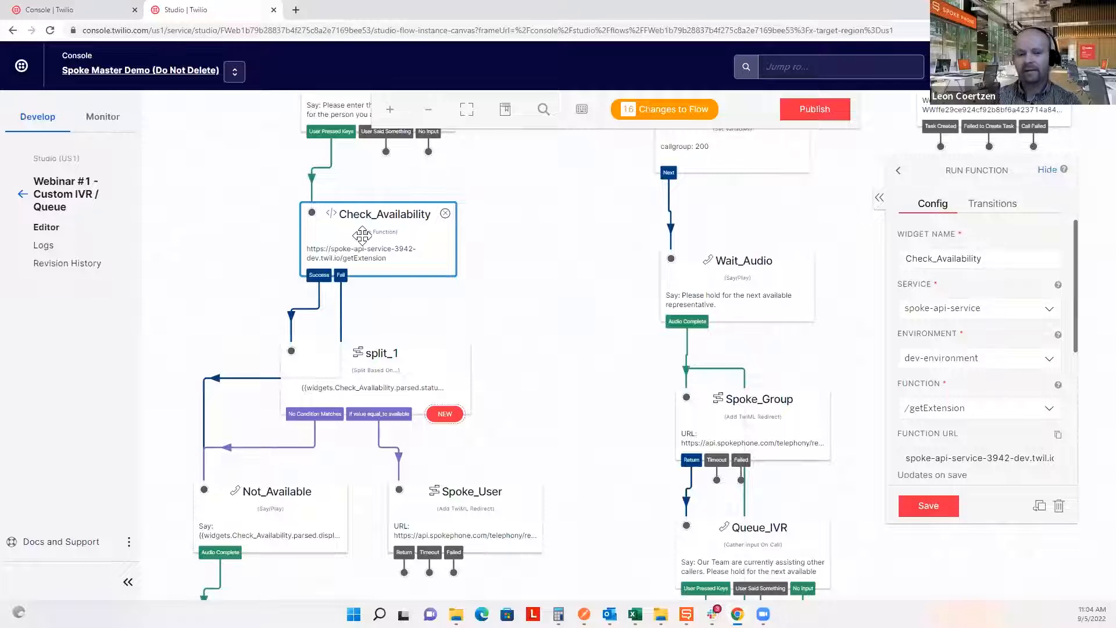
# Review split_1, then highlight Not_Available's displayName variable and closing hold-for-reception sentence.
pyautogui.scroll(-5, 573, 383)
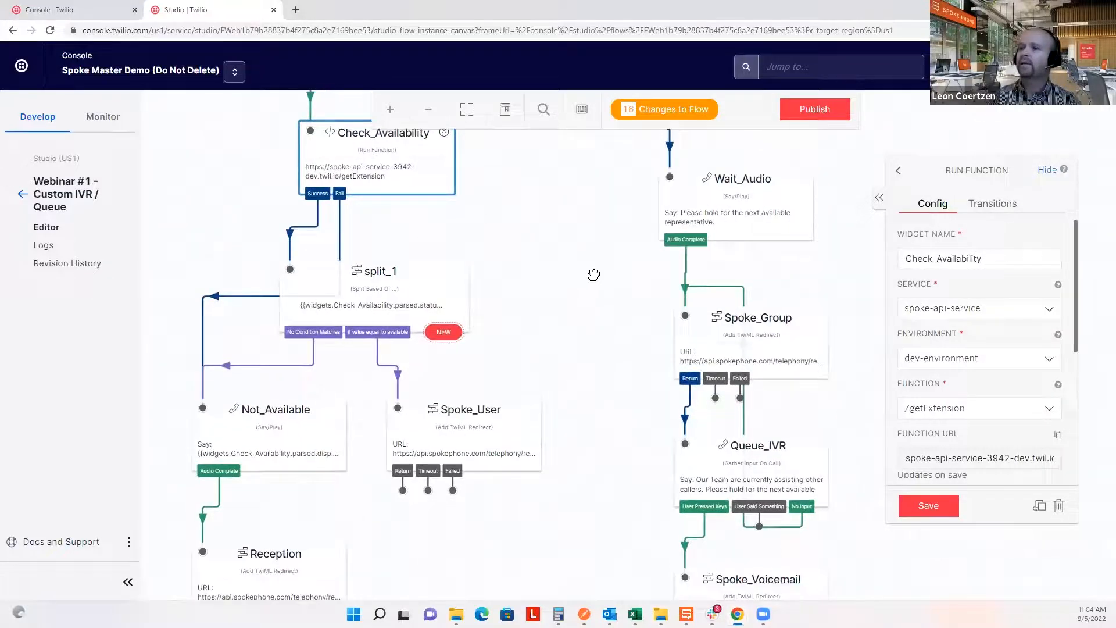
pyautogui.click(452, 212)
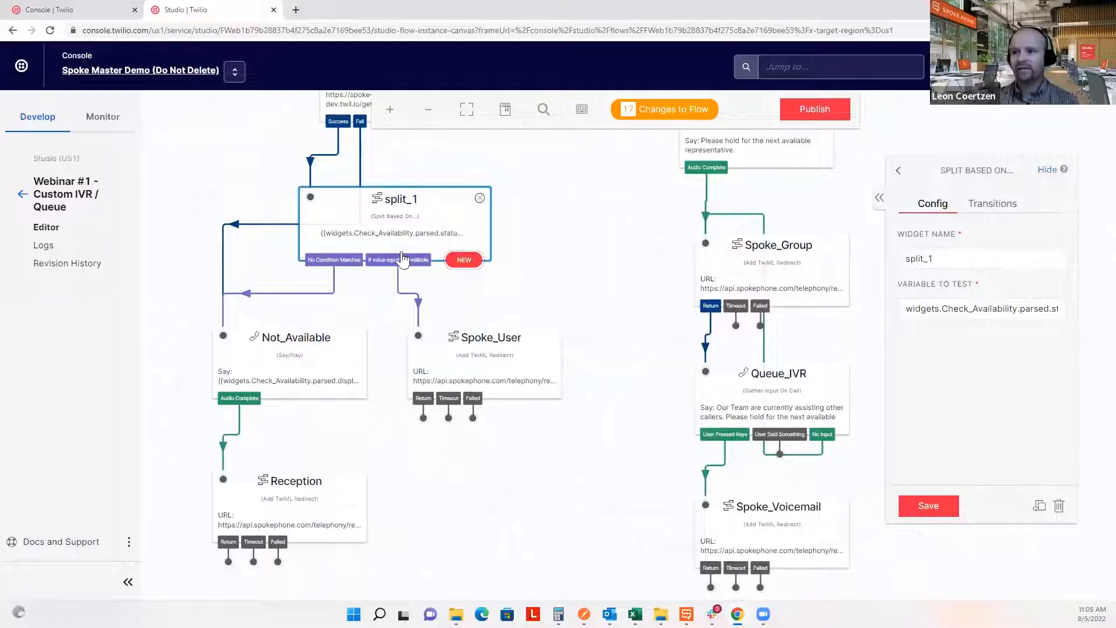
pyautogui.click(333, 349)
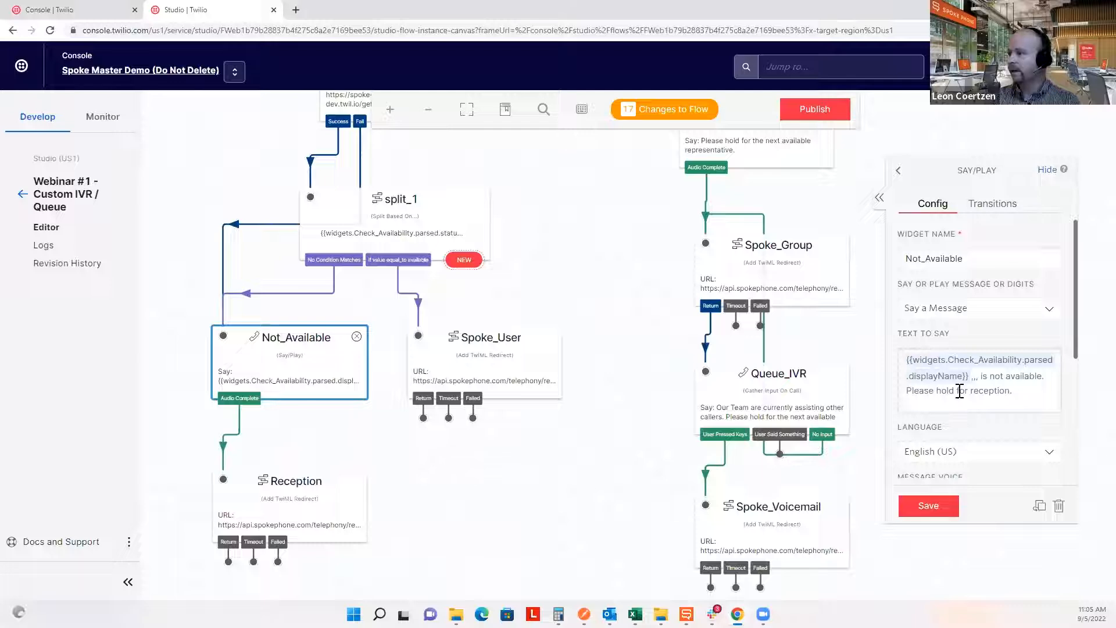
pyautogui.moveTo(970, 377); pyautogui.dragTo(905, 355)
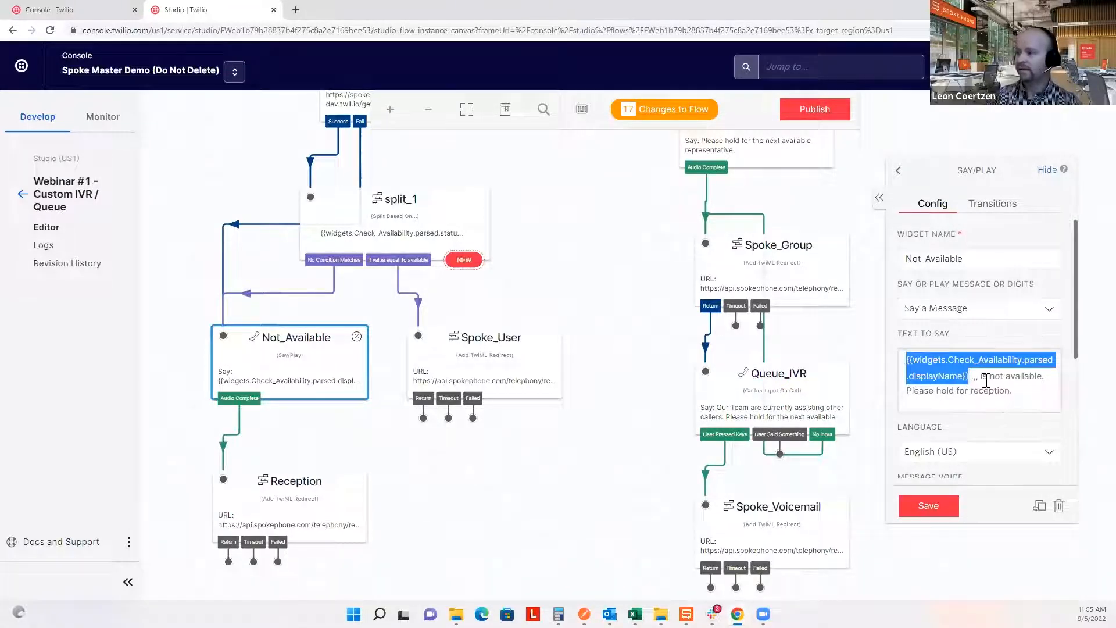
pyautogui.moveTo(1028, 391); pyautogui.dragTo(905, 392)
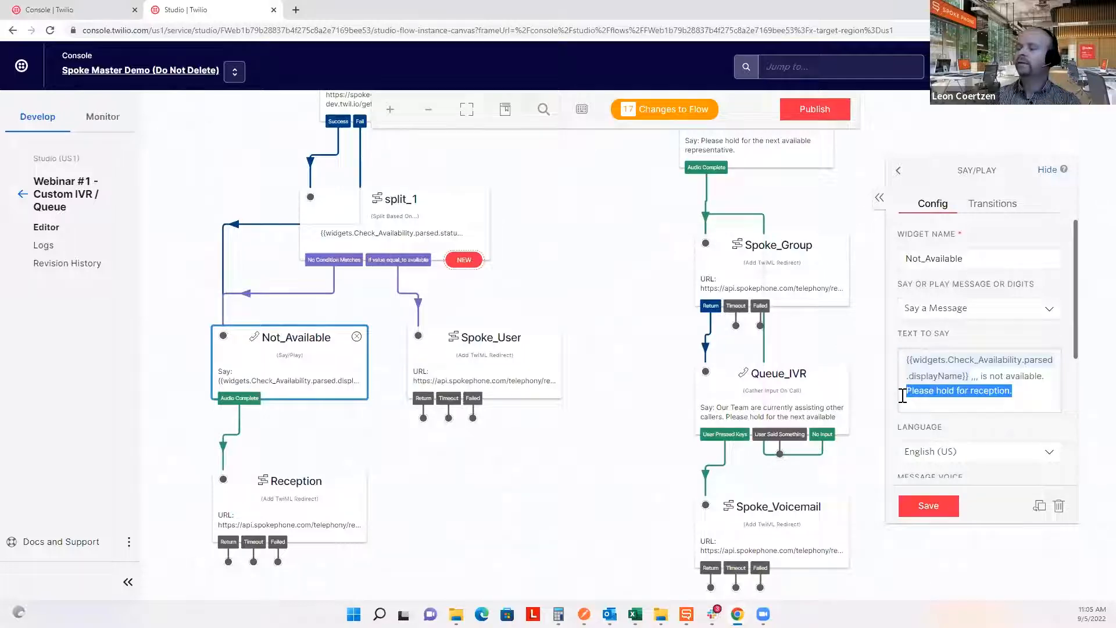
# Show the Reception TwiML Redirect settings: POST to the spokephone URL with 14400 timeout.
pyautogui.scroll(-2, 554, 370)
pyautogui.scroll(-3, 554, 370)
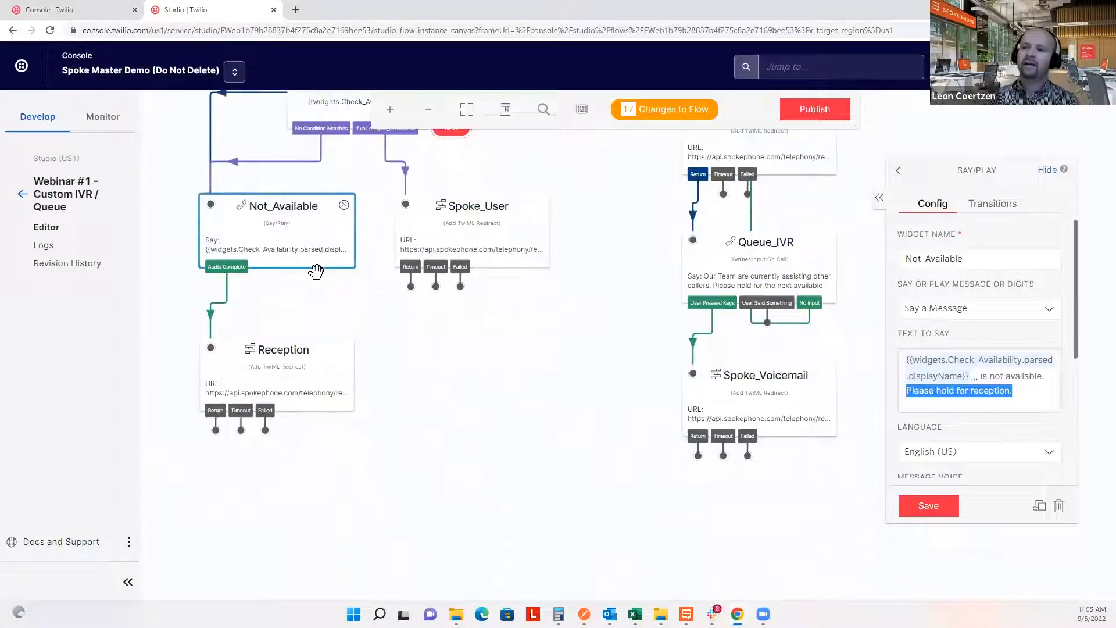
pyautogui.click(285, 375)
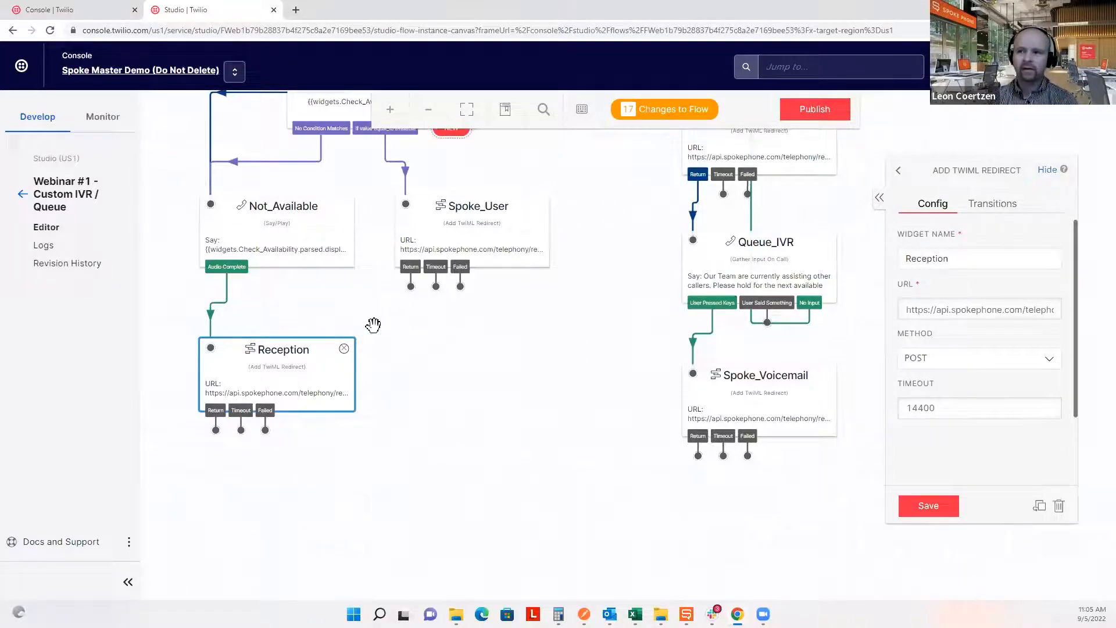
# Reopen Main_IVR's settings, highlight the greeting and press-one lines, then bring up Spoke Phone's directory.
pyautogui.moveTo(372, 324); pyautogui.dragTo(439, 379)
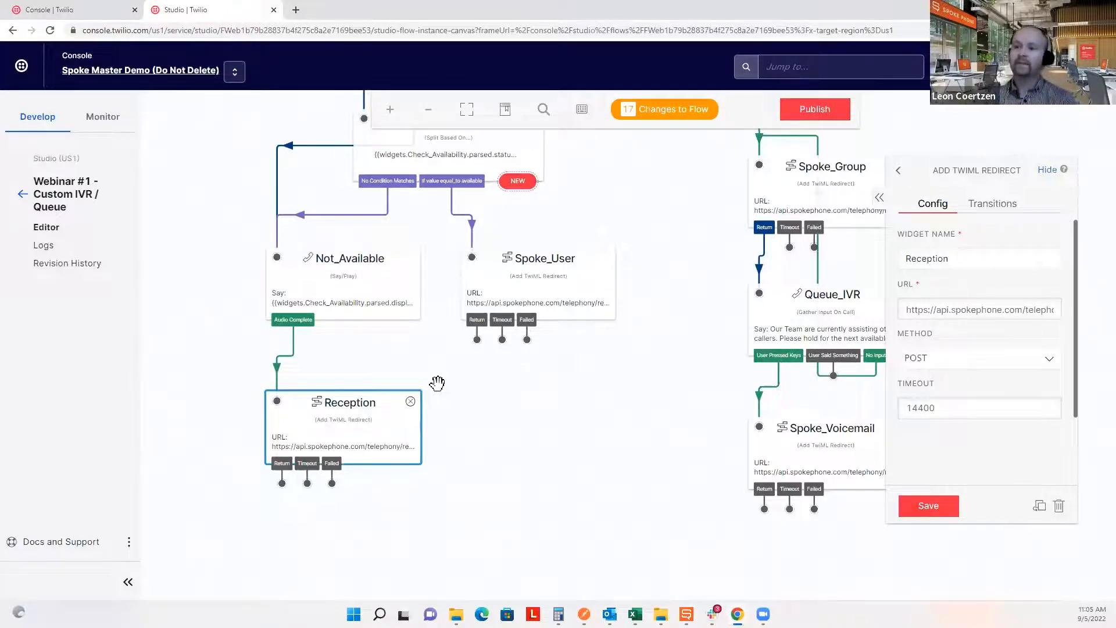
pyautogui.click(534, 426)
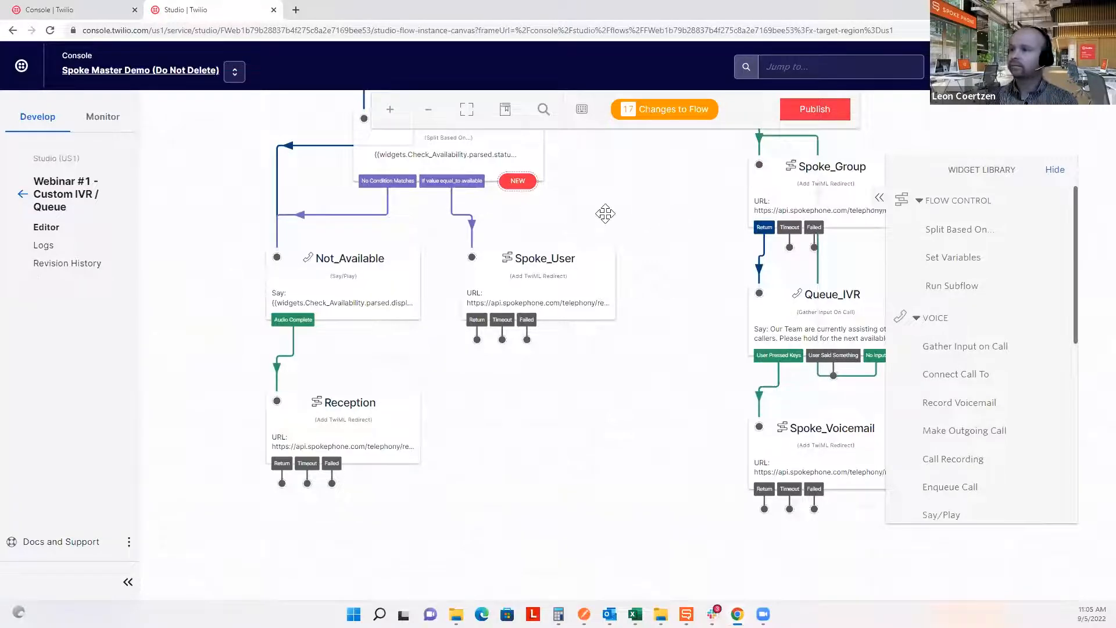
pyautogui.scroll(3, 511, 357)
pyautogui.hscroll(1, 512, 357)
pyautogui.scroll(10, 481, 407)
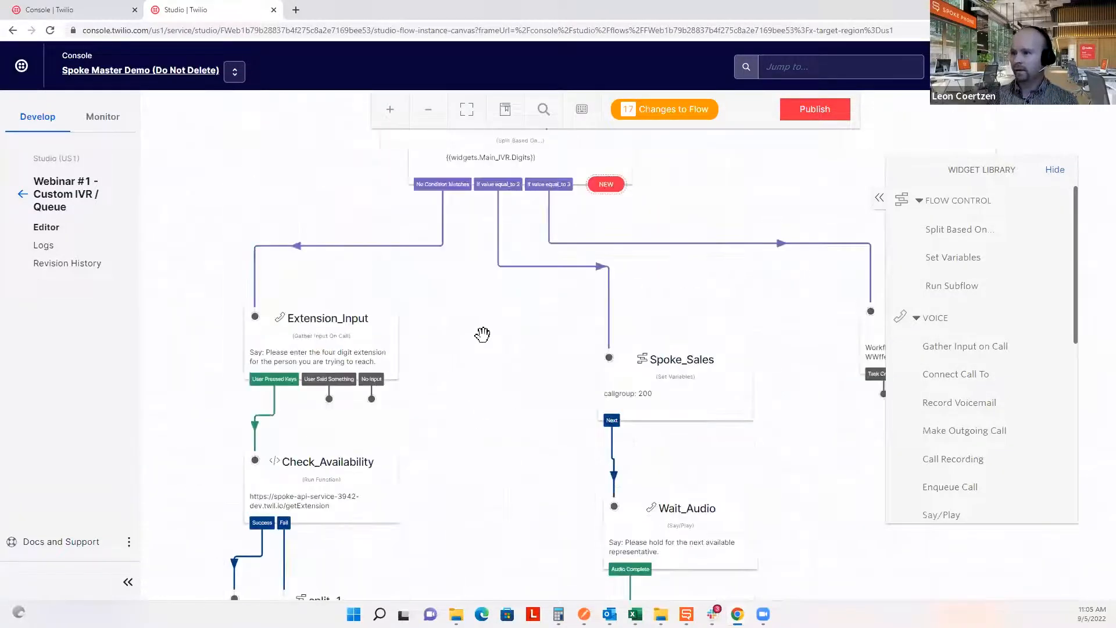
pyautogui.scroll(2, 585, 399)
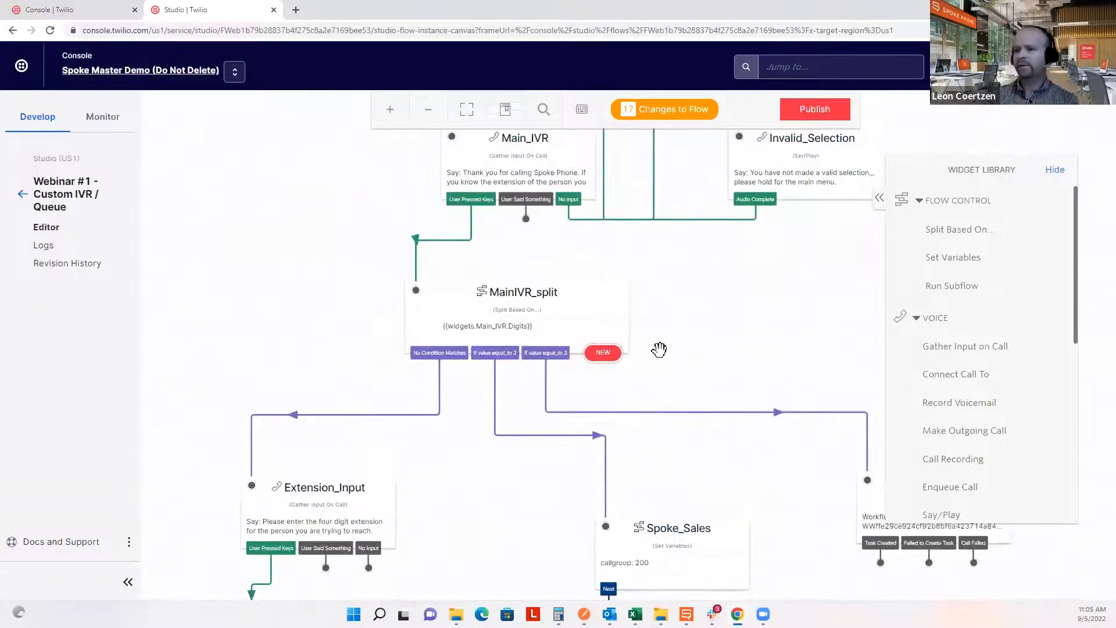
pyautogui.scroll(3, 703, 340)
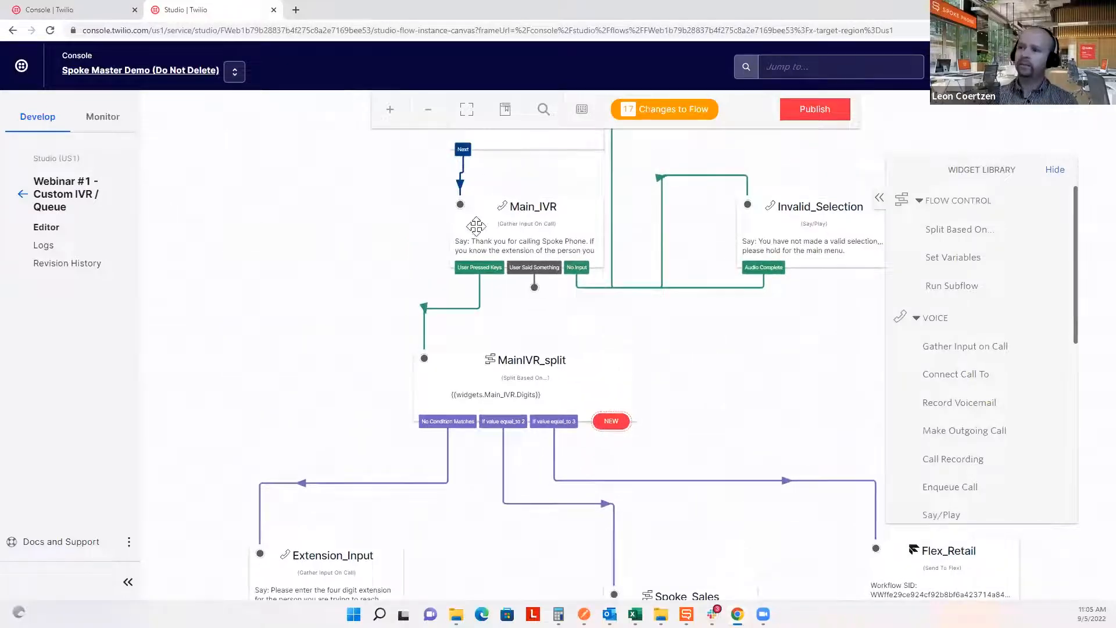
pyautogui.click(515, 221)
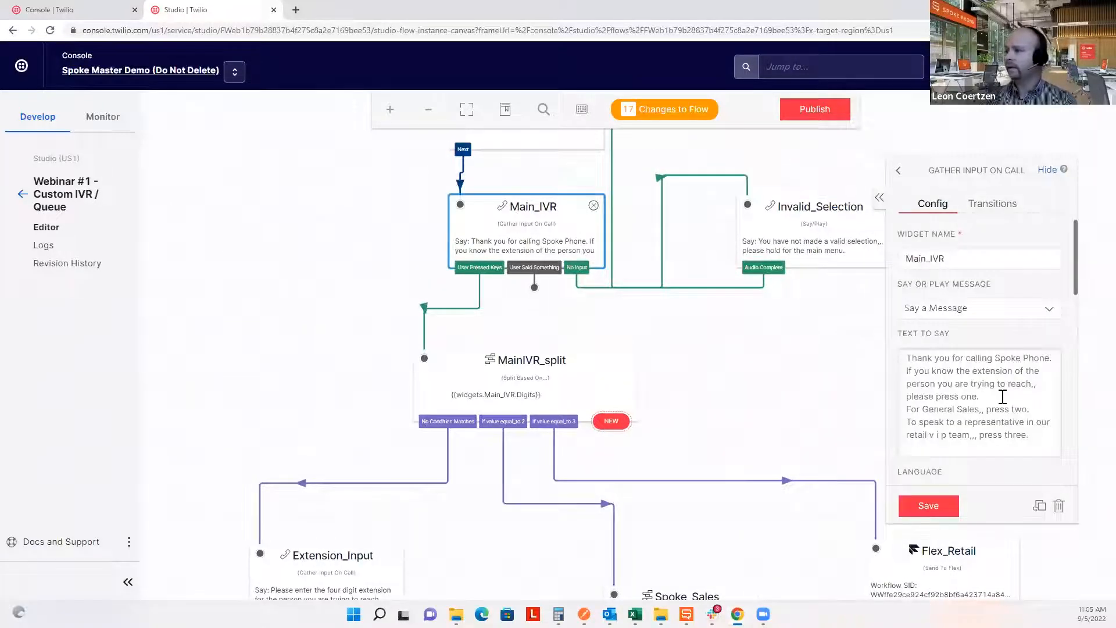
pyautogui.moveTo(1003, 397); pyautogui.dragTo(898, 356)
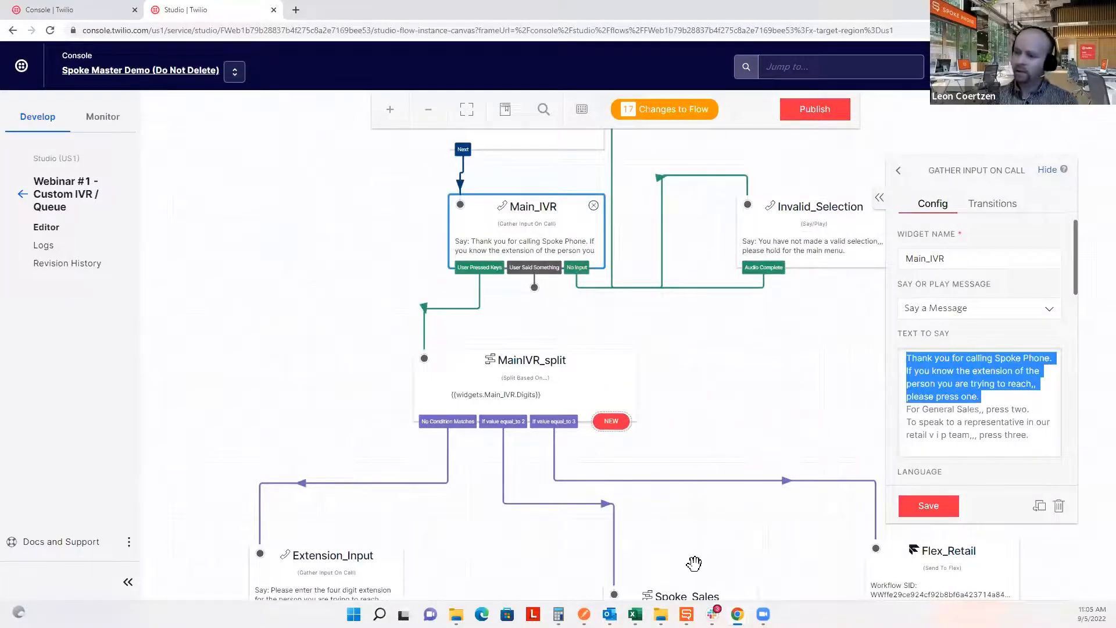
pyautogui.click(686, 614)
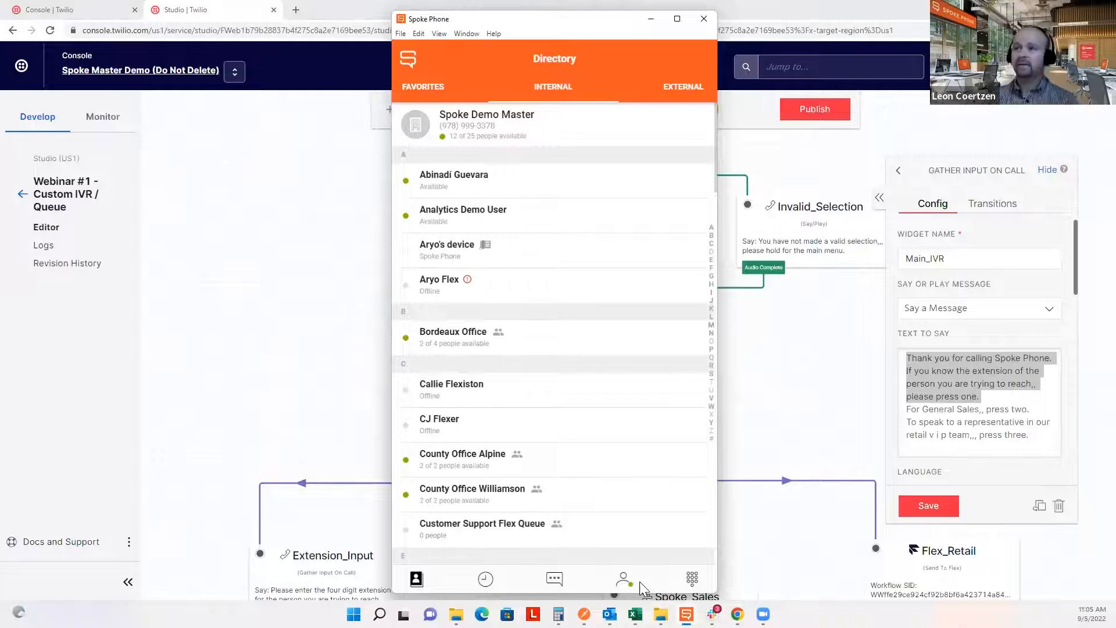
# Return from the Spoke Phone directory to the Studio flow showing Main_IVR and MainIVR_split's branches.
pyautogui.click(324, 394)
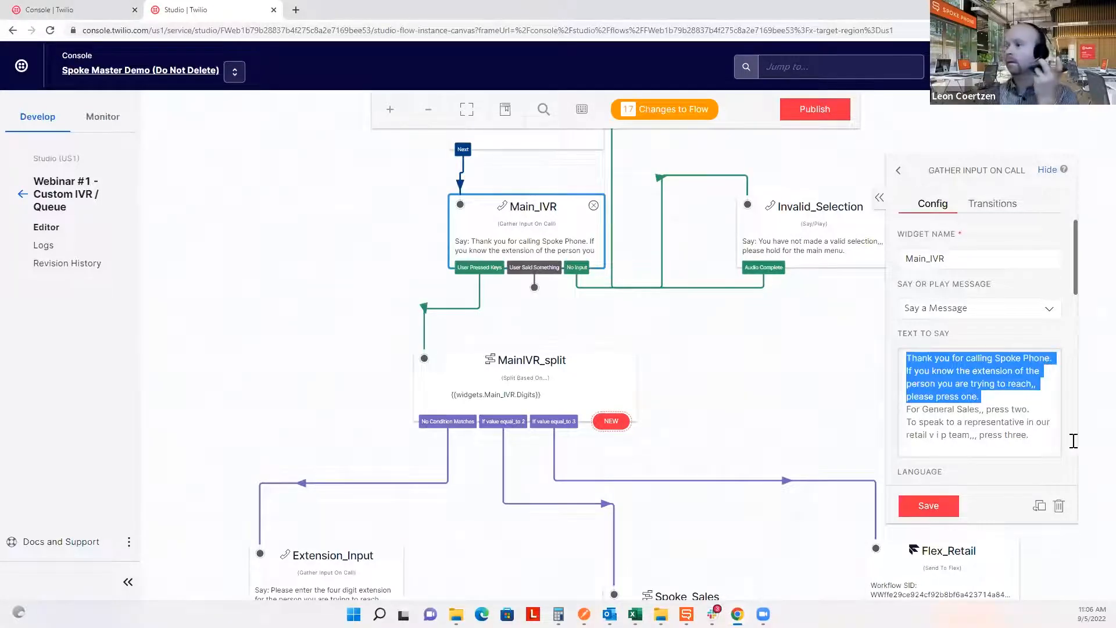
# Highlight the Main_IVR greeting's extension and General Sales option lines, then the whole greeting.
pyautogui.click(1018, 399)
pyautogui.moveTo(908, 357); pyautogui.dragTo(978, 400)
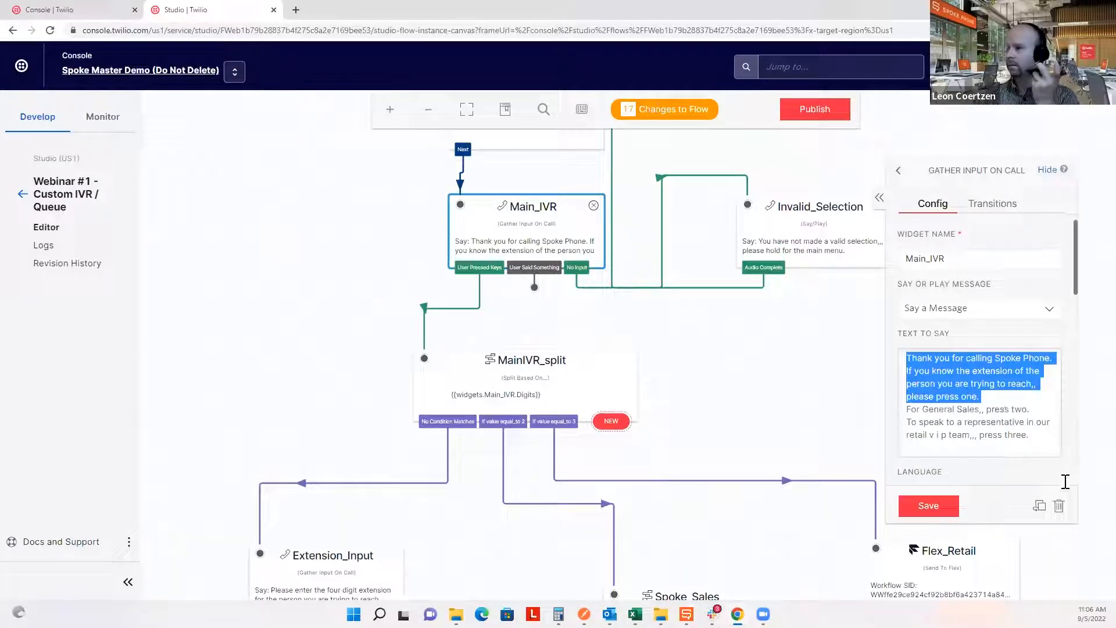
pyautogui.moveTo(1038, 409); pyautogui.dragTo(904, 412)
pyautogui.click(947, 436)
pyautogui.hotkey('ctrl', 'a')
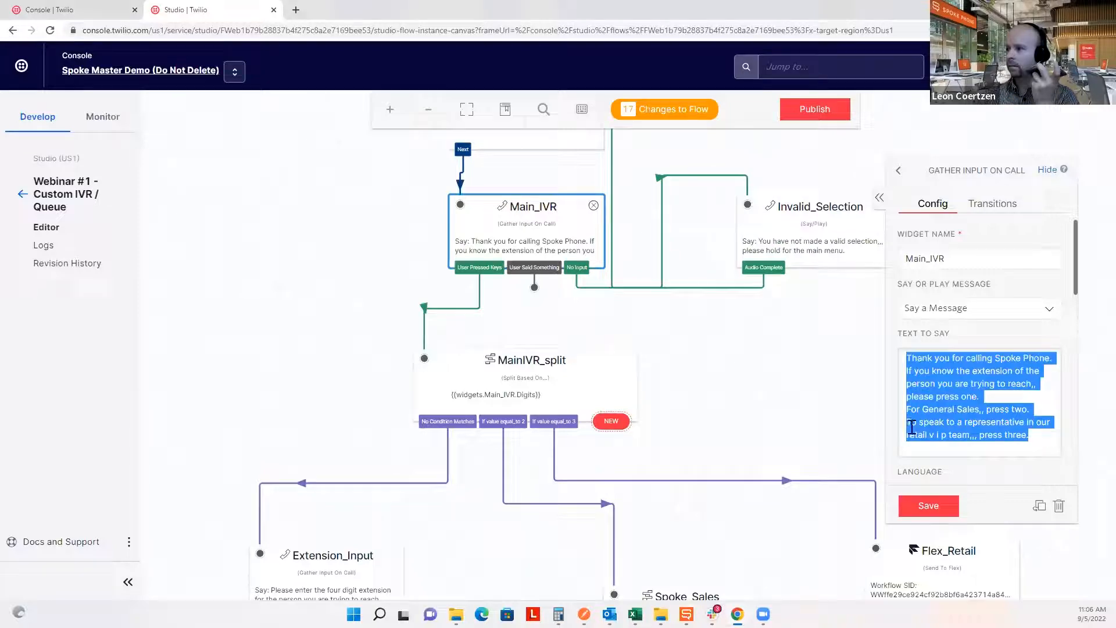
pyautogui.click(1043, 440)
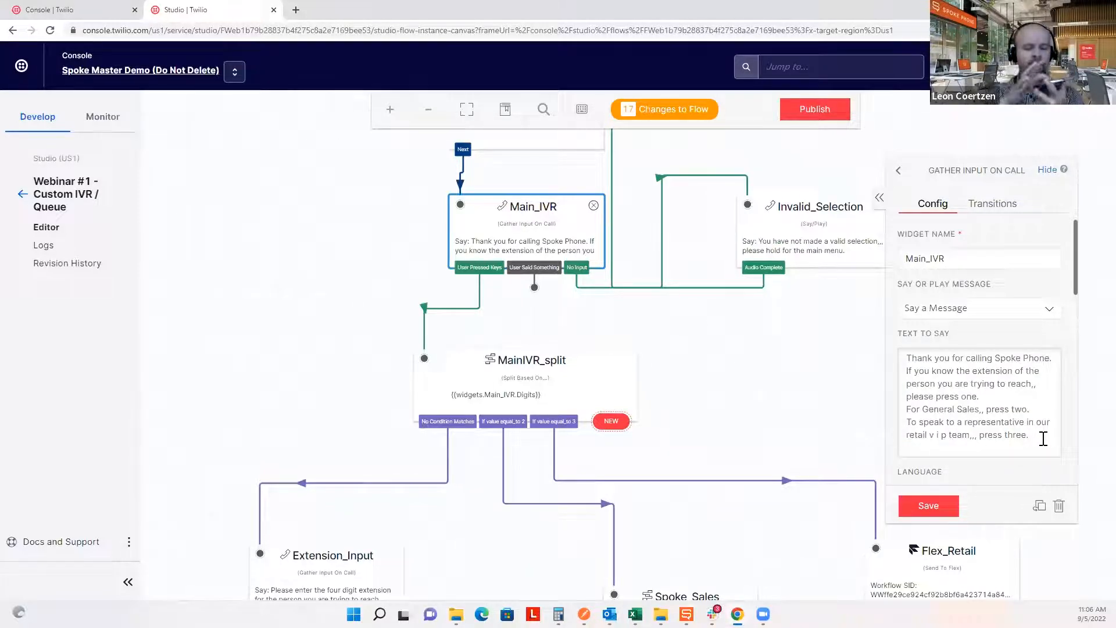
# Open Extension_Input, highlight its four-digit extension prompt, and pan to the extension-check branch.
pyautogui.scroll(-5, 520, 543)
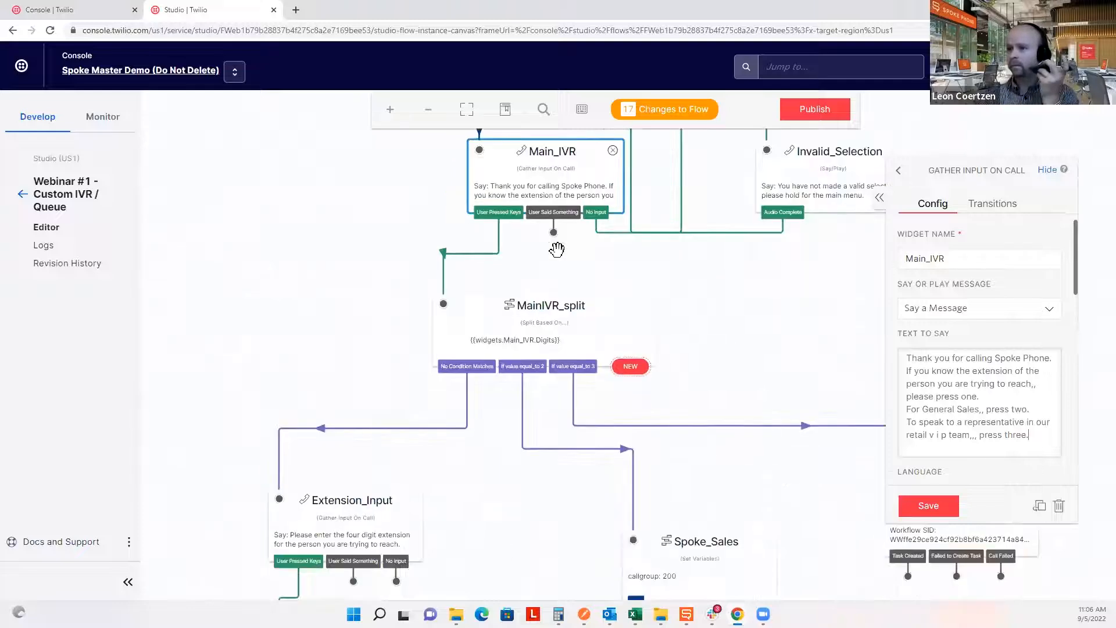
pyautogui.click(390, 254)
pyautogui.moveTo(977, 389); pyautogui.dragTo(886, 349)
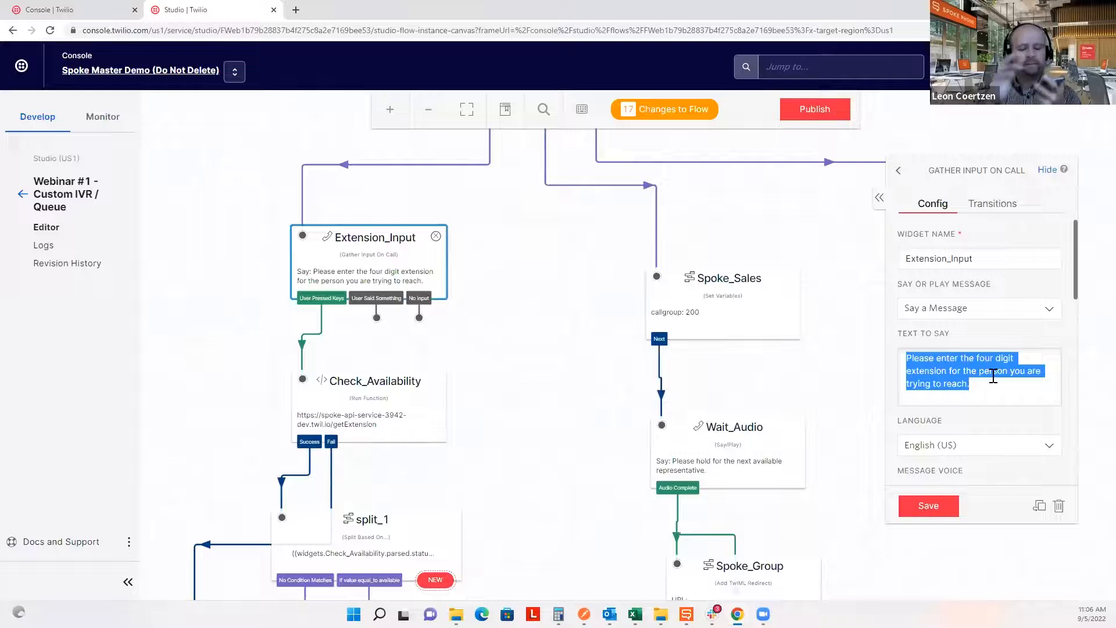
pyautogui.scroll(-3, 547, 302)
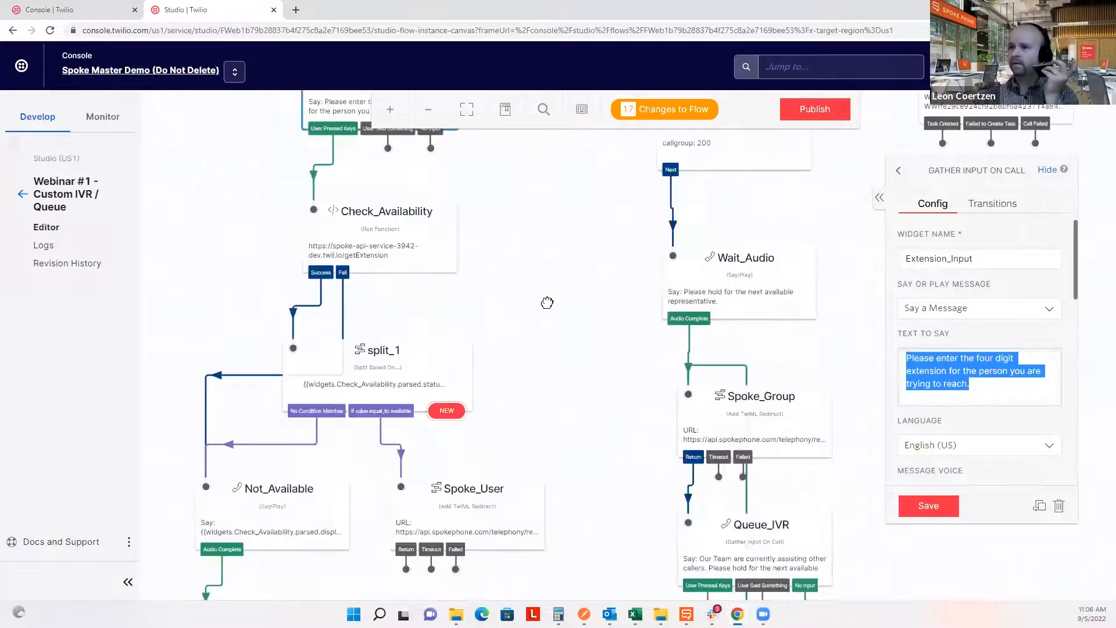
pyautogui.moveTo(547, 302); pyautogui.dragTo(565, 240)
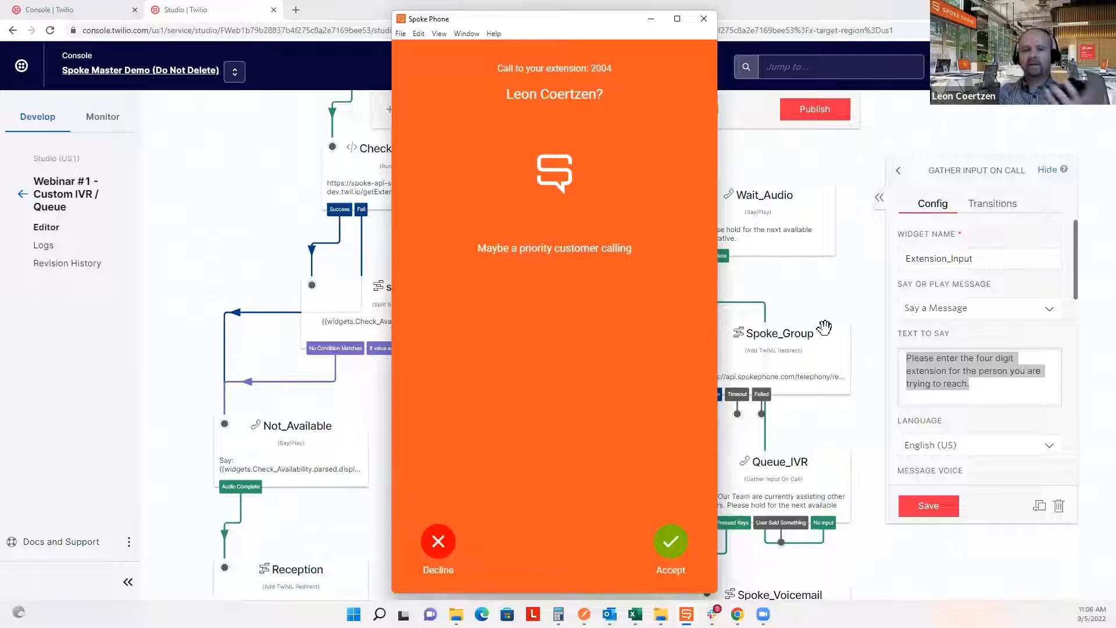
# Answer the test call to extension 2004, mute it, then hang up.
pyautogui.moveTo(610, 68); pyautogui.dragTo(589, 93)
pyautogui.click(633, 92)
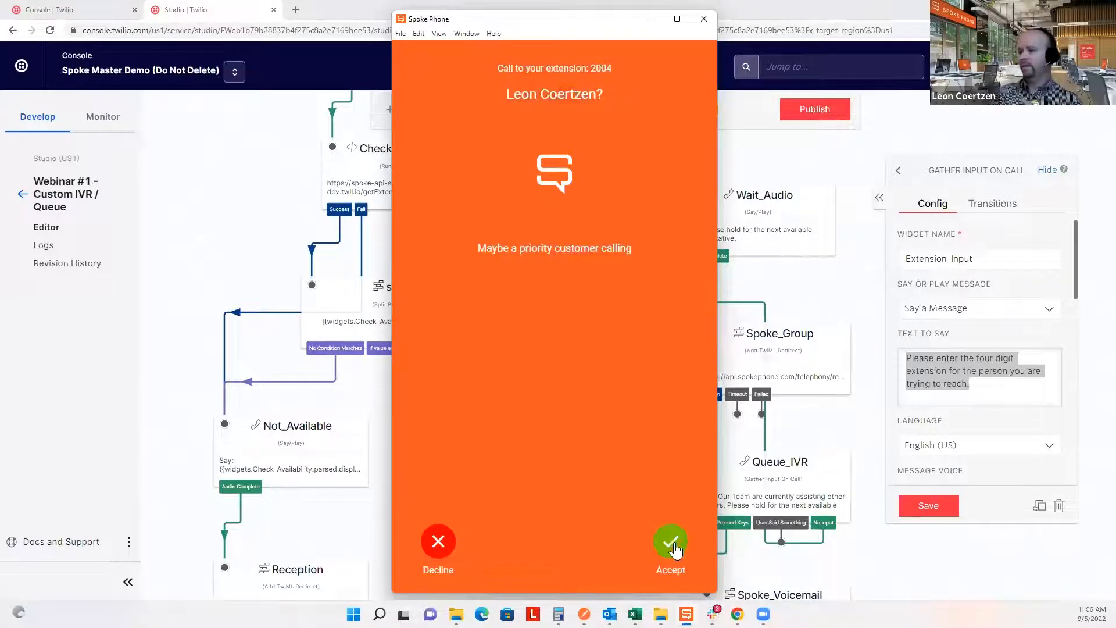
pyautogui.click(670, 541)
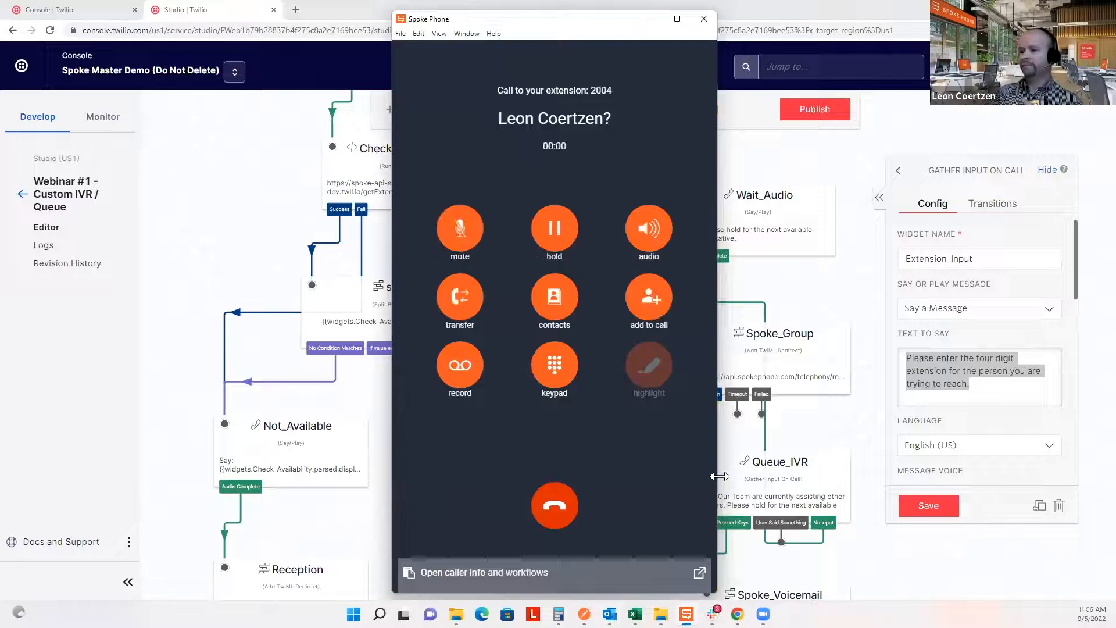
pyautogui.click(459, 230)
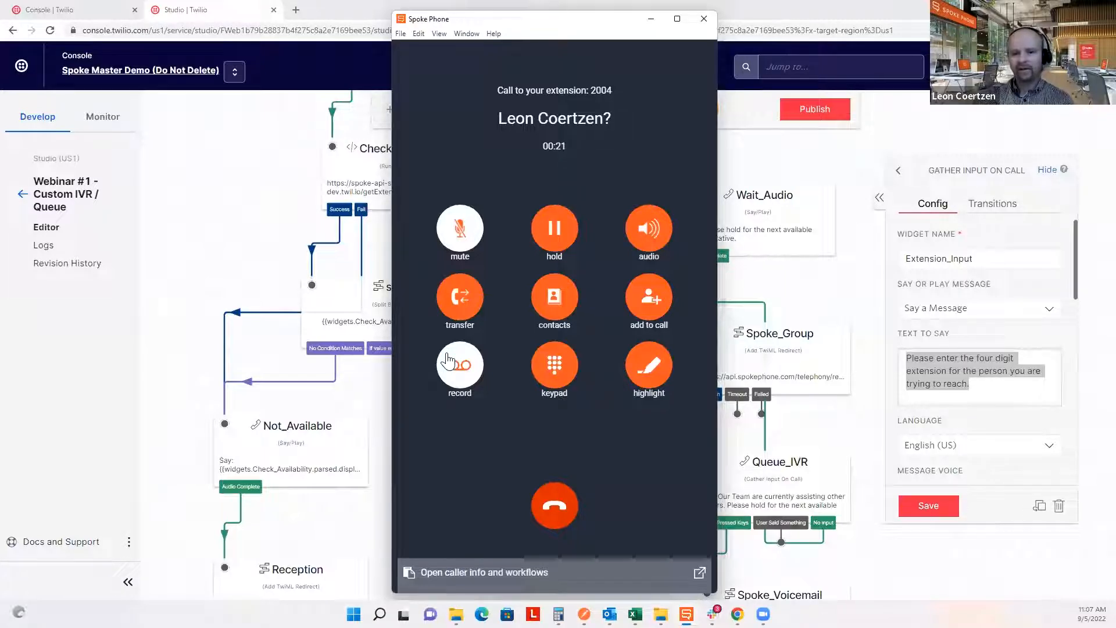
pyautogui.click(566, 516)
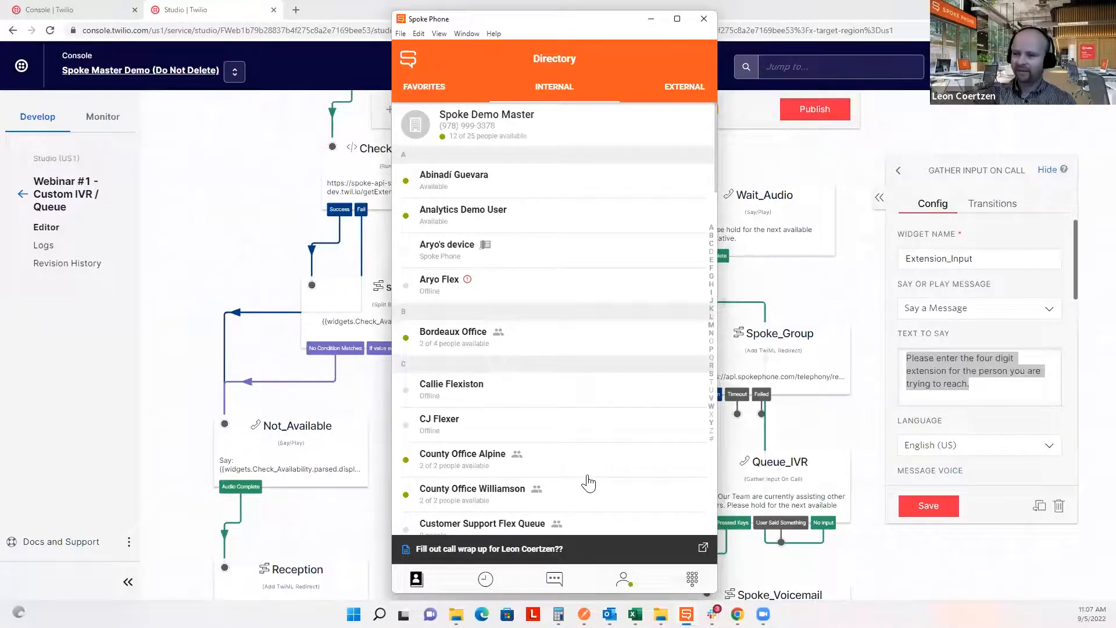
# Set the Spoke Phone status to busy for 15 minutes and minimize the window.
pyautogui.click(630, 587)
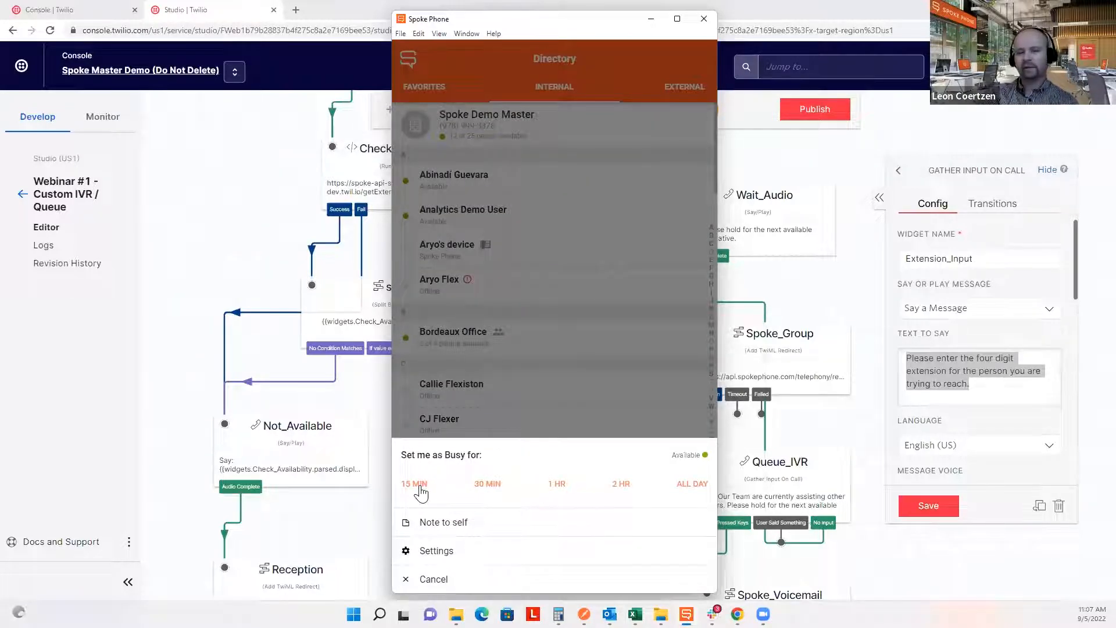
pyautogui.click(417, 485)
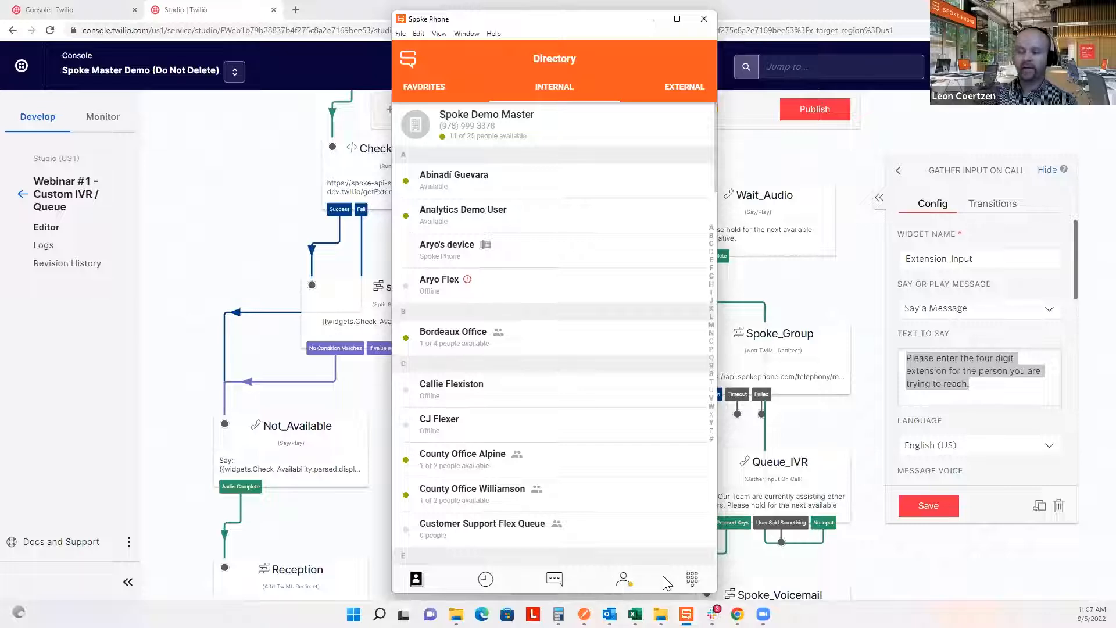
pyautogui.click(649, 20)
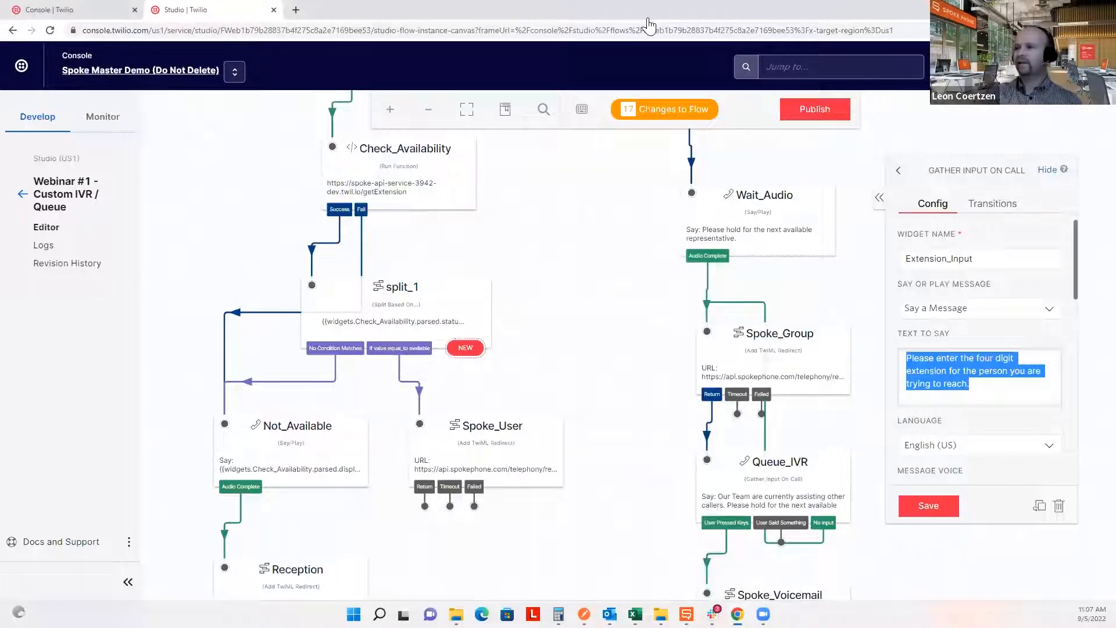
pyautogui.scroll(7, 553, 348)
pyautogui.scroll(3, 705, 338)
pyautogui.hscroll(3, 706, 338)
pyautogui.click(497, 233)
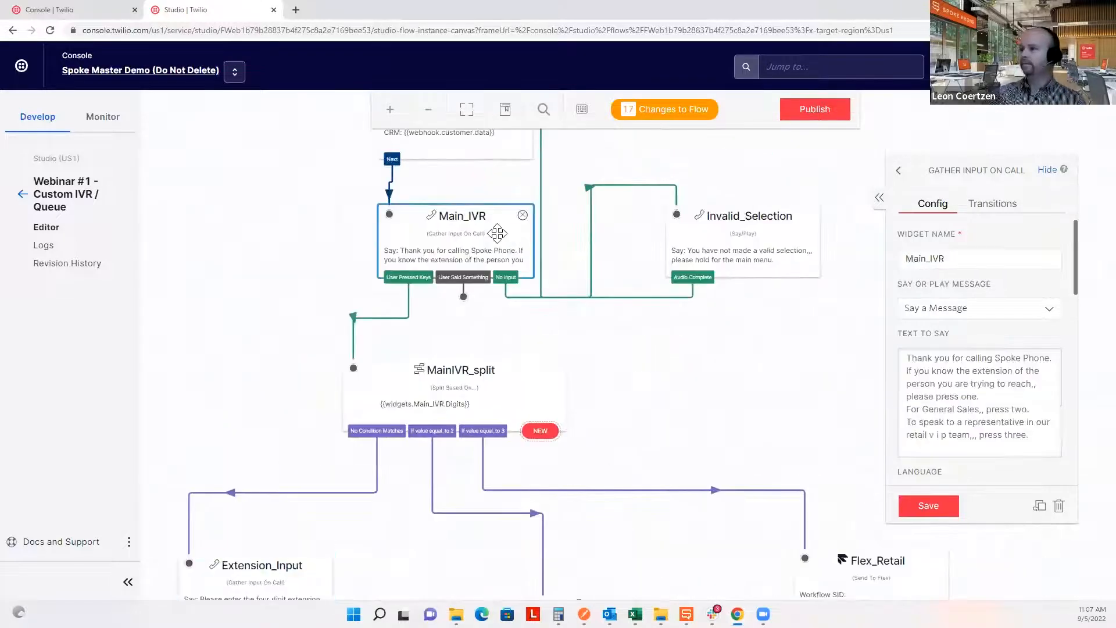
pyautogui.moveTo(994, 397); pyautogui.dragTo(895, 351)
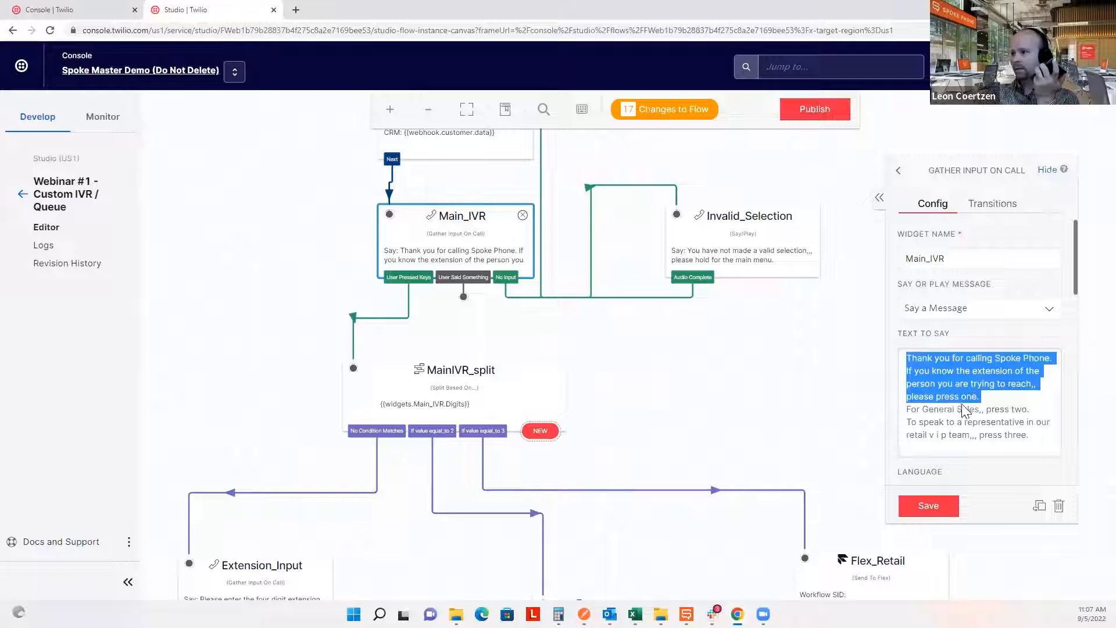
pyautogui.moveTo(1036, 409); pyautogui.dragTo(900, 414)
pyautogui.moveTo(1026, 440); pyautogui.dragTo(907, 422)
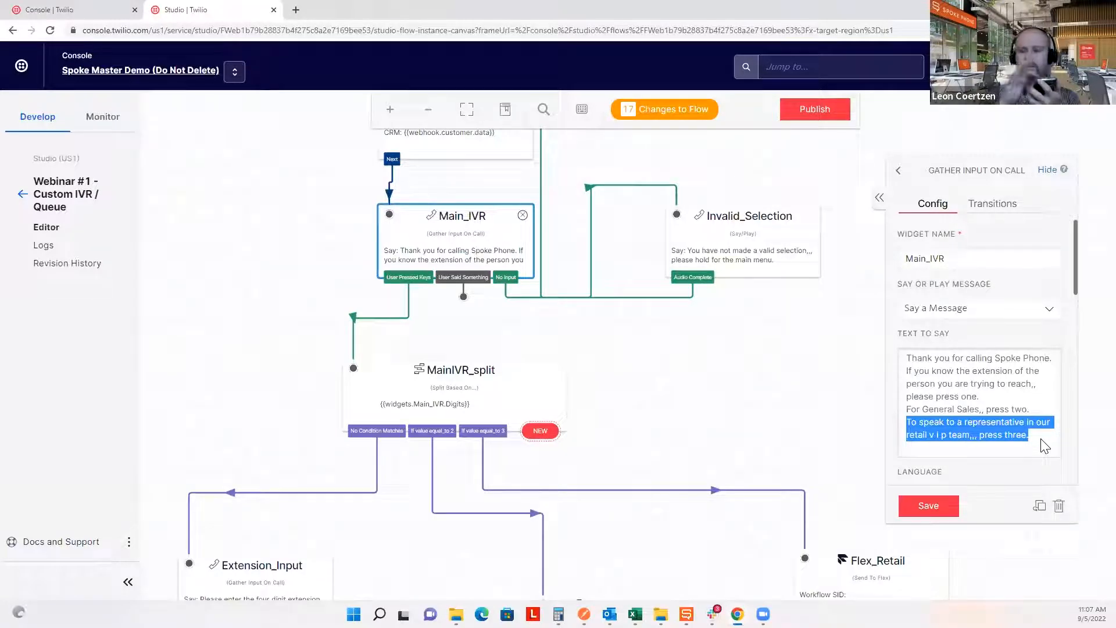
pyautogui.click(291, 571)
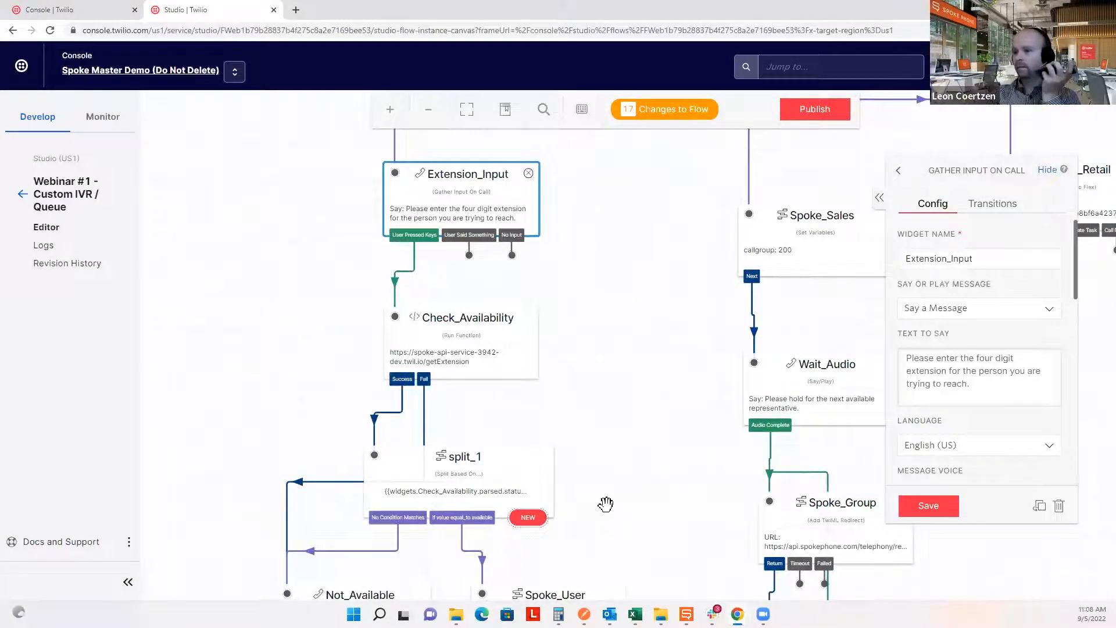
# Open Not_Available and highlight its announcement text following the caller's name.
pyautogui.moveTo(605, 501); pyautogui.dragTo(655, 169)
pyautogui.click(361, 302)
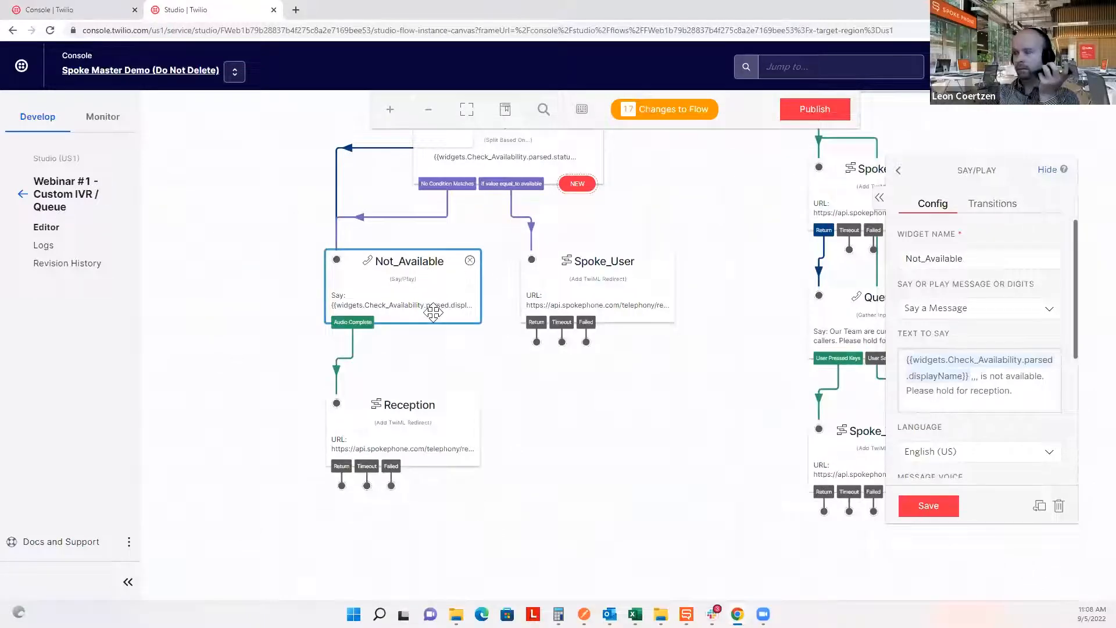
pyautogui.moveTo(980, 375); pyautogui.dragTo(1015, 388)
pyautogui.click(1015, 388)
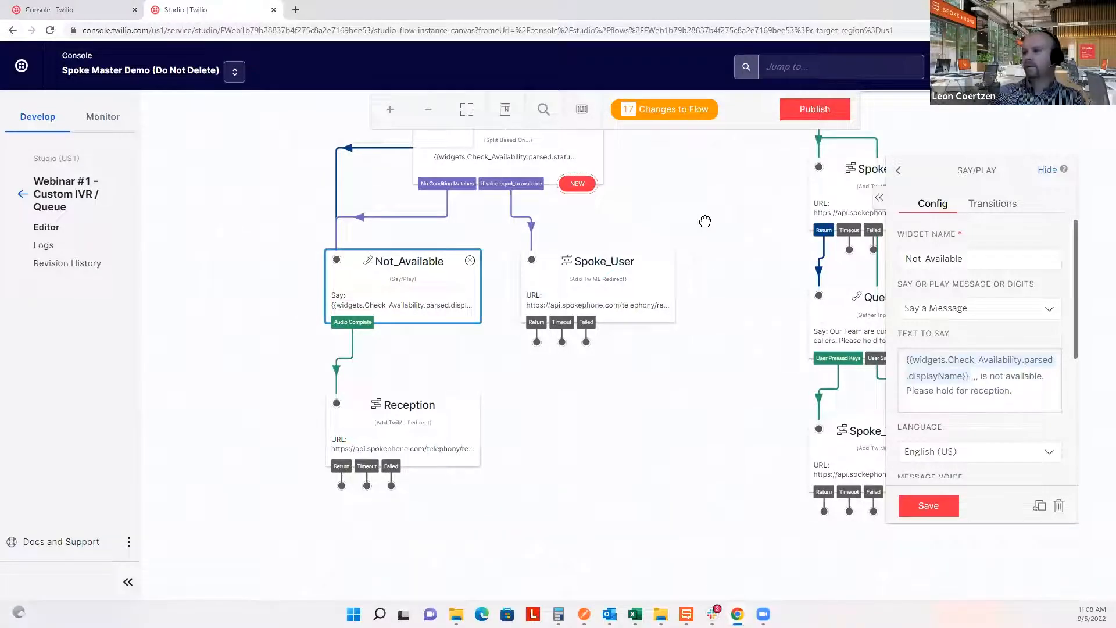
pyautogui.scroll(2, 698, 273)
pyautogui.scroll(2, 688, 304)
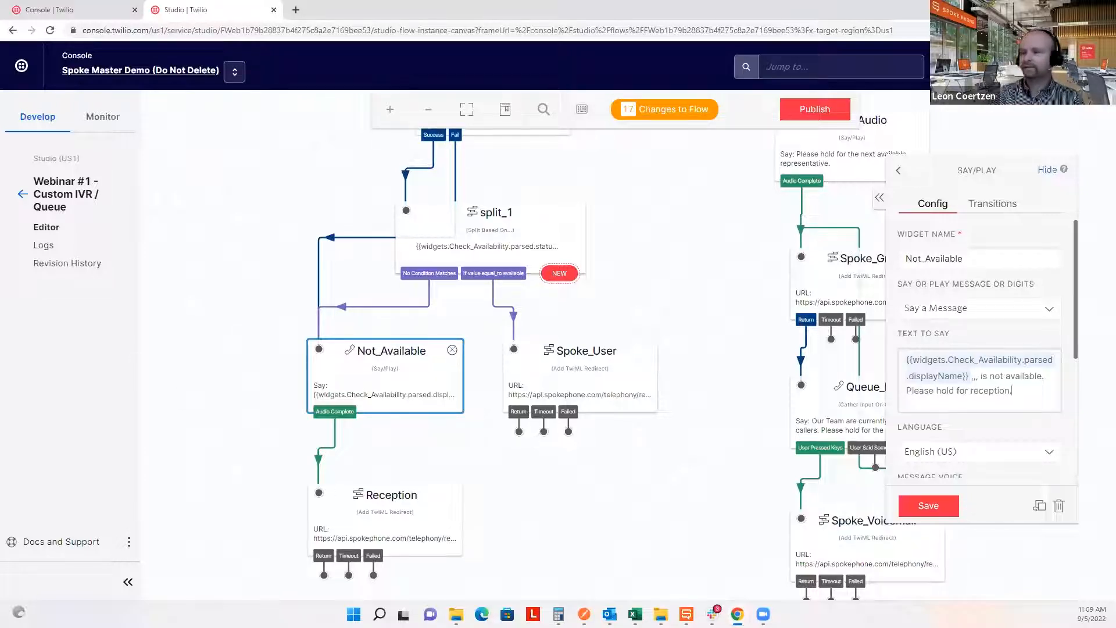
# Pan back to the main menu and reopen Main_IVR's greeting with its extension, General Sales and retail VIP options.
pyautogui.click(675, 220)
pyautogui.moveTo(674, 184); pyautogui.dragTo(411, 396)
pyautogui.moveTo(427, 186); pyautogui.dragTo(391, 511)
pyautogui.moveTo(631, 192); pyautogui.dragTo(700, 402)
pyautogui.click(513, 256)
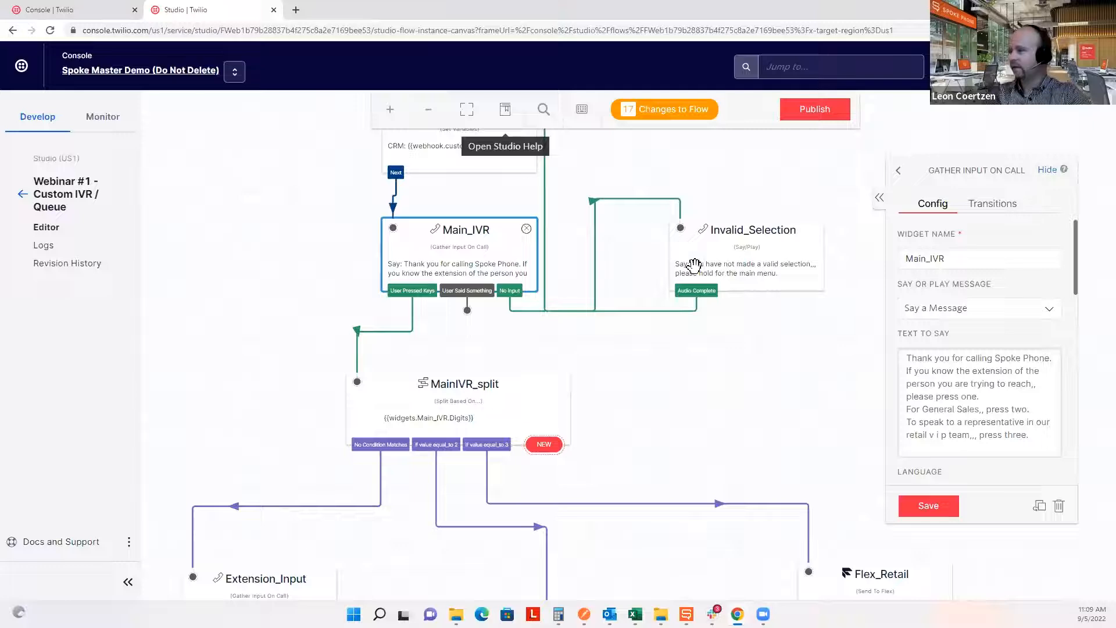
pyautogui.click(302, 10)
# Go to the Spoke account portal and sign in.
pyautogui.write('account')
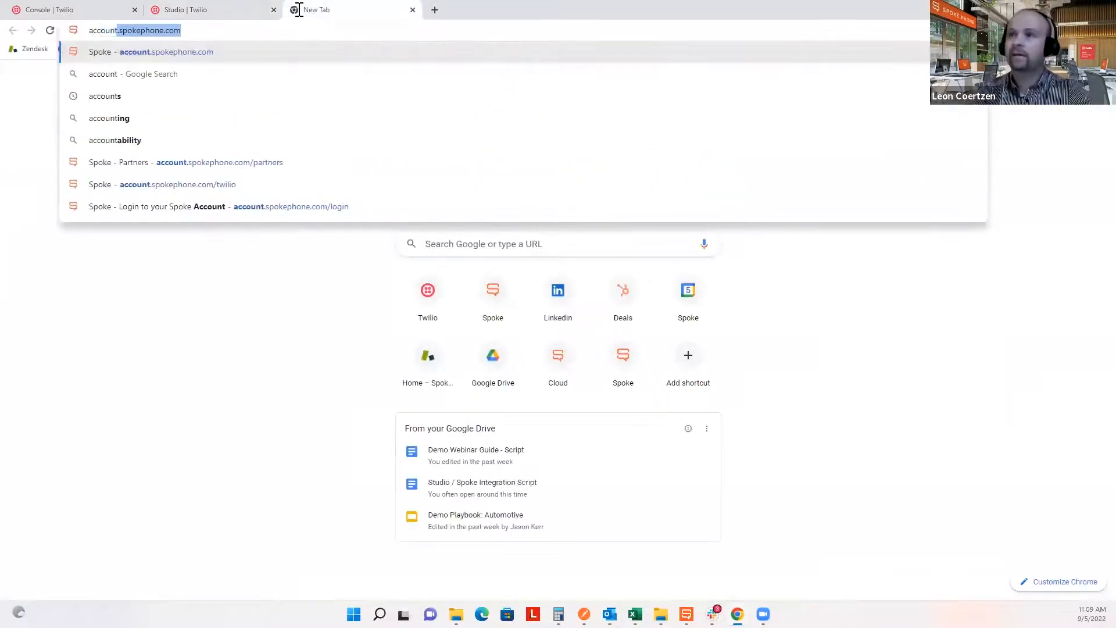
pyautogui.press('Return')
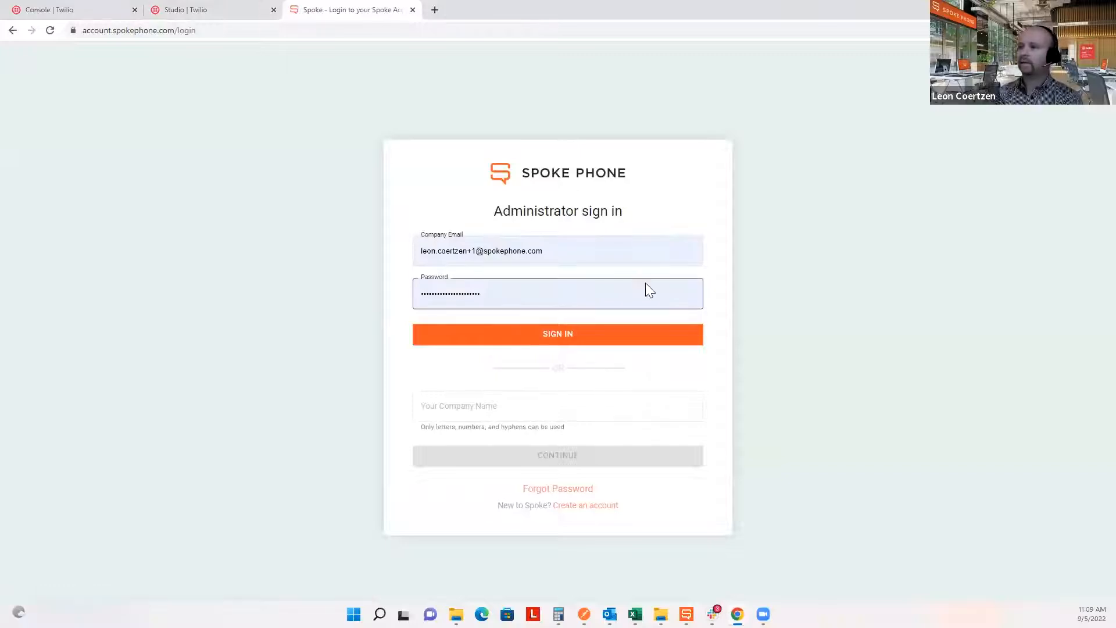
pyautogui.click(610, 261)
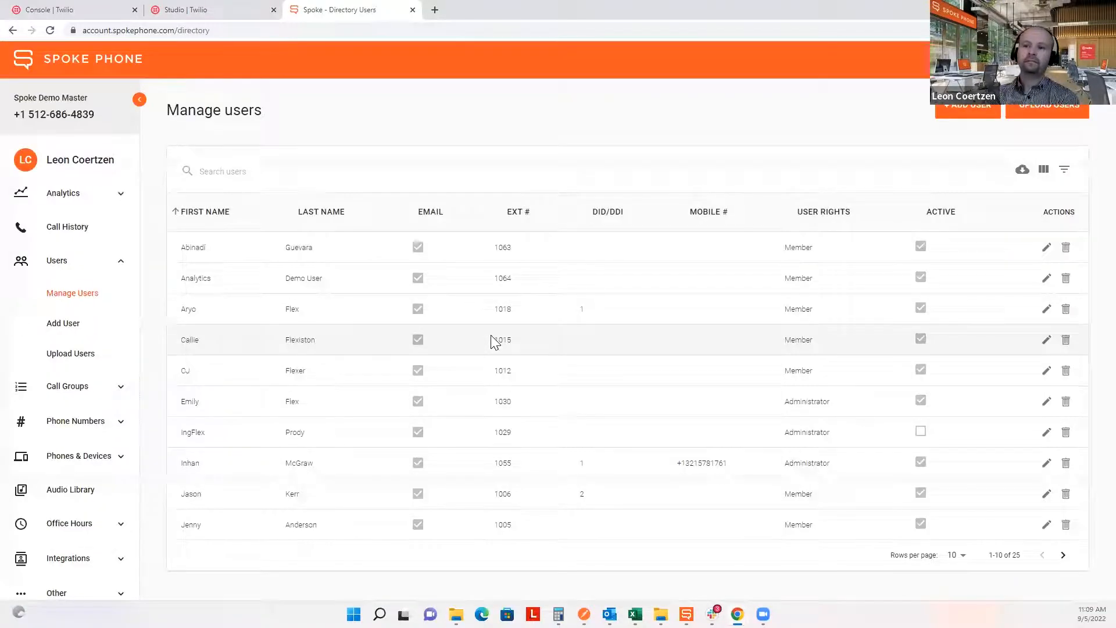
# List the call groups, search for 'sales', and open General Sales for editing.
pyautogui.click(115, 263)
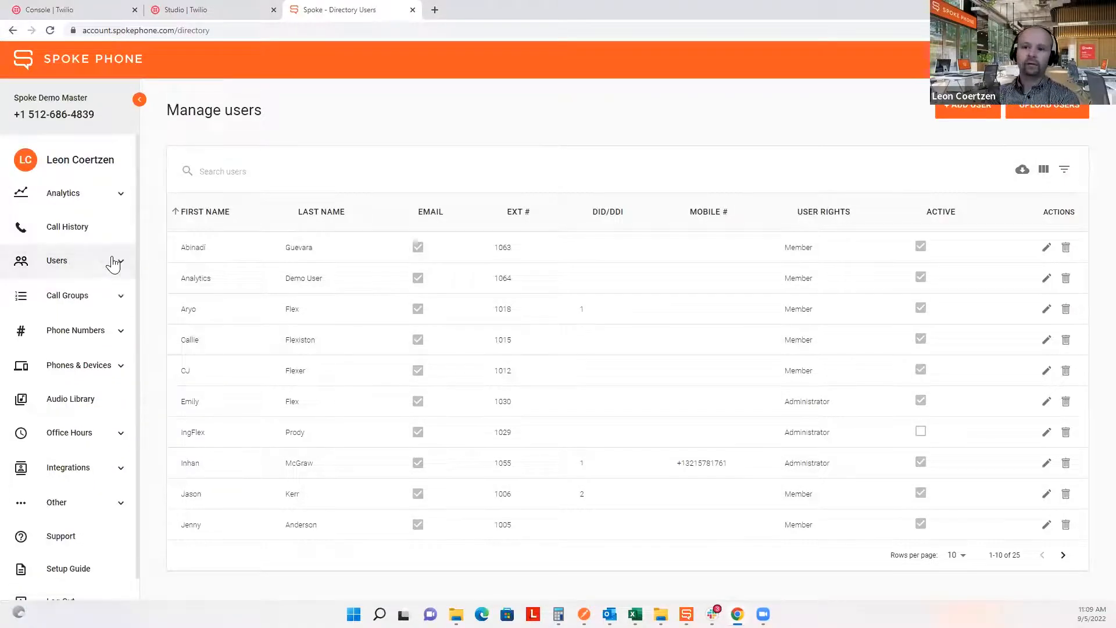
pyautogui.click(62, 301)
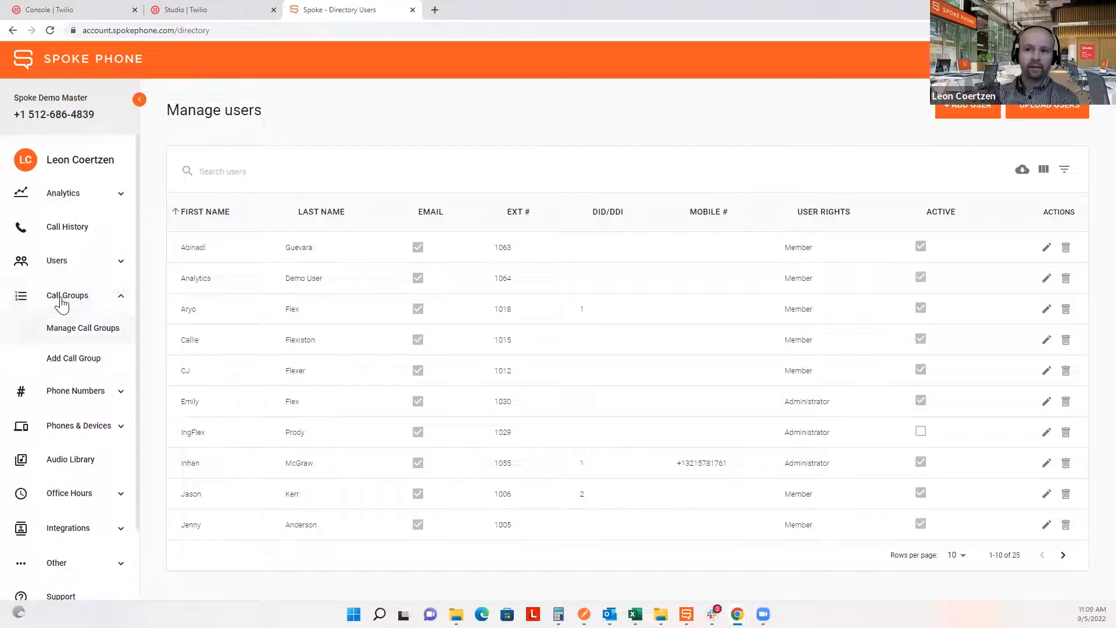
pyautogui.click(61, 328)
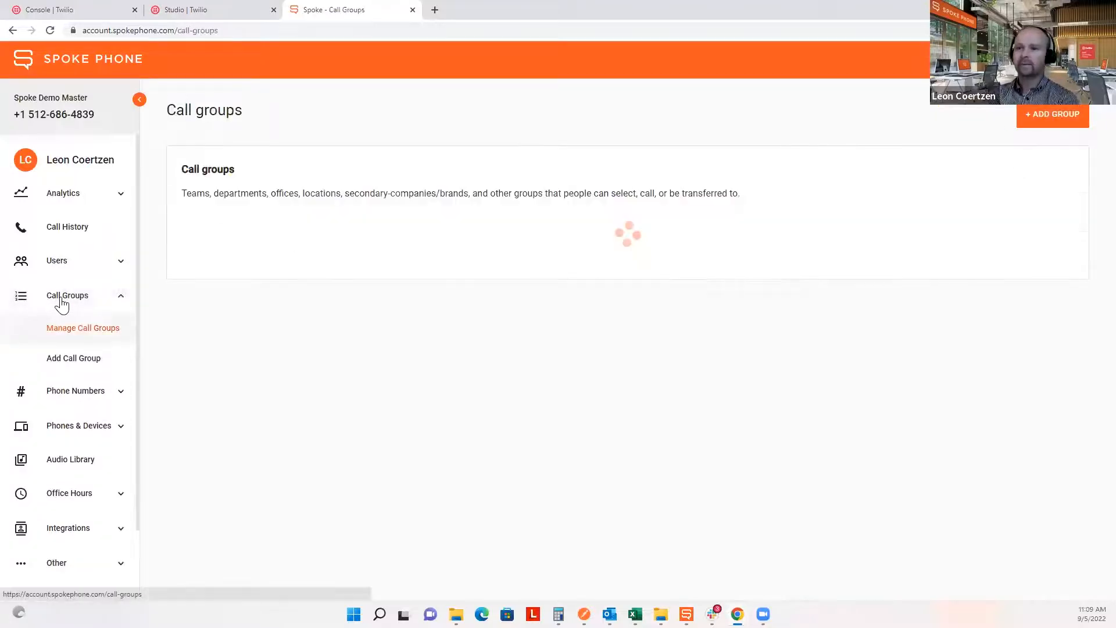
pyautogui.scroll(-1, 254, 389)
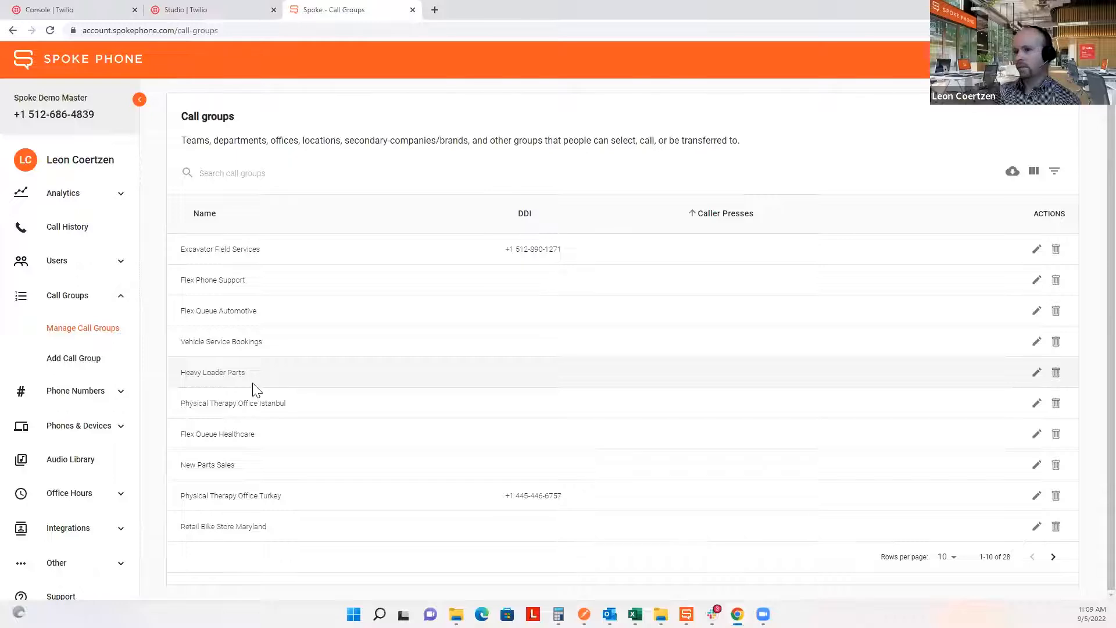
pyautogui.write('sales')
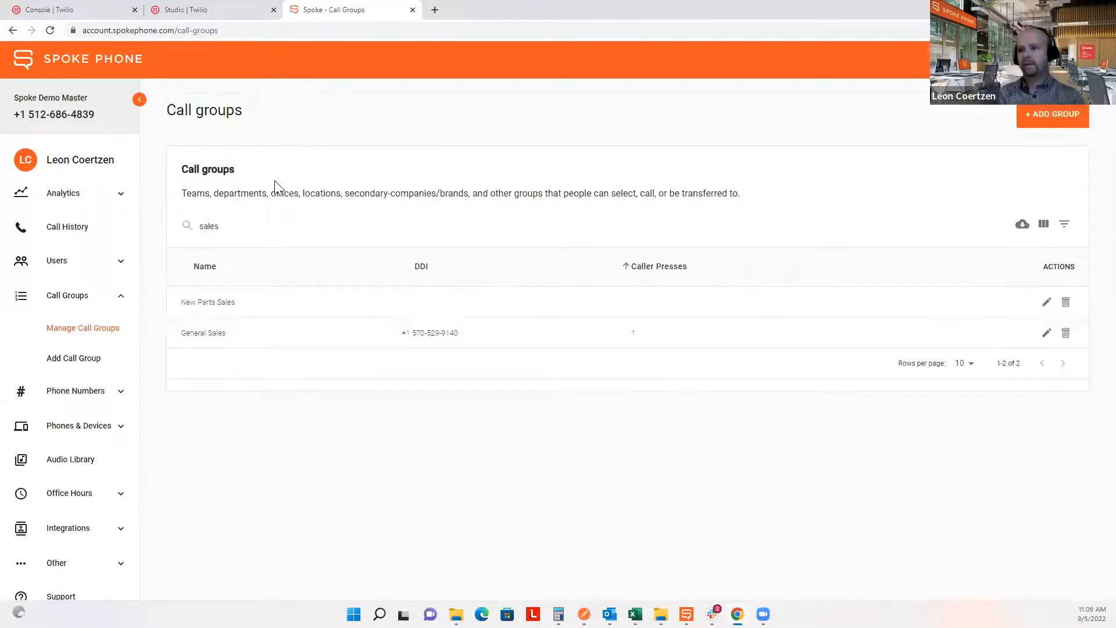
pyautogui.click(1047, 336)
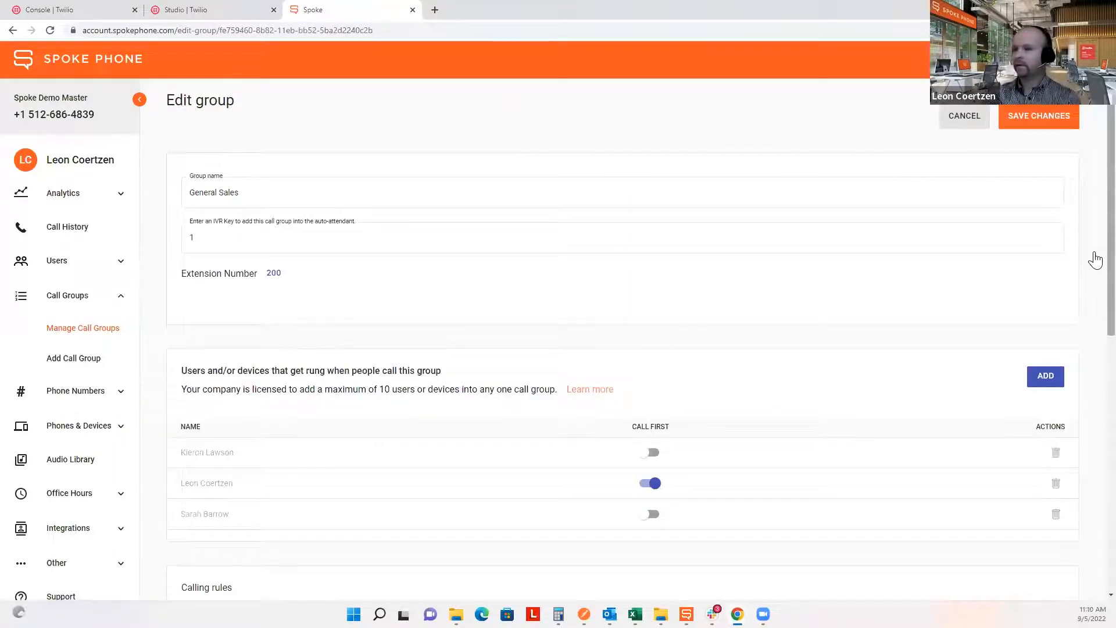
# Set General Sales' offer pattern to Round-robin (last person first).
pyautogui.scroll(-1, 1095, 278)
pyautogui.scroll(-3, 1095, 278)
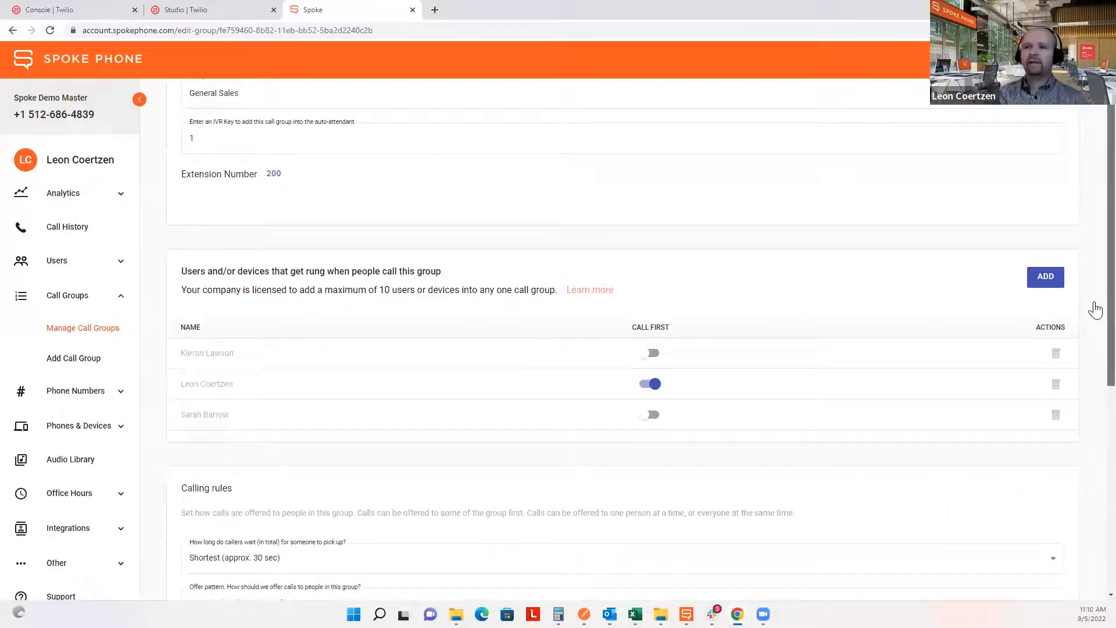
pyautogui.scroll(-2, 1096, 318)
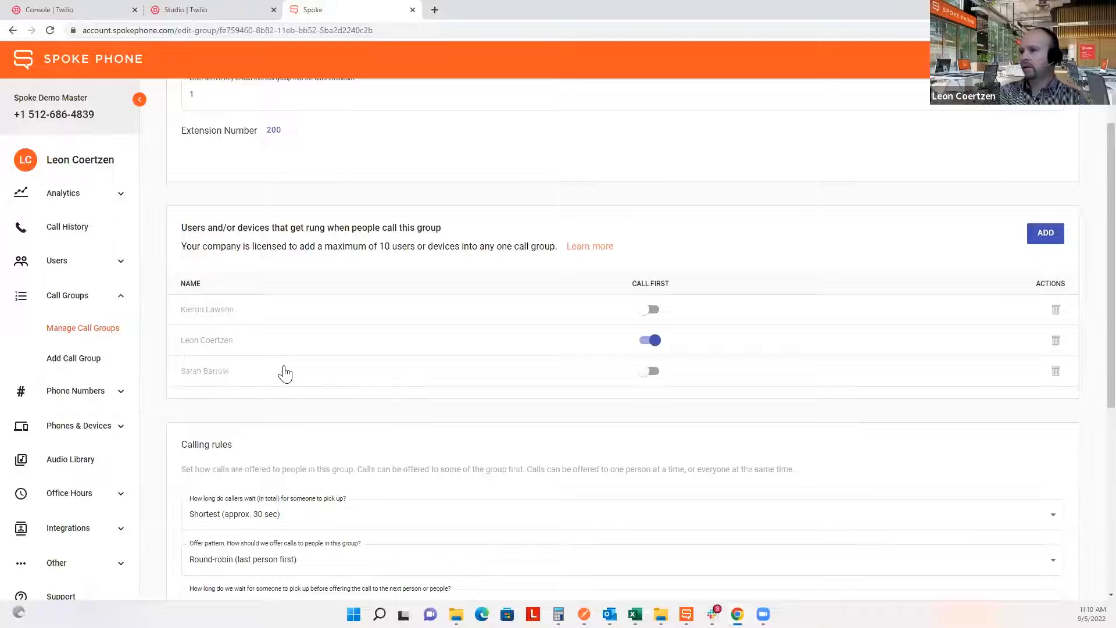
pyautogui.scroll(-3, 285, 374)
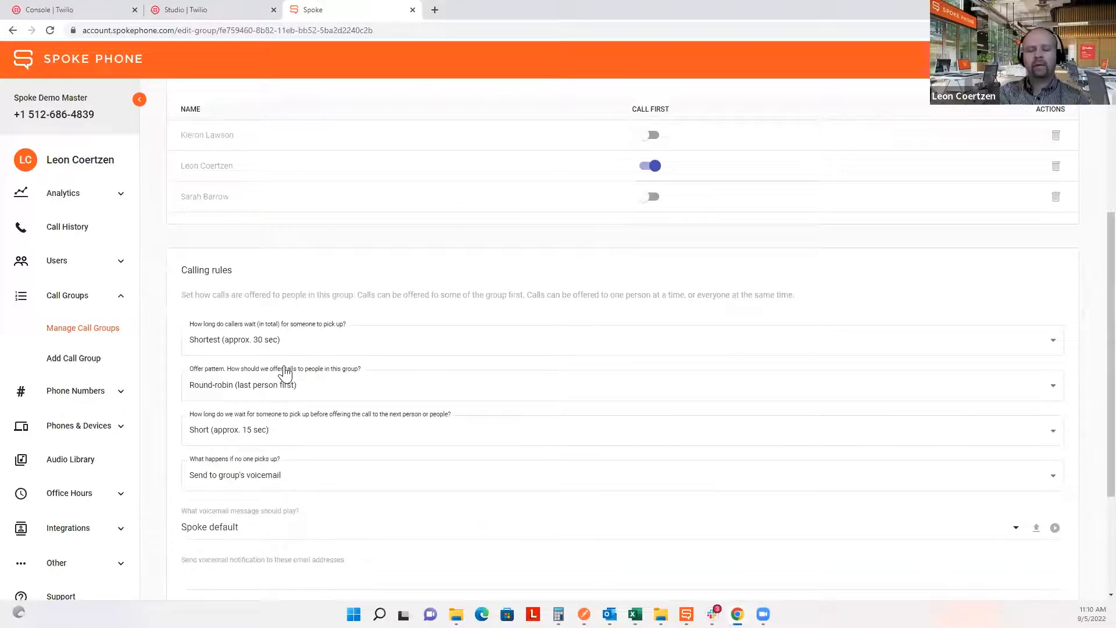
pyautogui.scroll(-1, 285, 374)
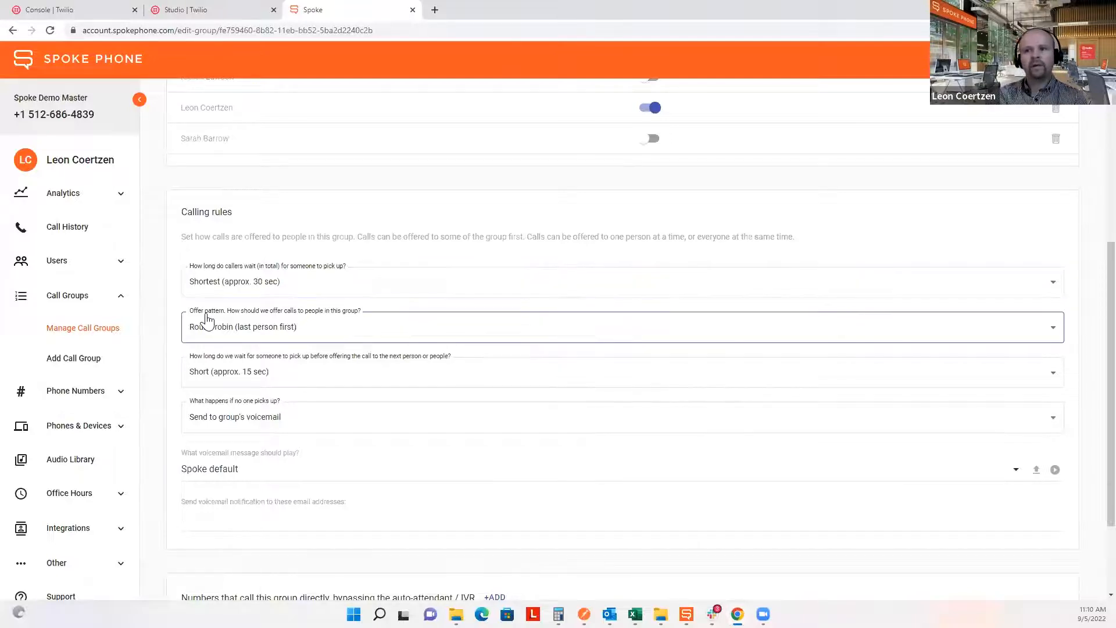
pyautogui.click(325, 326)
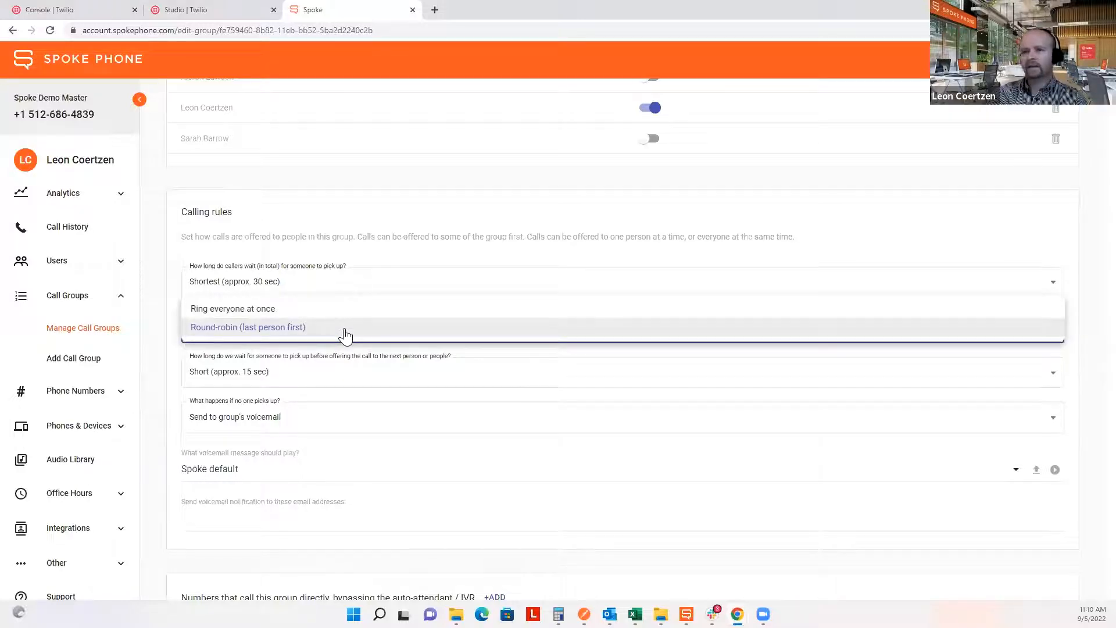
pyautogui.click(346, 334)
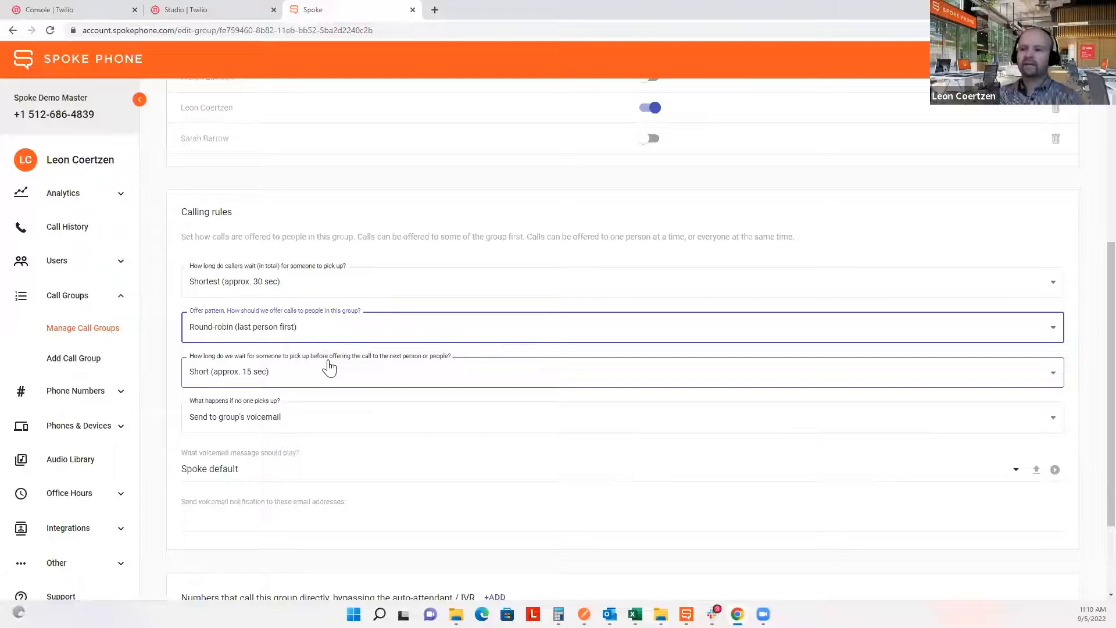
pyautogui.click(165, 379)
# Send unanswered calls to the group's voicemail, then return to the Studio flow.
pyautogui.scroll(-1, 167, 381)
pyautogui.scroll(-1, 167, 381)
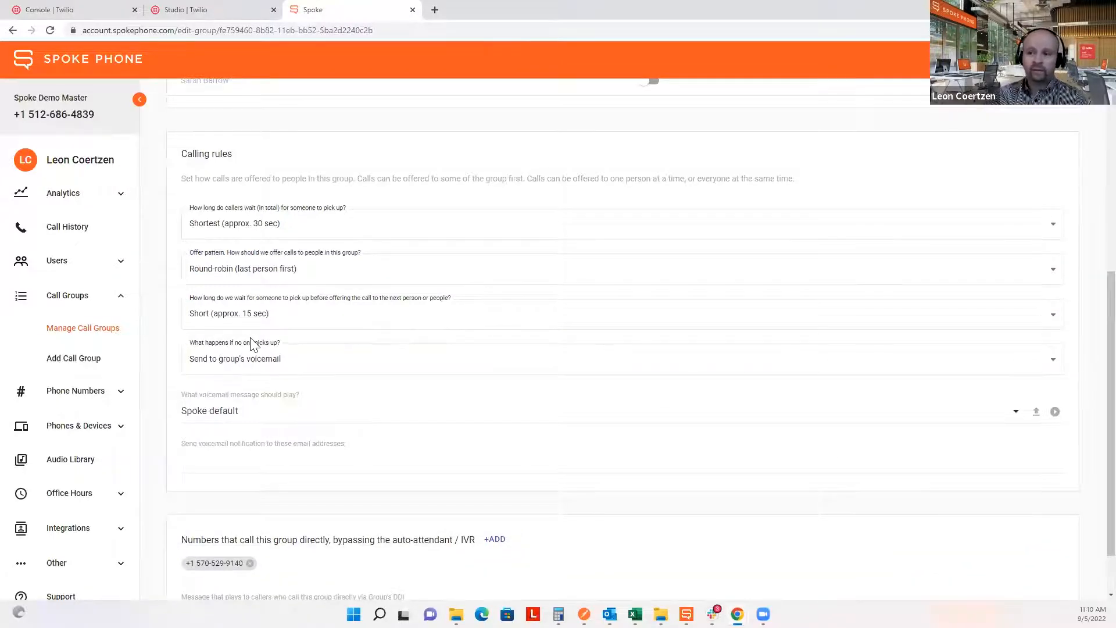
pyautogui.click(309, 364)
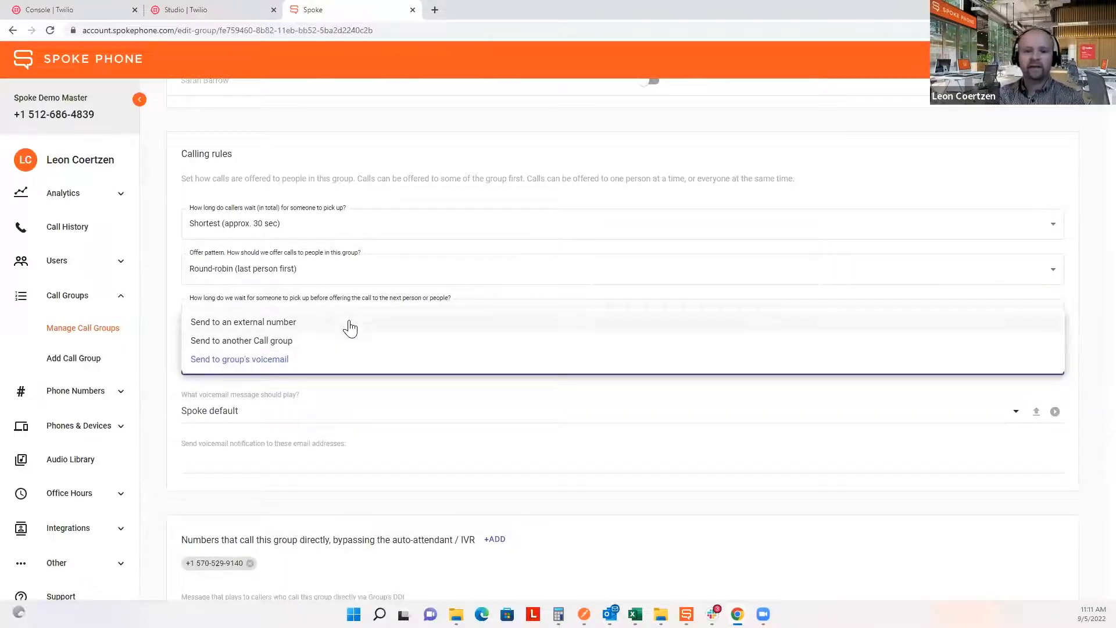
pyautogui.click(311, 363)
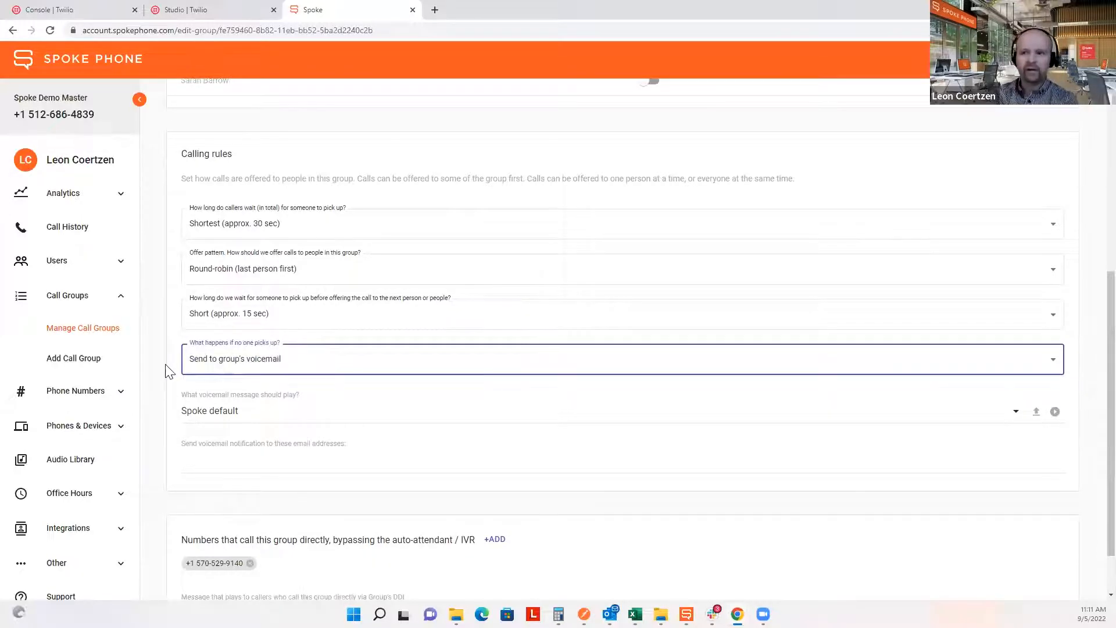
pyautogui.click(100, 9)
pyautogui.click(195, 11)
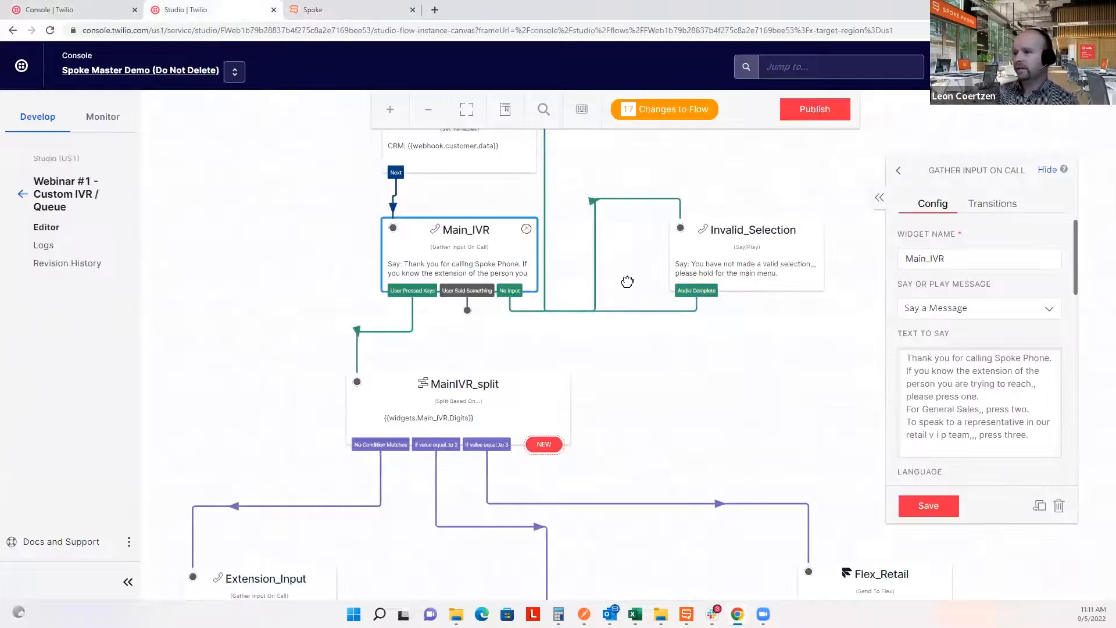
# Inspect the Spoke_Group redirect widget's settings.
pyautogui.scroll(-10, 627, 281)
pyautogui.scroll(-3, 725, 331)
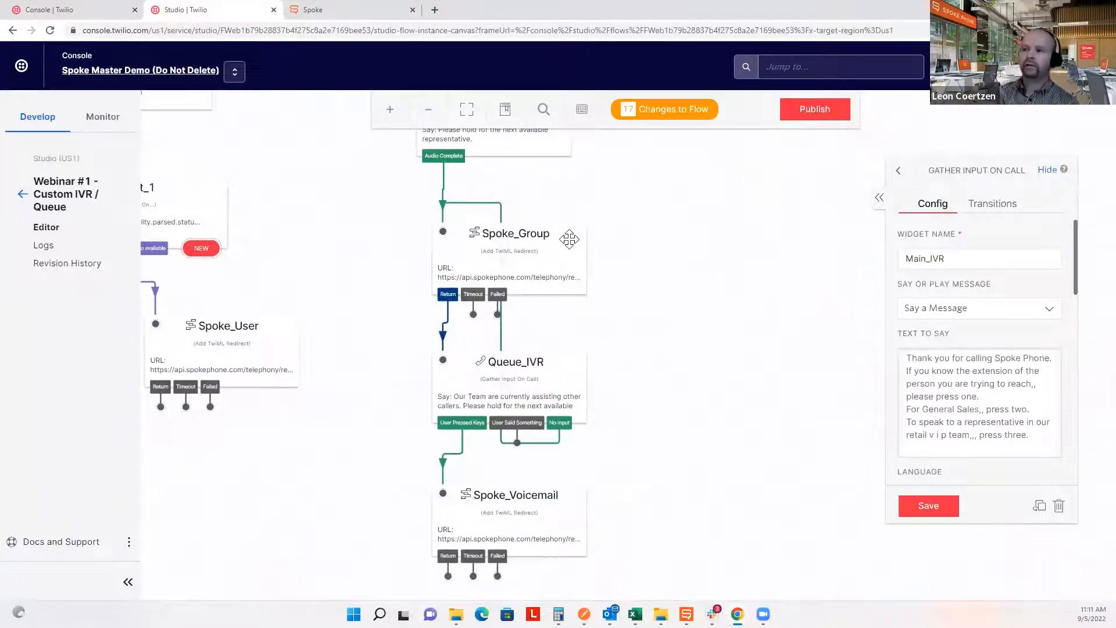
pyautogui.click(569, 239)
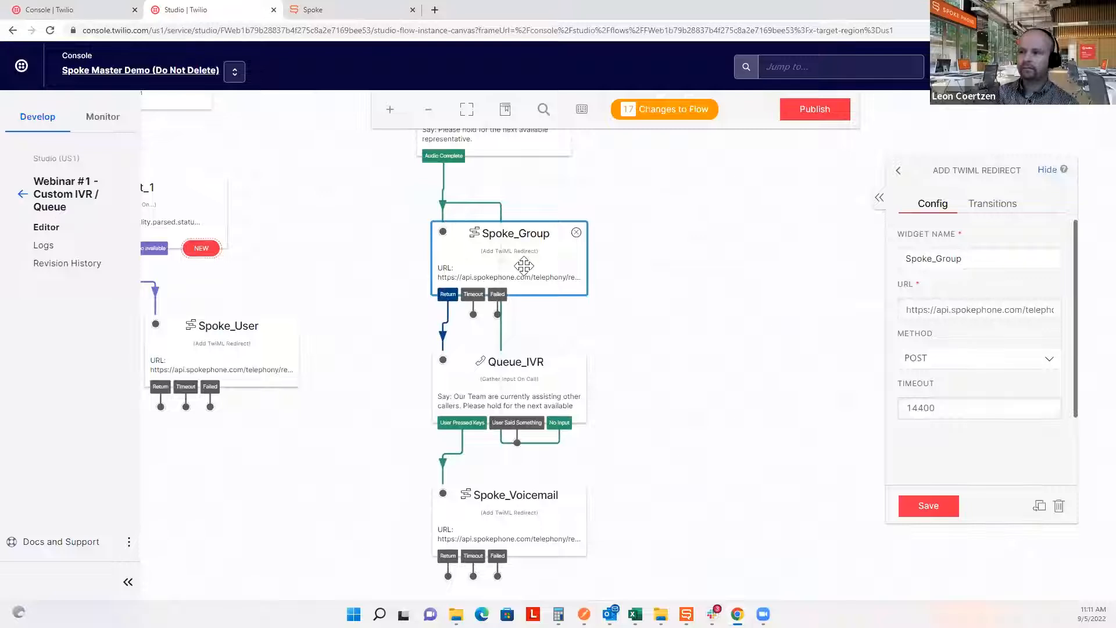
# Review Queue_IVR's hold message offering voicemail, then switch back to the Spoke call group.
pyautogui.scroll(-1, 704, 436)
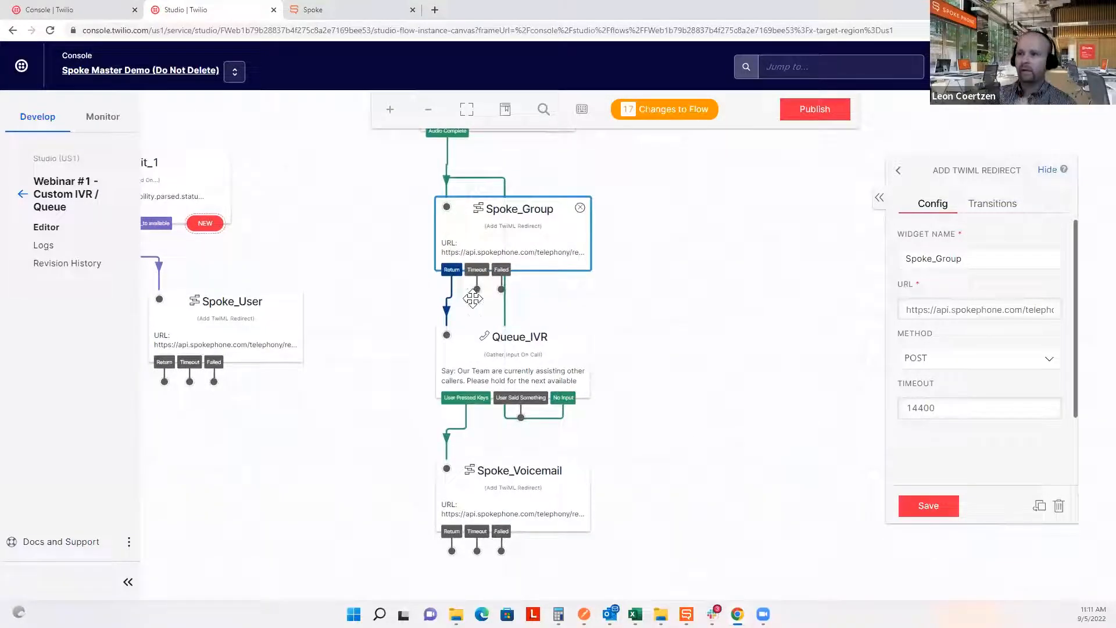
pyautogui.click(490, 370)
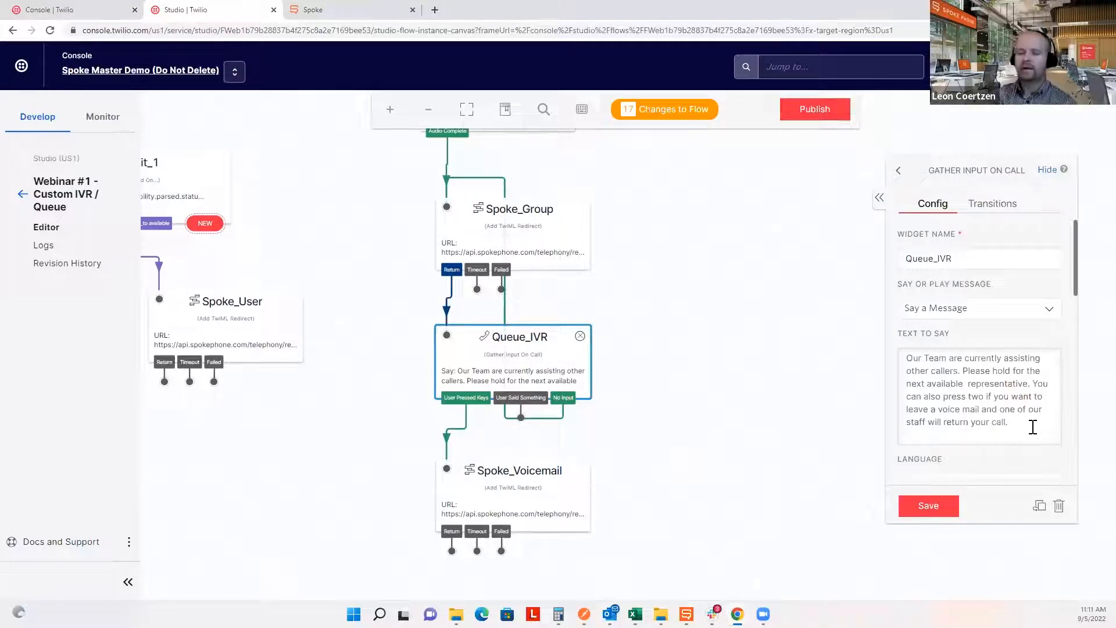
pyautogui.moveTo(1033, 427); pyautogui.dragTo(901, 352)
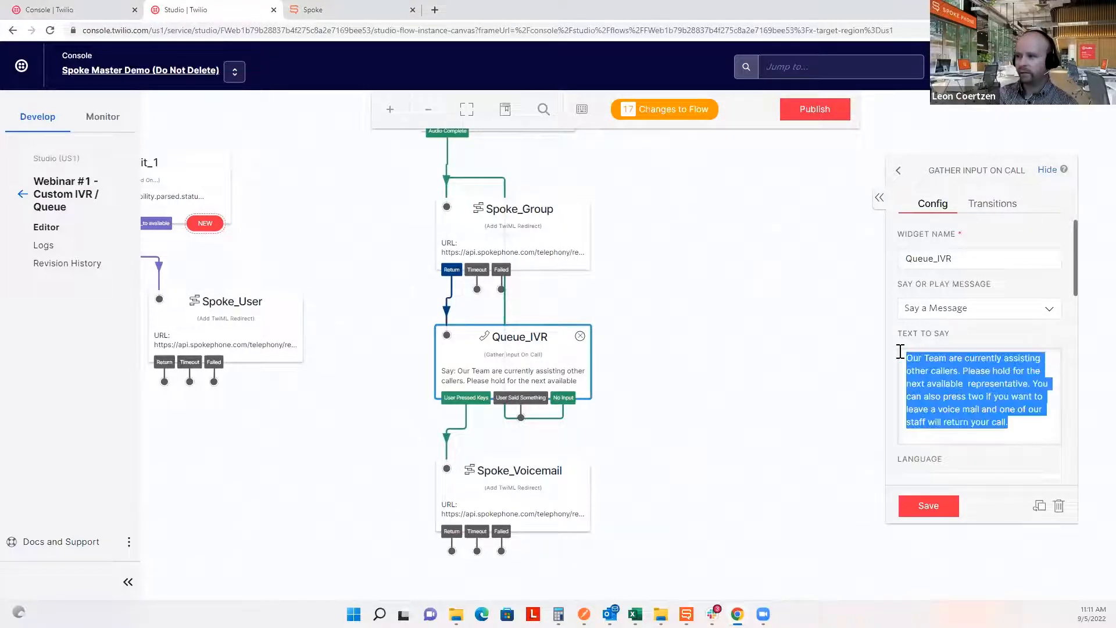
pyautogui.click(755, 359)
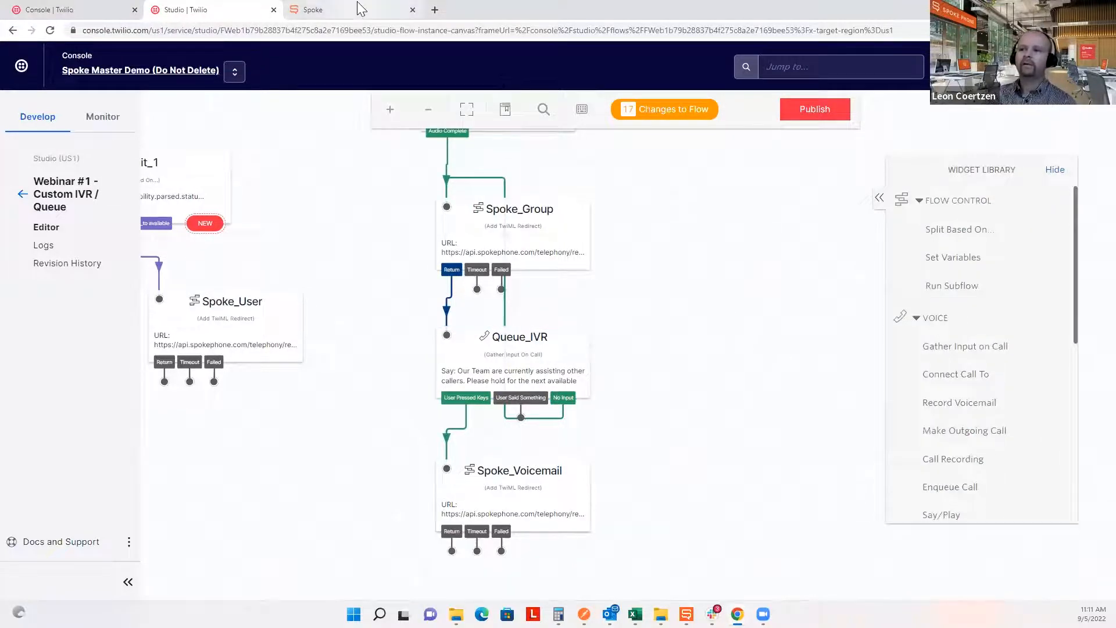
pyautogui.click(352, 9)
# Check Spoke's no-answer option, reopen Queue_IVR and Main_IVR settings, and bring up Spoke Phone.
pyautogui.click(300, 366)
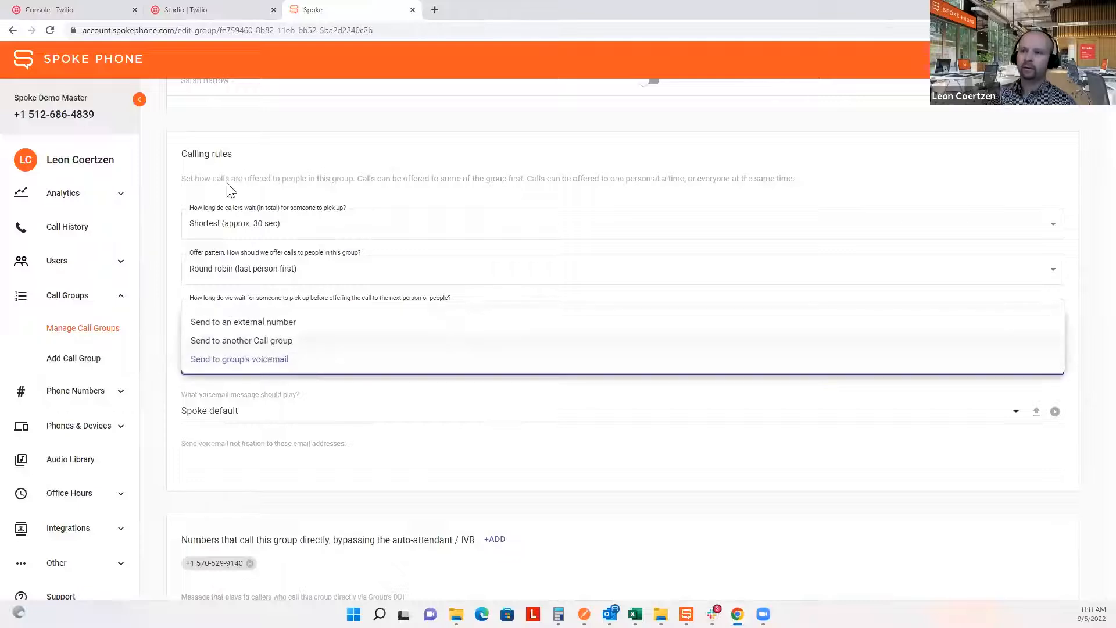
pyautogui.click(190, 8)
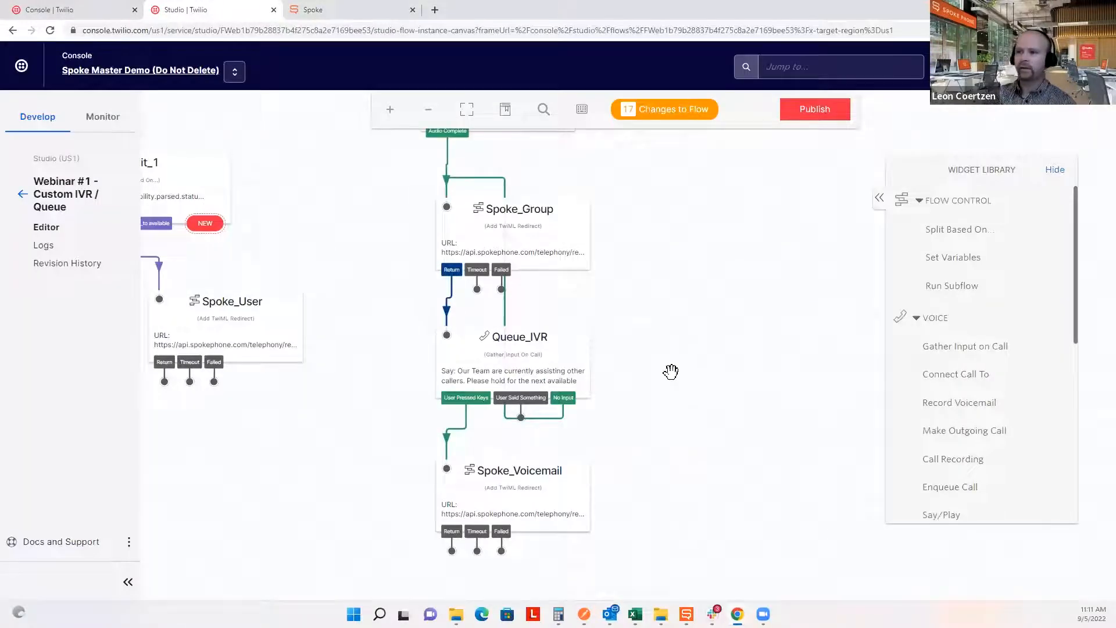
pyautogui.click(563, 360)
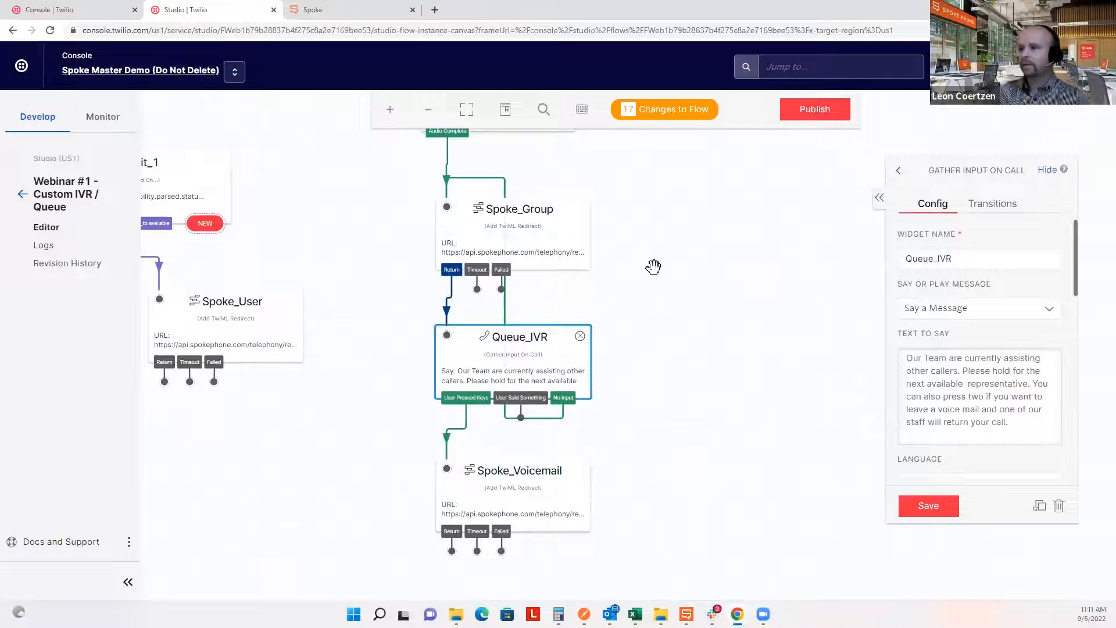
pyautogui.scroll(4, 688, 418)
pyautogui.scroll(6, 619, 434)
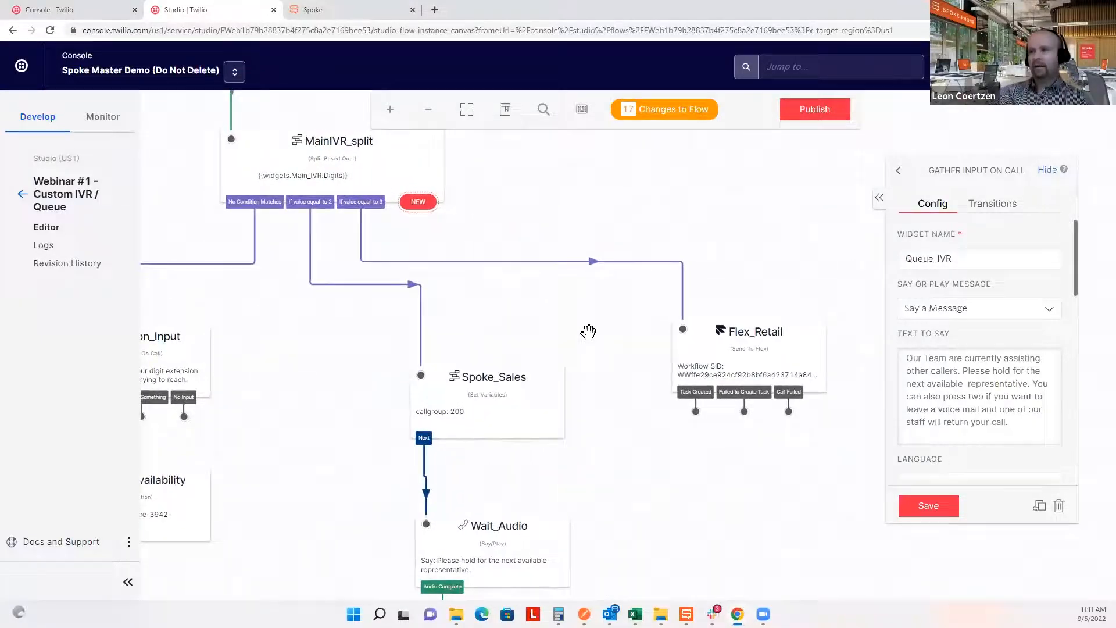
pyautogui.scroll(6, 508, 217)
pyautogui.click(495, 300)
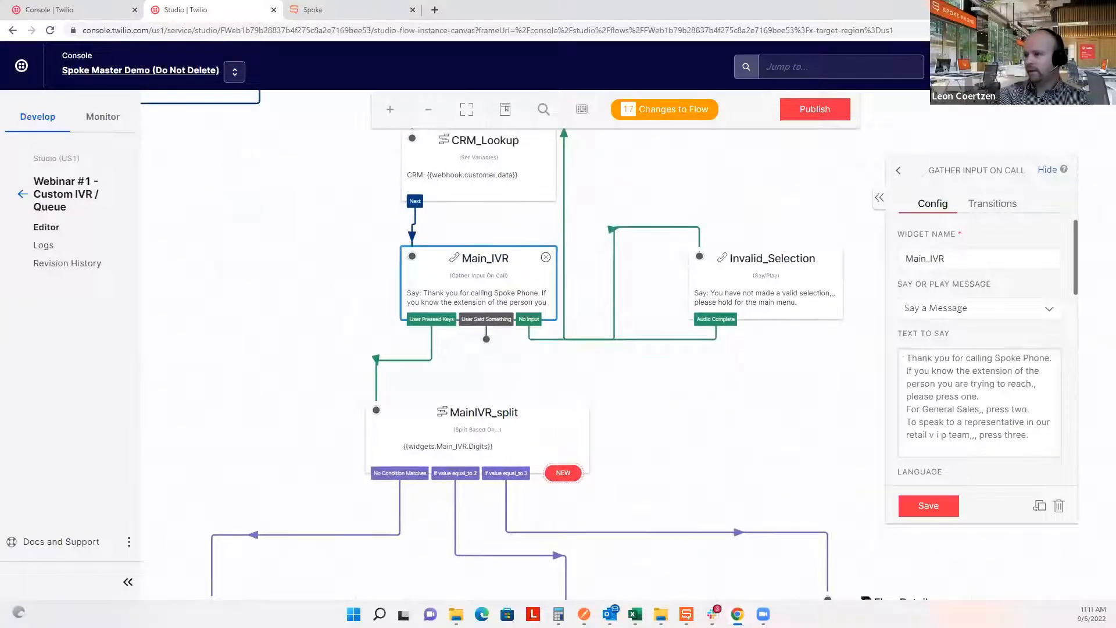
pyautogui.click(686, 614)
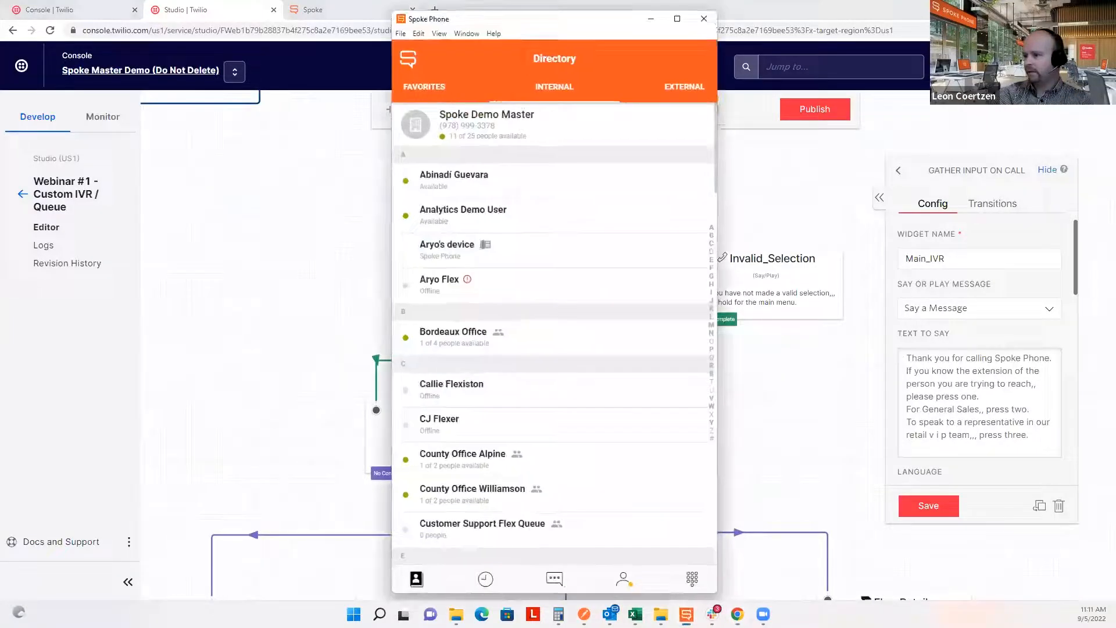
# Mark yourself available in Spoke Phone and highlight Main_IVR's 'For General Sales, press two' line.
pyautogui.click(623, 579)
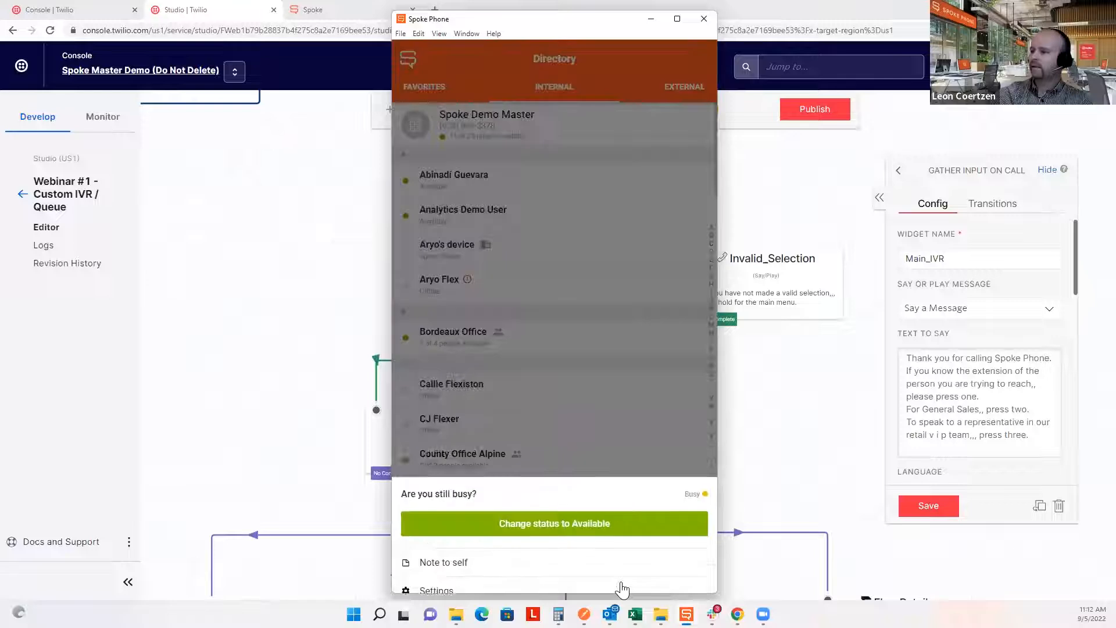
pyautogui.click(526, 485)
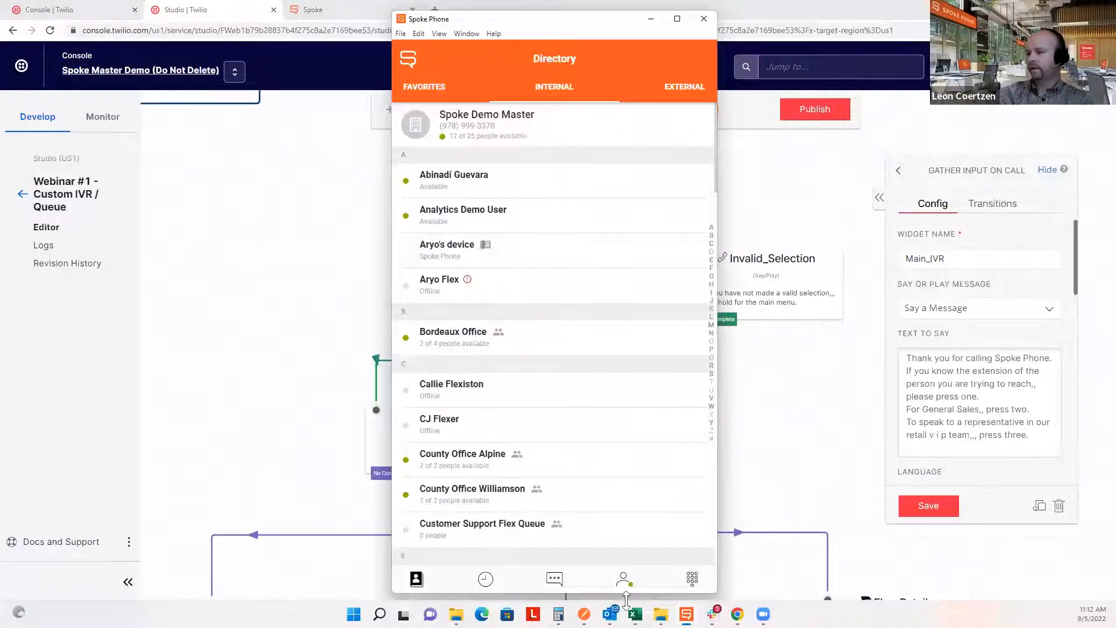
pyautogui.click(651, 18)
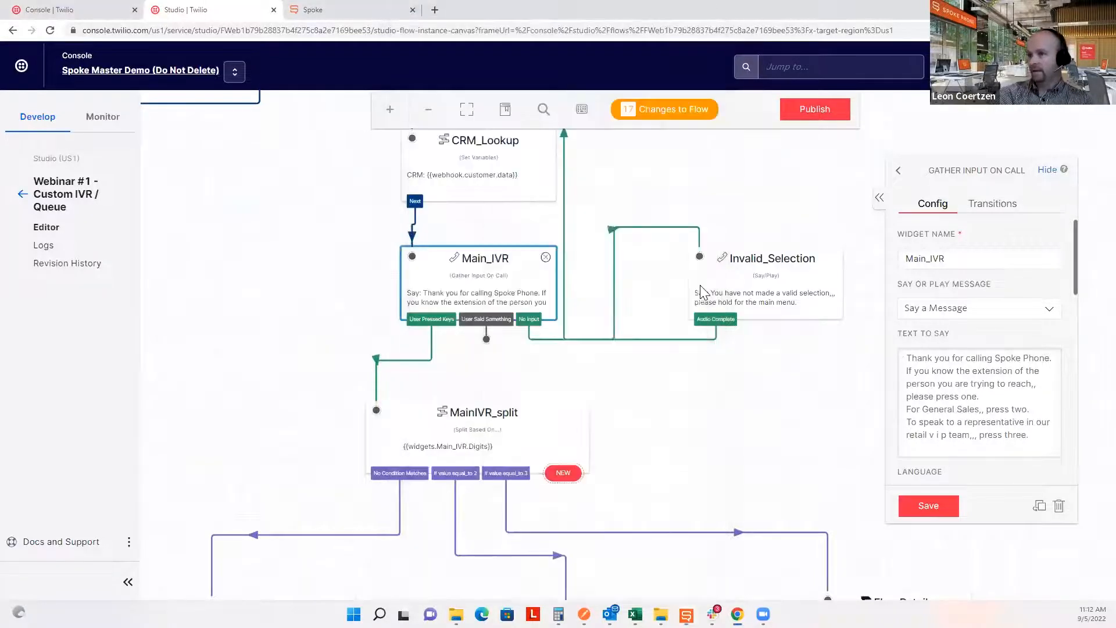
pyautogui.moveTo(667, 111)
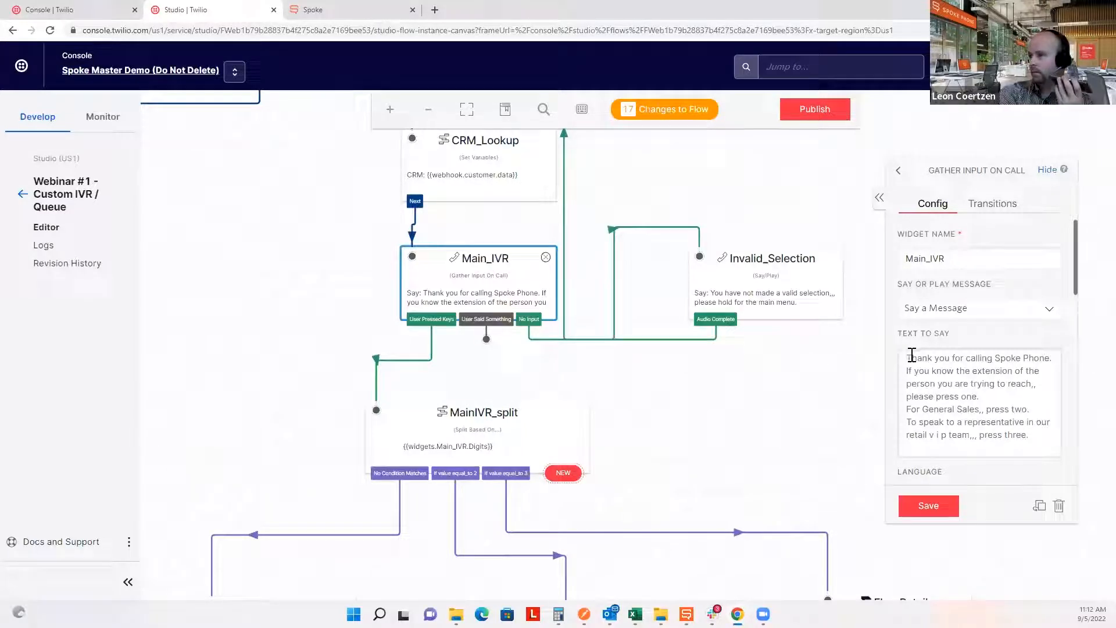
pyautogui.moveTo(1033, 409); pyautogui.dragTo(905, 410)
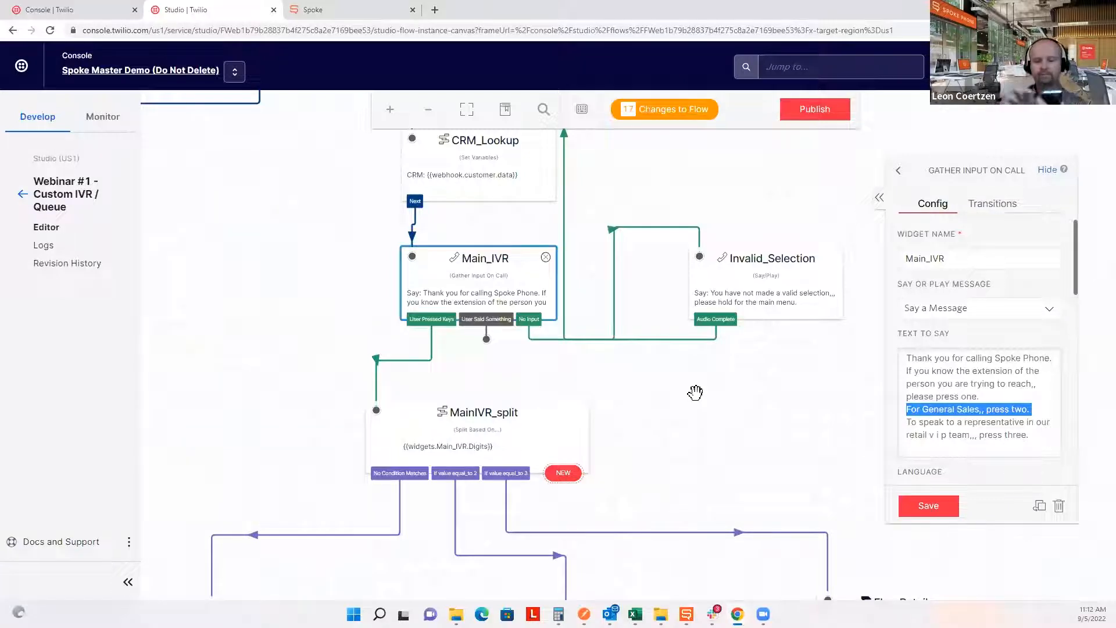
# Open the Wait_Audio and Spoke_Group settings while the test call rings group 200.
pyautogui.scroll(-5, 687, 383)
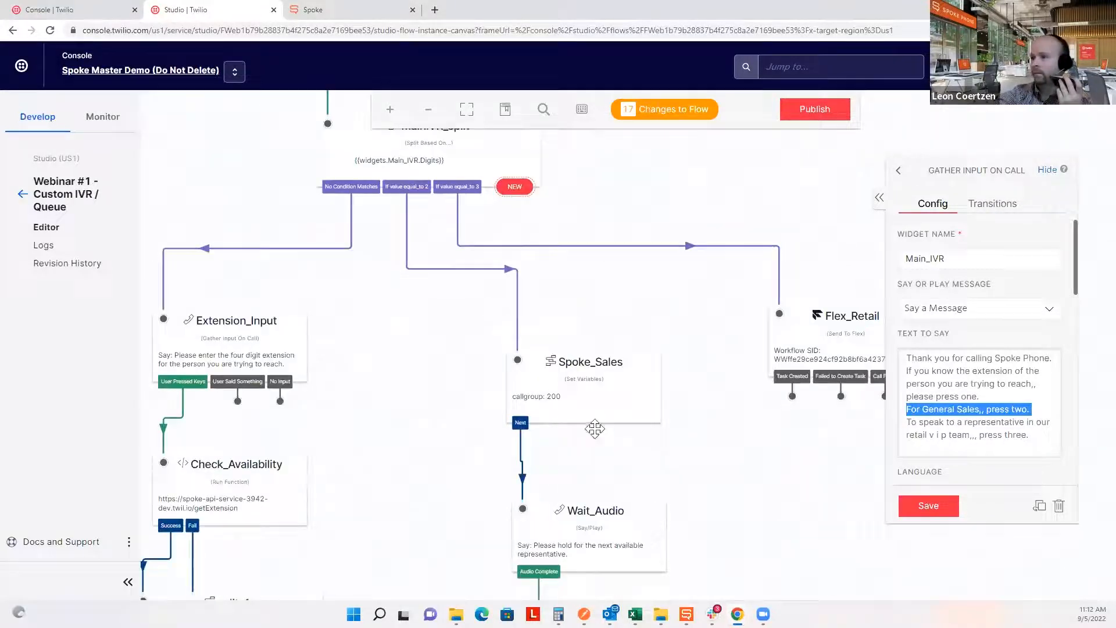
pyautogui.click(613, 532)
pyautogui.scroll(-5, 722, 319)
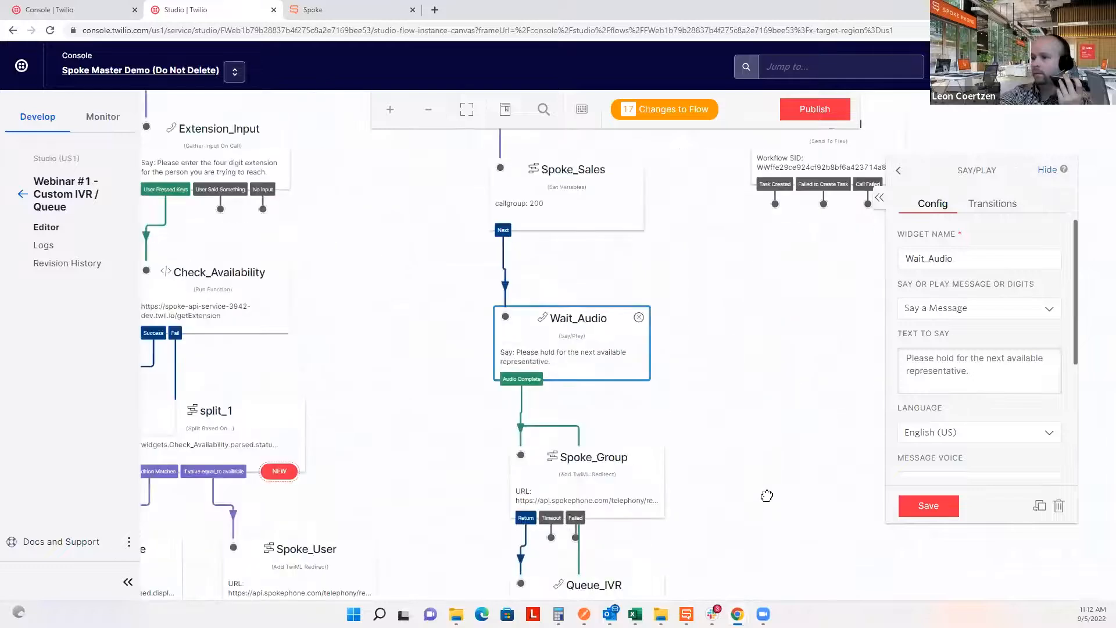
pyautogui.scroll(-3, 724, 424)
pyautogui.click(590, 335)
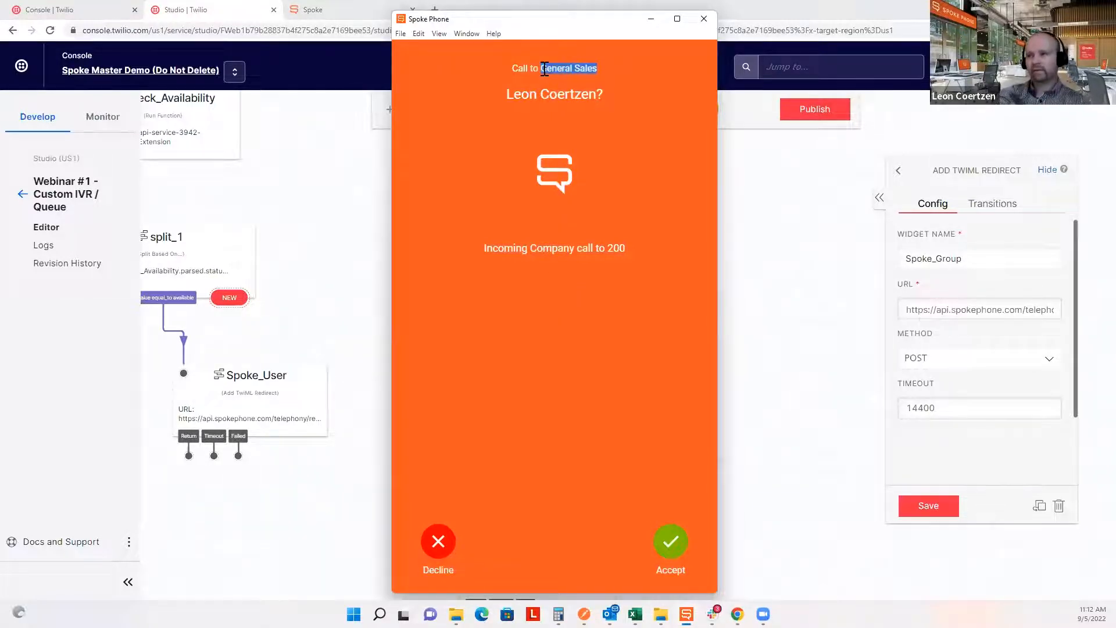
# Leave the General Sales call unanswered and move the canvas to Queue_IVR and Spoke_Voicemail.
pyautogui.click(522, 68)
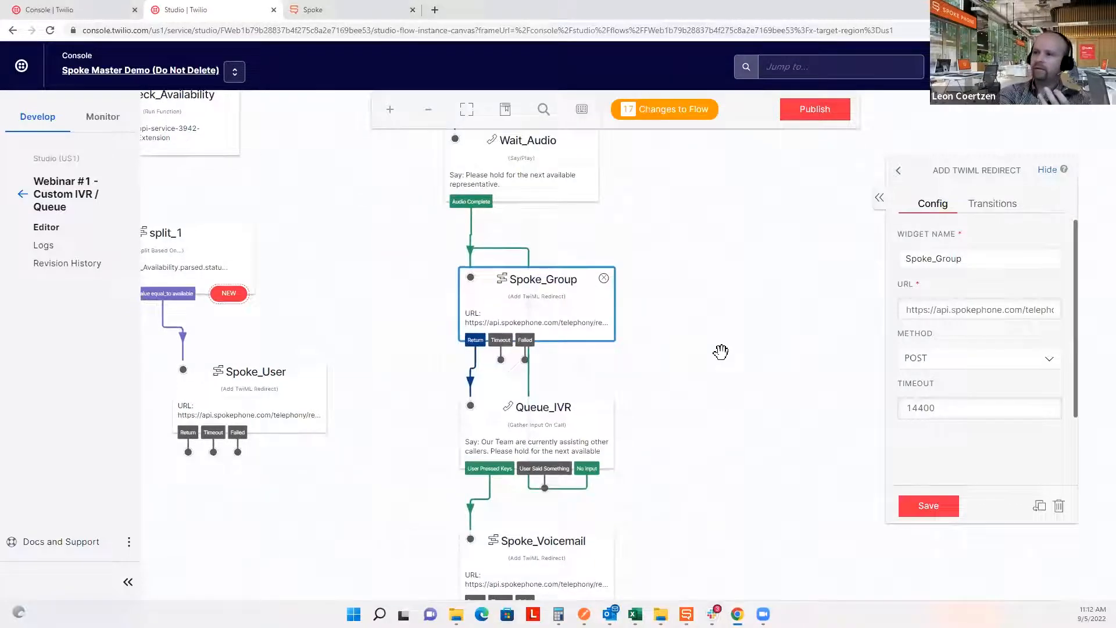
pyautogui.moveTo(720, 351); pyautogui.dragTo(695, 278)
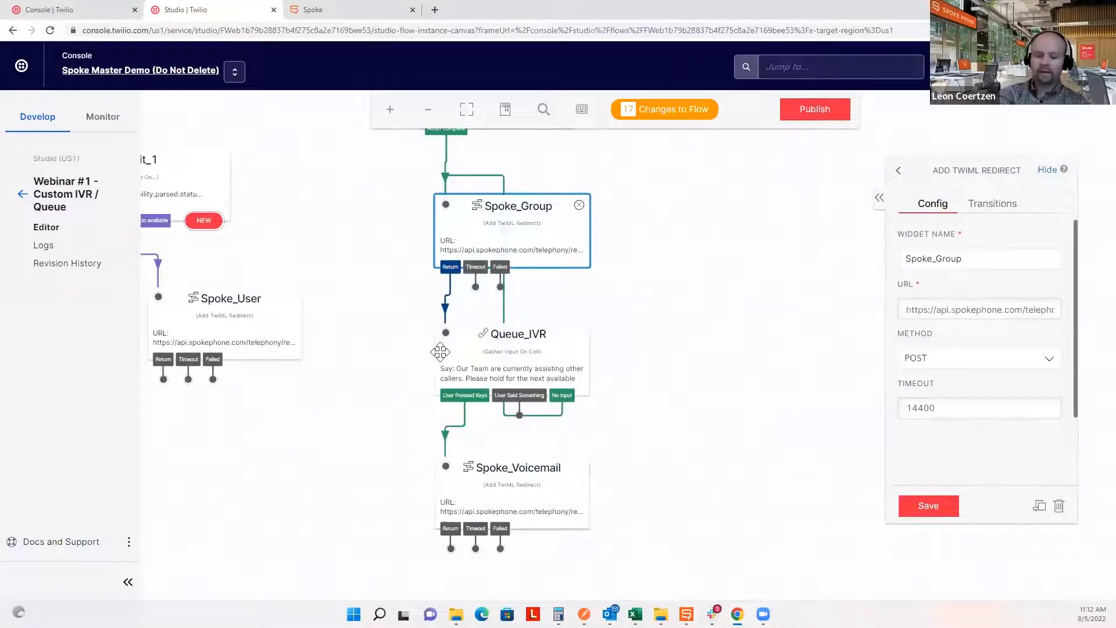
# Review Queue_IVR's hold prompt and Spoke_Voicemail's redirect (POST, 14400 timeout), then bring Spoke Phone forward.
pyautogui.click(547, 376)
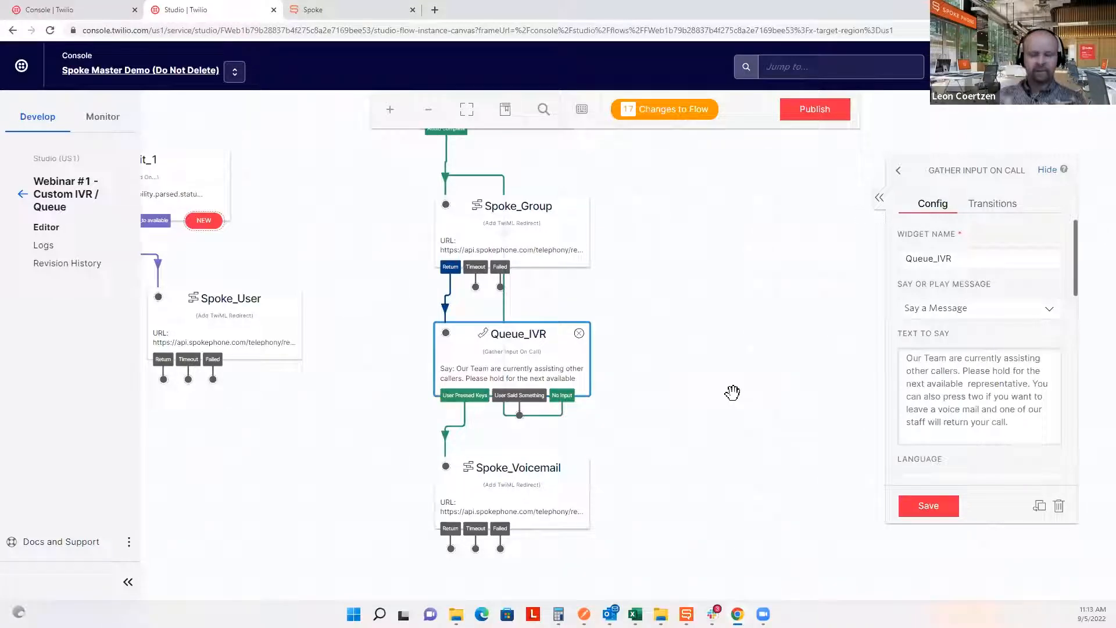
pyautogui.click(530, 487)
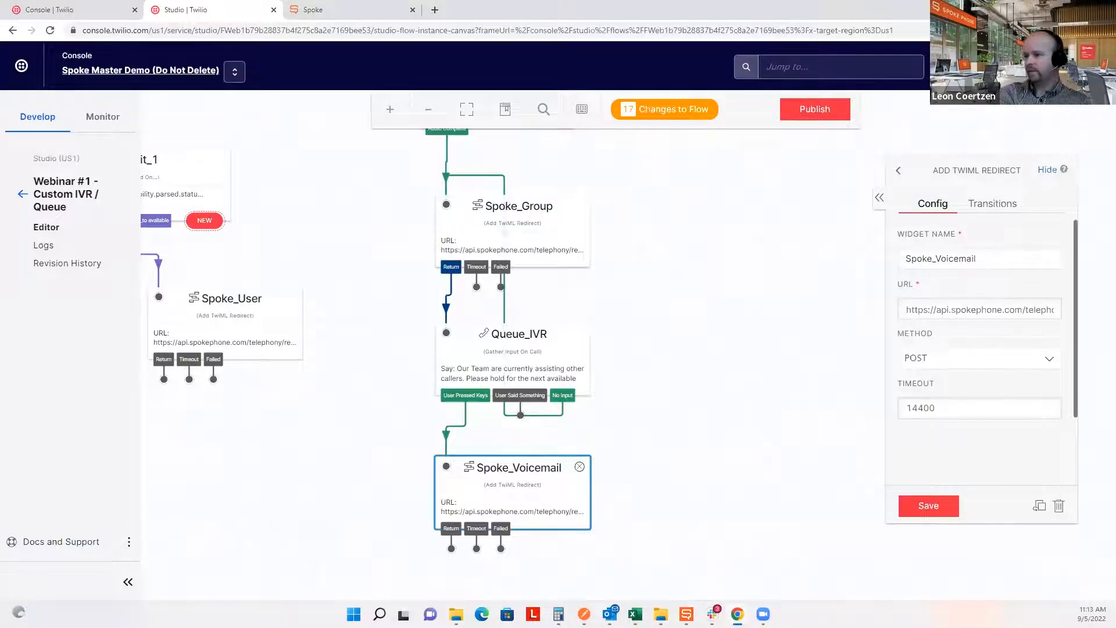
pyautogui.click(687, 614)
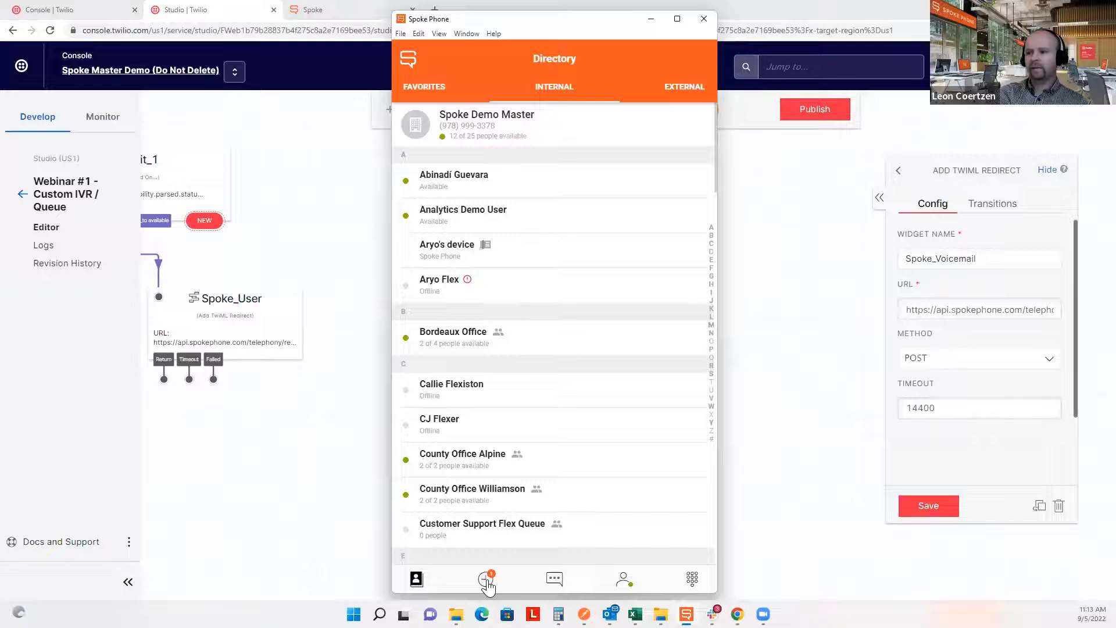
pyautogui.click(487, 581)
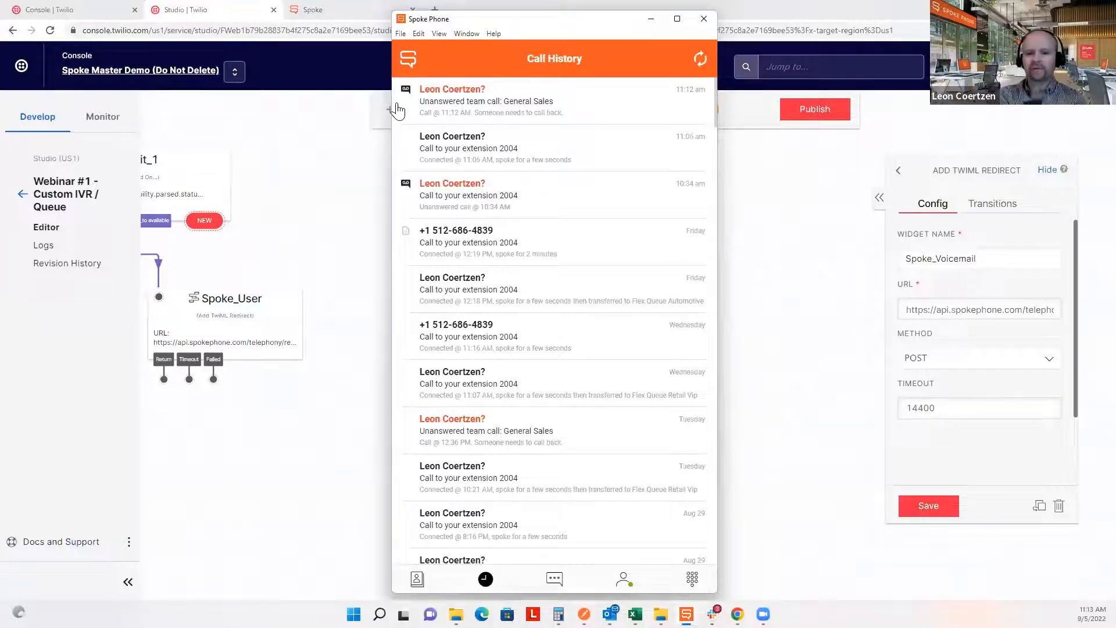
# Read the voicemail transcription on the latest General Sales call, then return to the Directory.
pyautogui.click(431, 93)
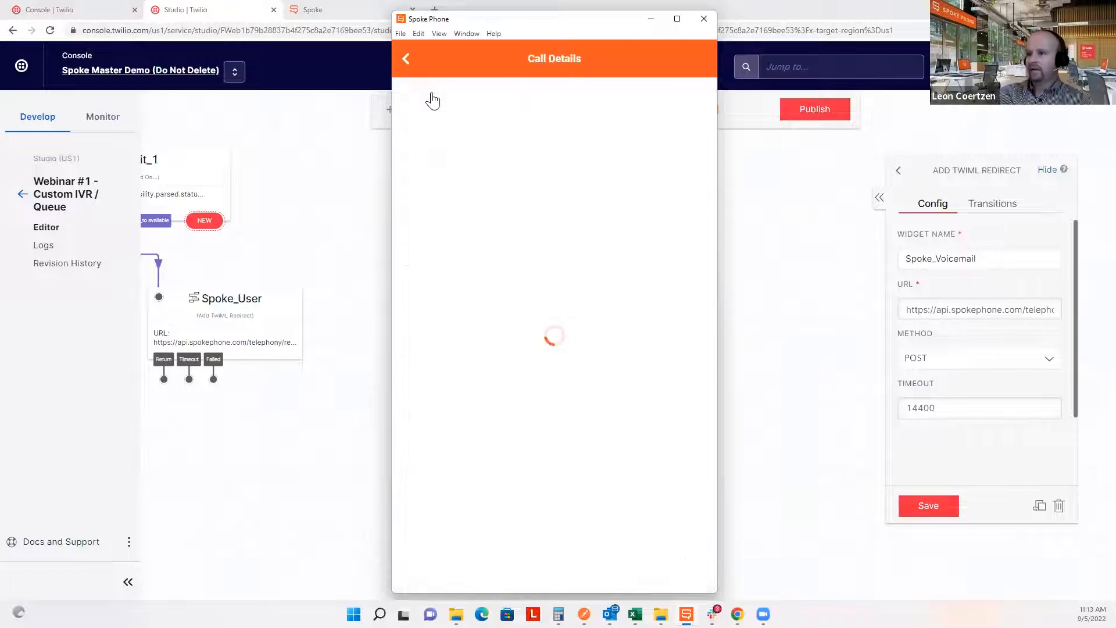
pyautogui.moveTo(667, 309); pyautogui.dragTo(415, 306)
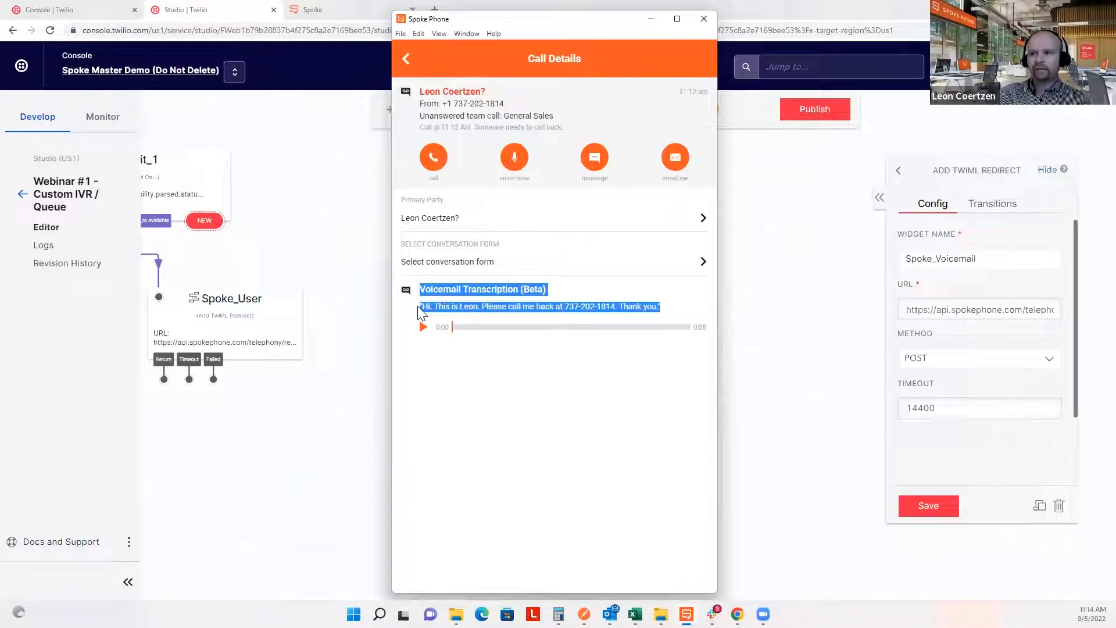
pyautogui.click(500, 392)
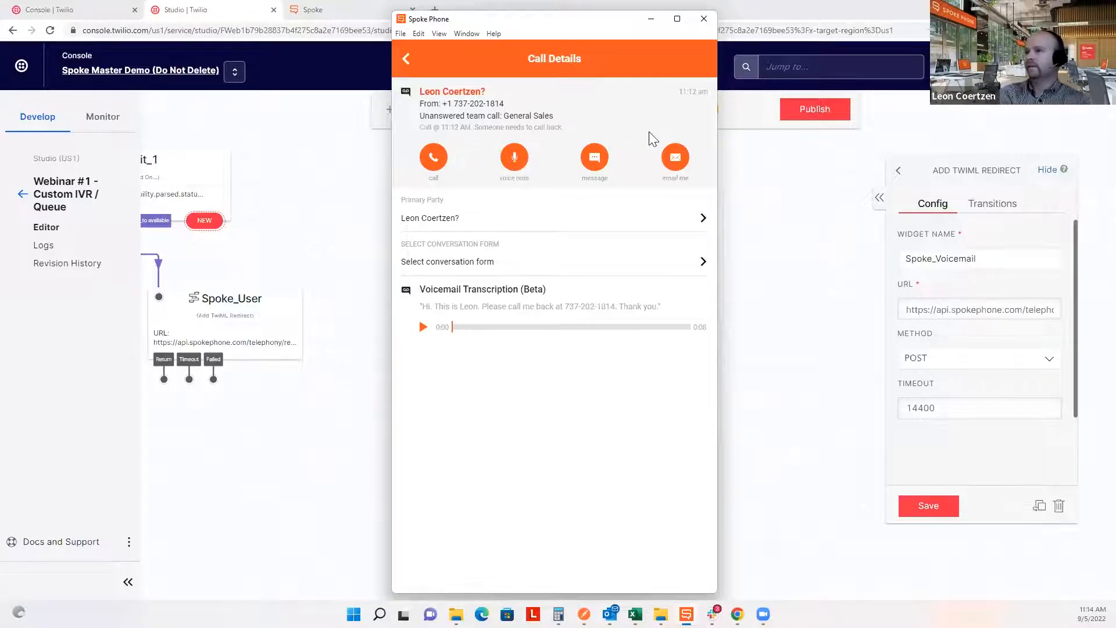
pyautogui.click(406, 60)
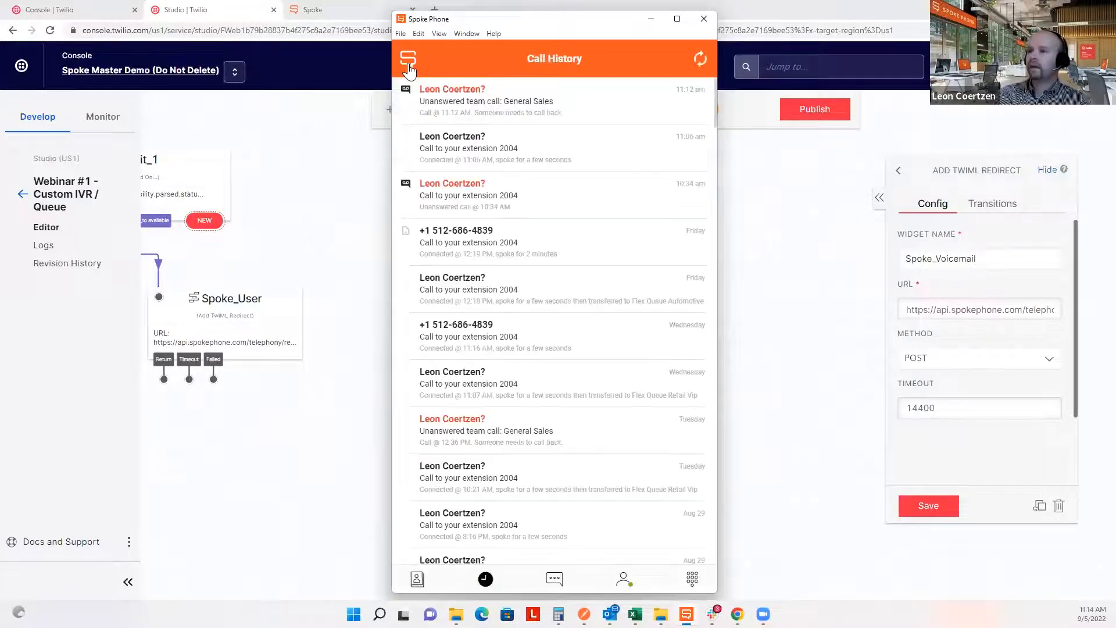
pyautogui.click(418, 579)
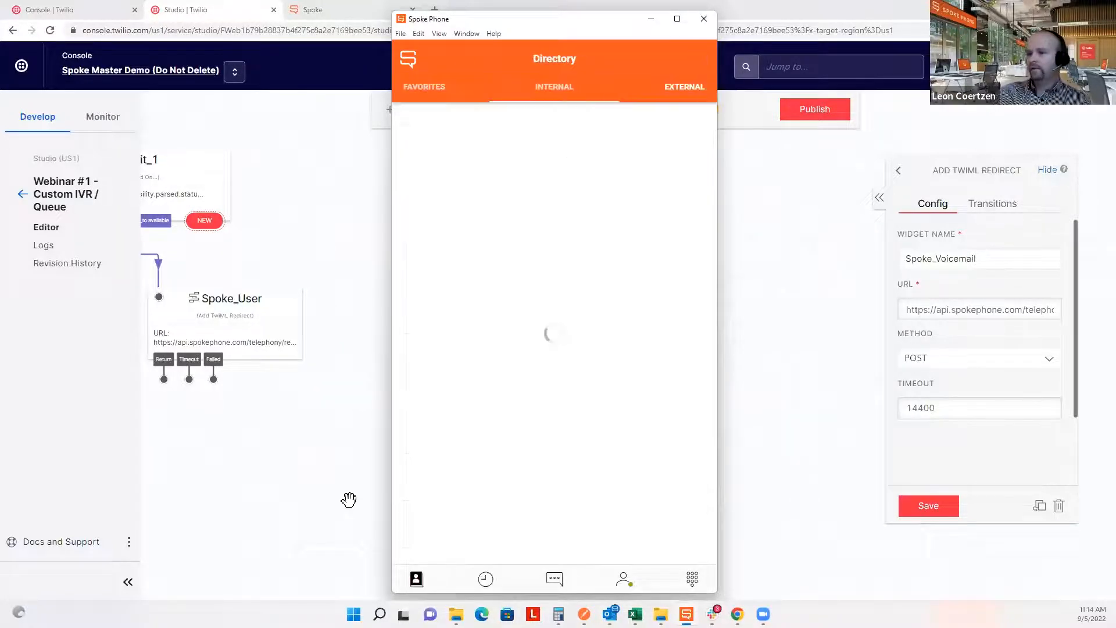
pyautogui.click(349, 498)
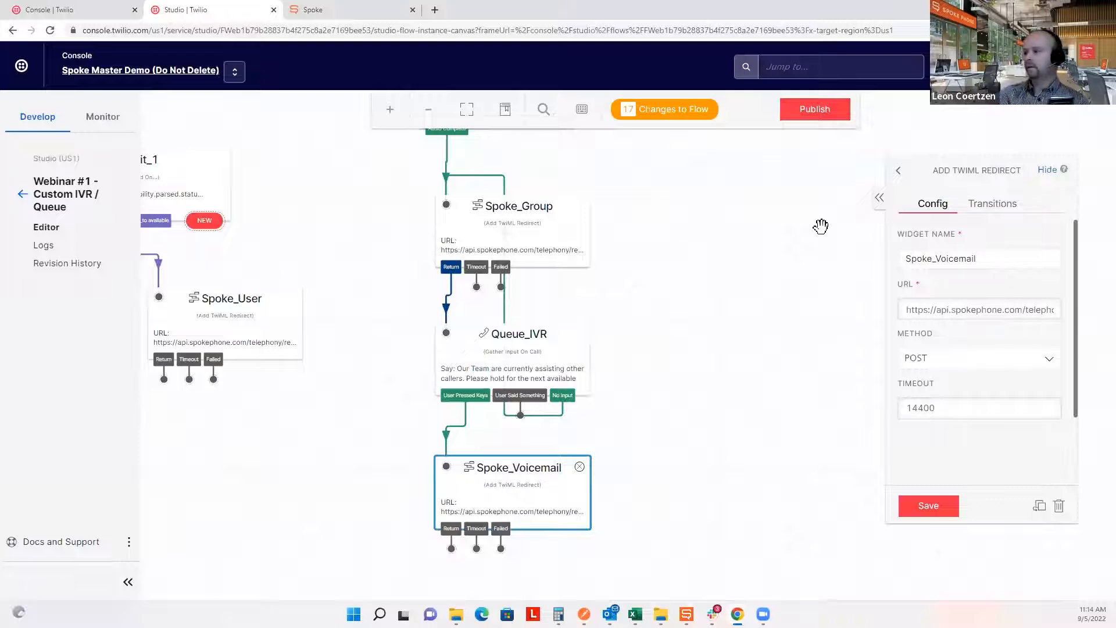
# Reopen Main_IVR's Gather Input settings and highlight its 'For General Sales, press two' line.
pyautogui.scroll(10, 626, 343)
pyautogui.scroll(5, 535, 410)
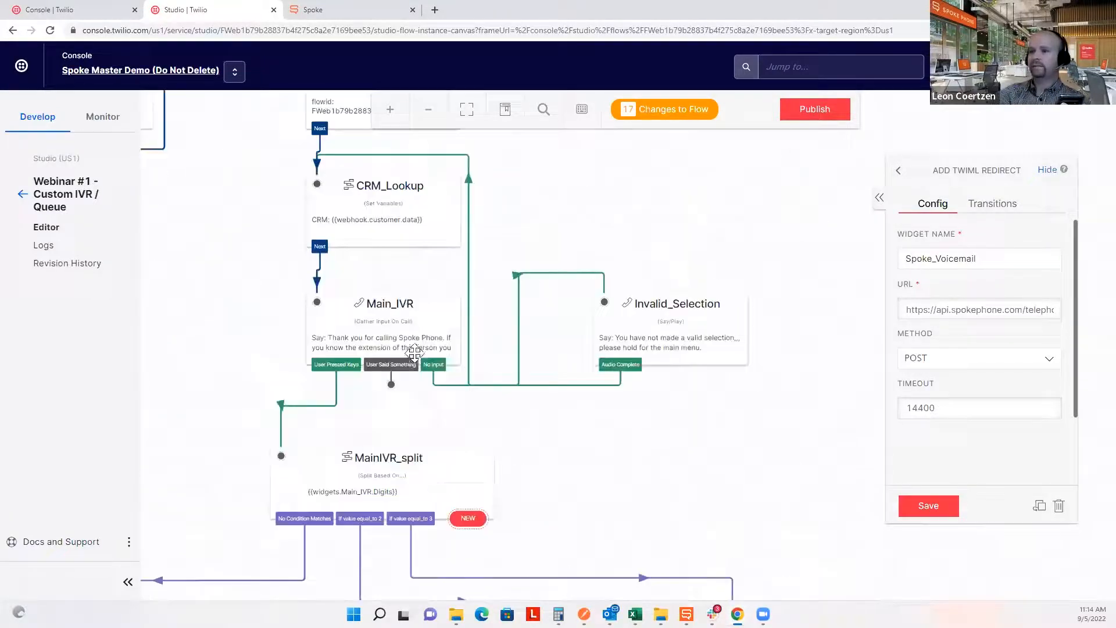
pyautogui.click(413, 347)
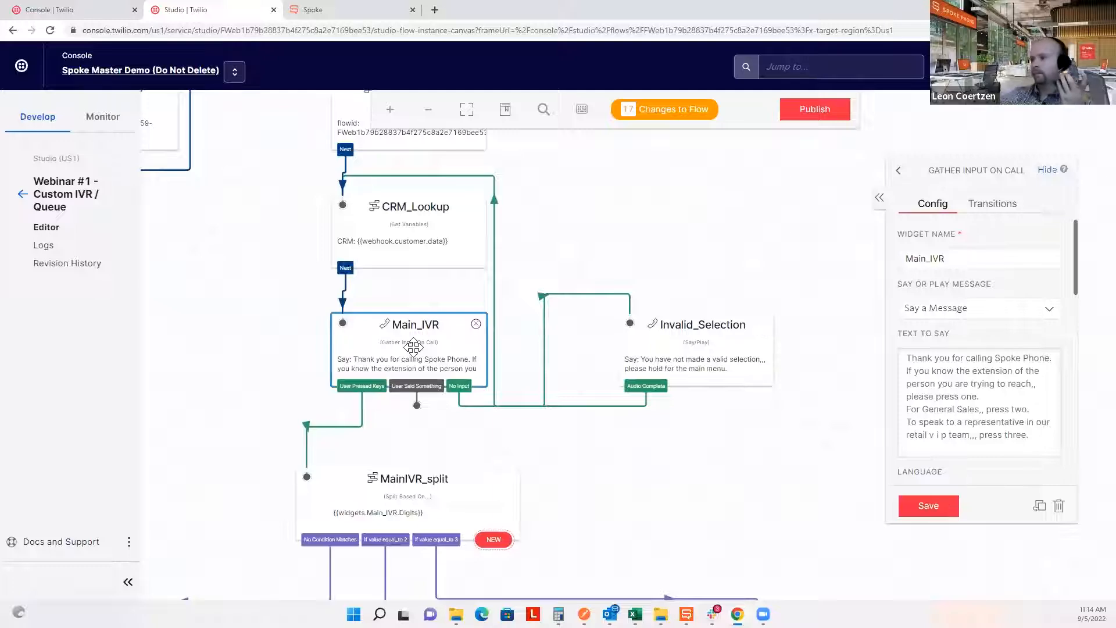
pyautogui.moveTo(1029, 409); pyautogui.dragTo(885, 428)
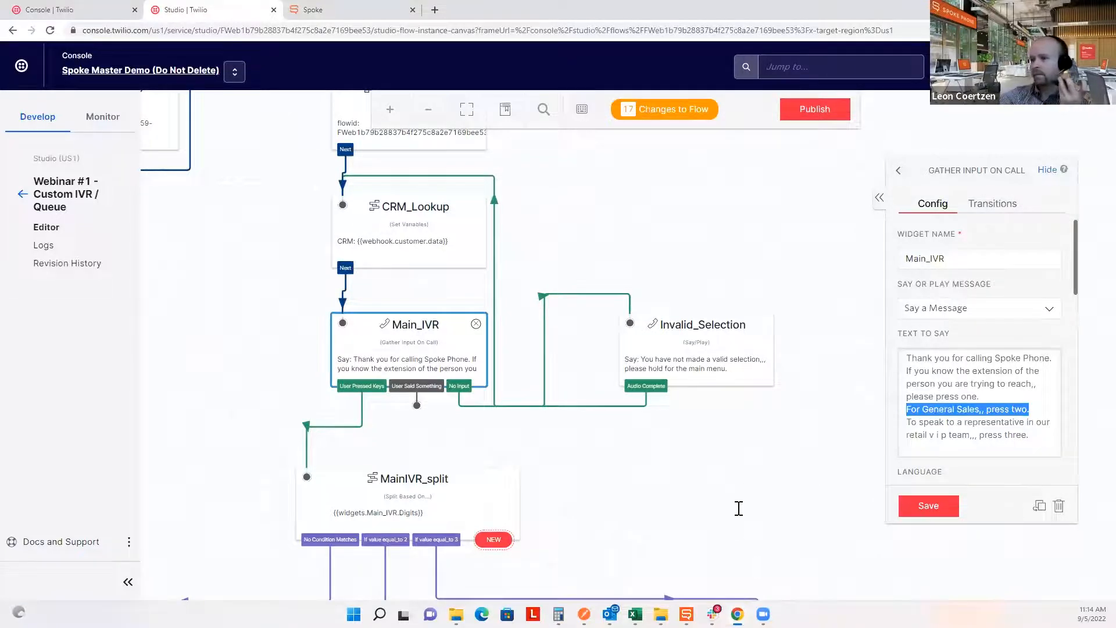
pyautogui.scroll(-5, 737, 508)
# Review the Wait_Audio hold message and bring Spoke_Group and the queue steps into view.
pyautogui.scroll(-4, 635, 286)
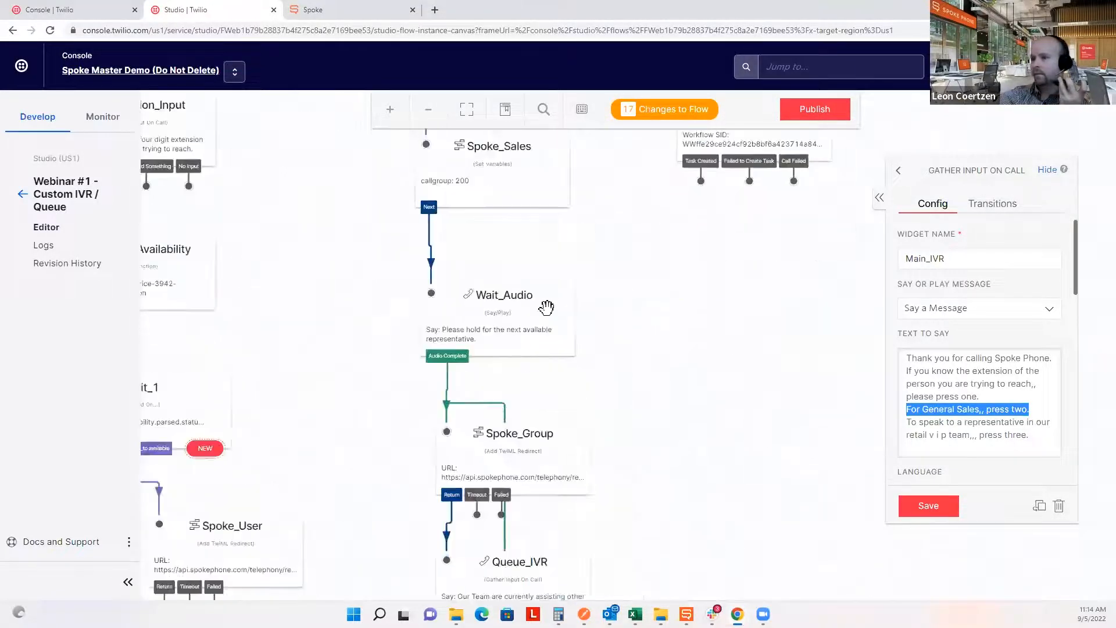
pyautogui.click(543, 307)
pyautogui.moveTo(979, 372); pyautogui.dragTo(901, 356)
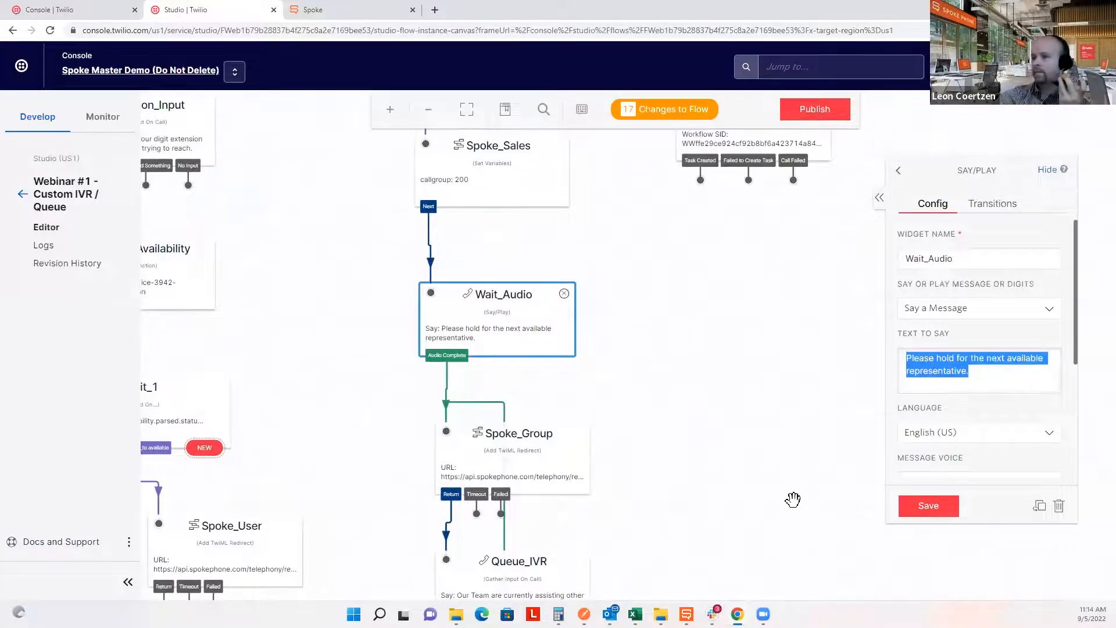
pyautogui.moveTo(787, 376); pyautogui.dragTo(794, 285)
pyautogui.scroll(-3, 787, 291)
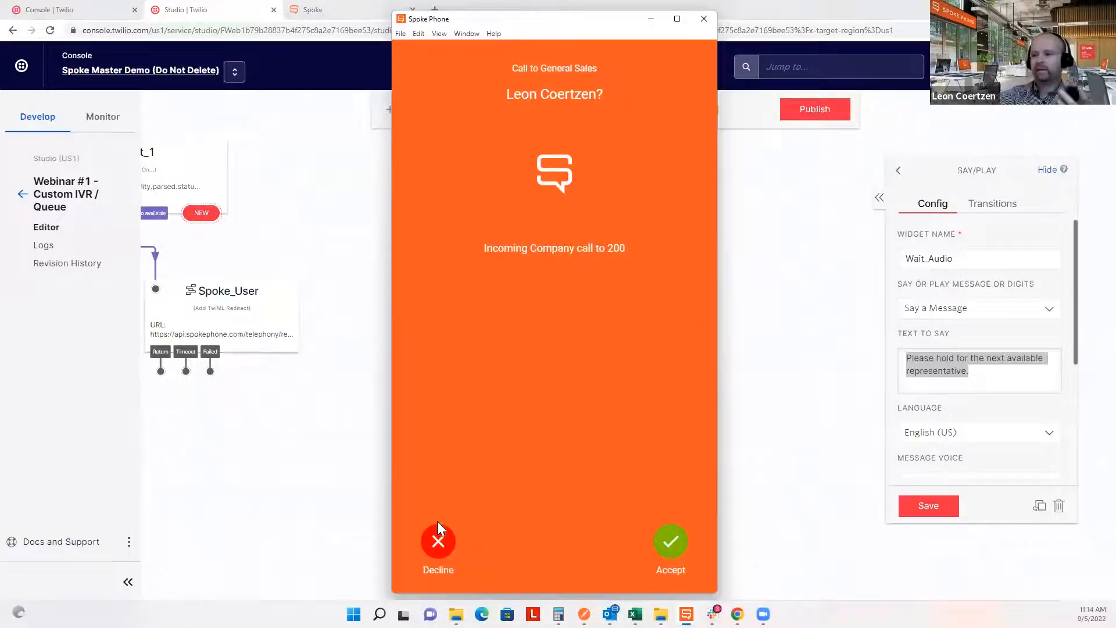
# Decline the incoming General Sales call and review Queue_IVR's press-two voicemail hold message.
pyautogui.click(437, 543)
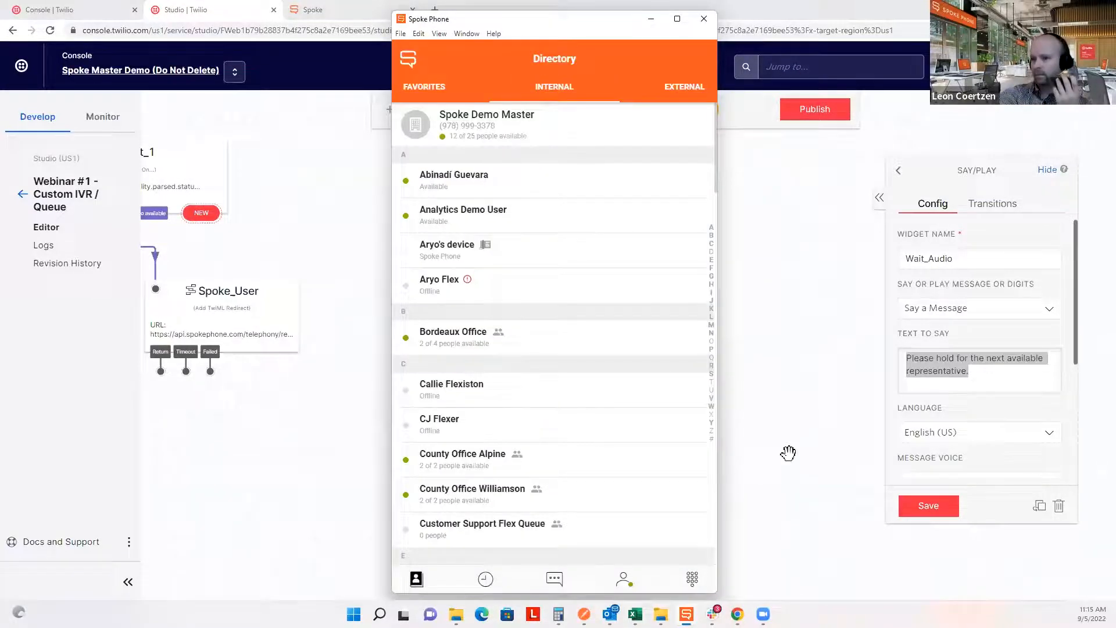
pyautogui.click(808, 459)
pyautogui.click(549, 345)
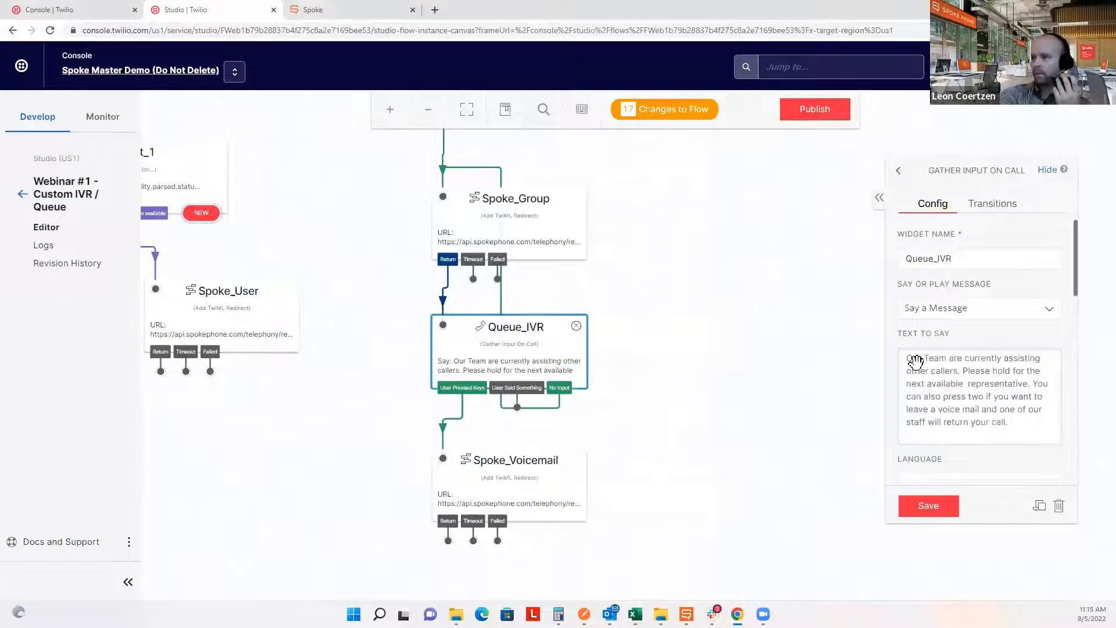
pyautogui.moveTo(1009, 422); pyautogui.dragTo(905, 357)
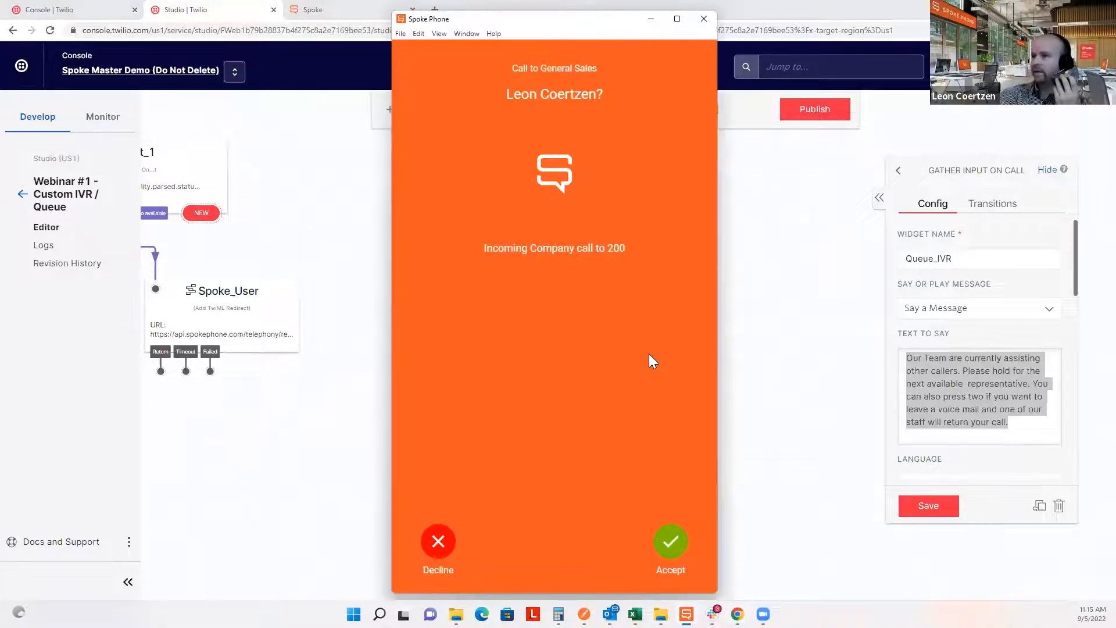
pyautogui.moveTo(599, 70); pyautogui.dragTo(548, 70)
pyautogui.click(579, 347)
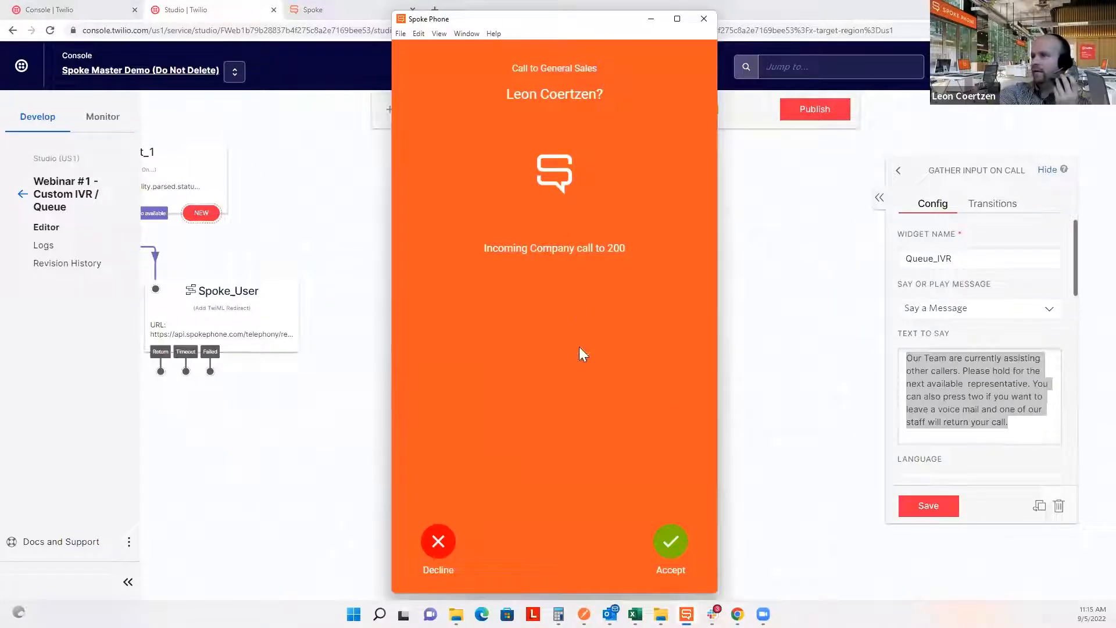
# Answer the next General Sales call, mute the microphone, and hang up.
pyautogui.click(668, 543)
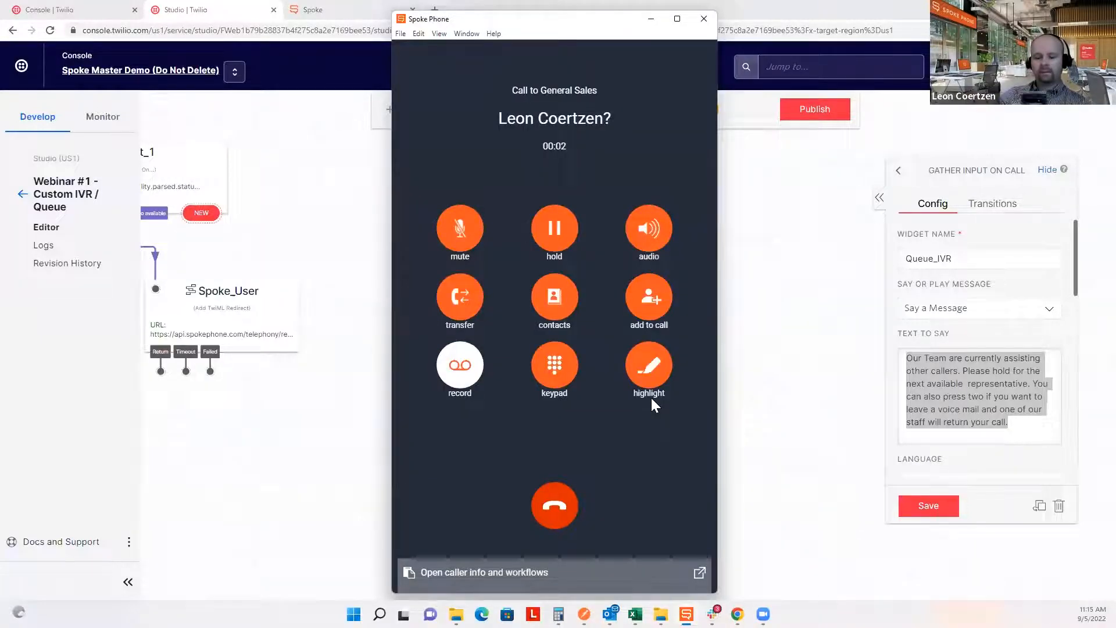
pyautogui.click(474, 234)
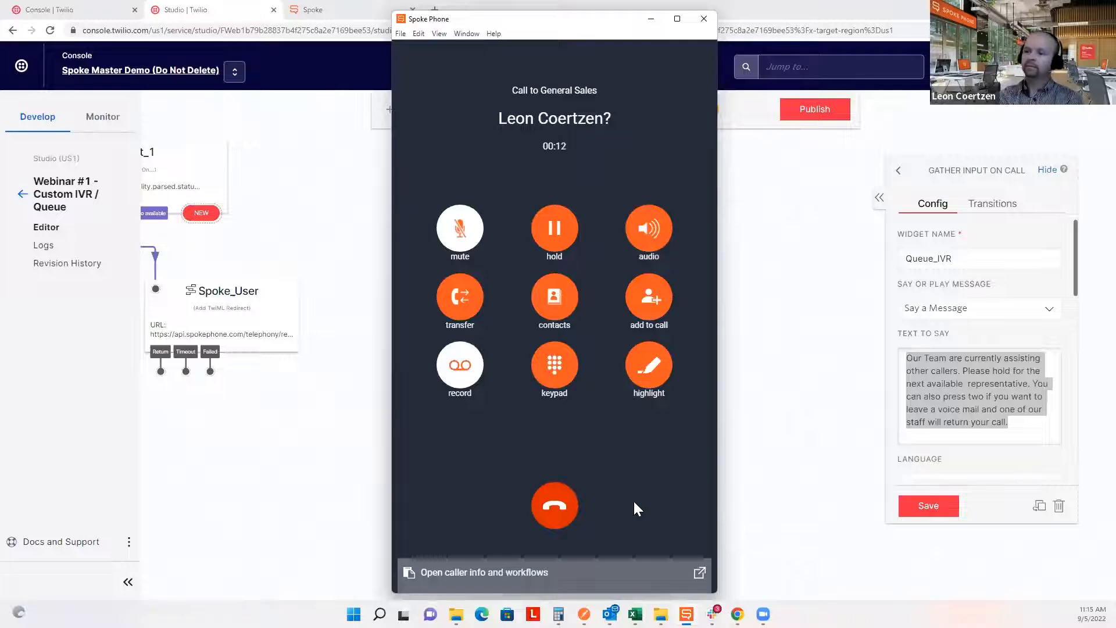
pyautogui.click(562, 503)
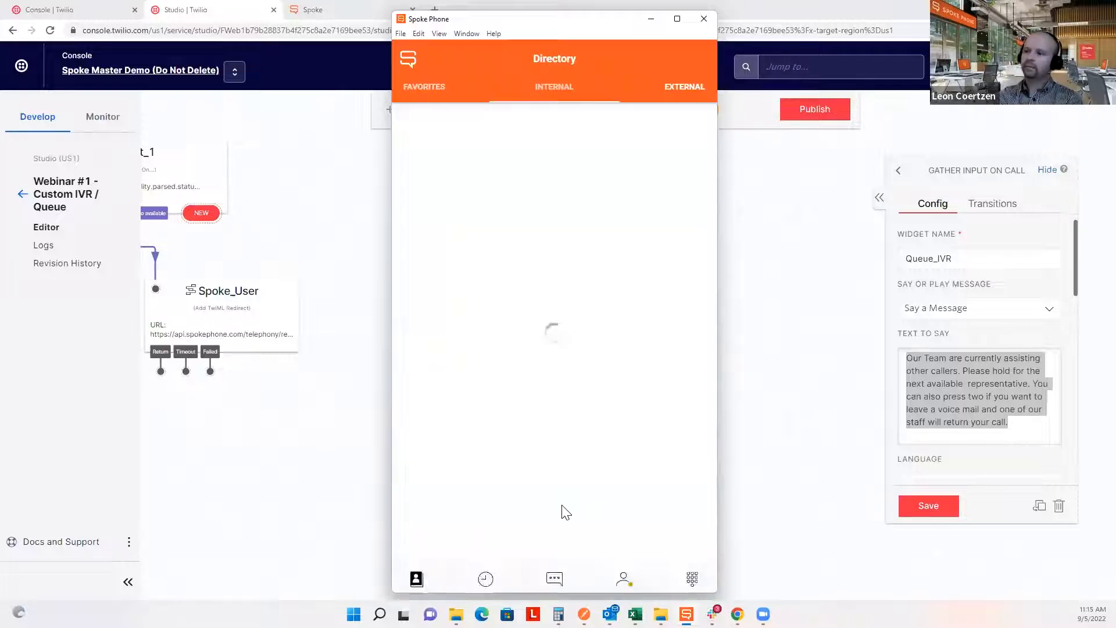
pyautogui.click(804, 414)
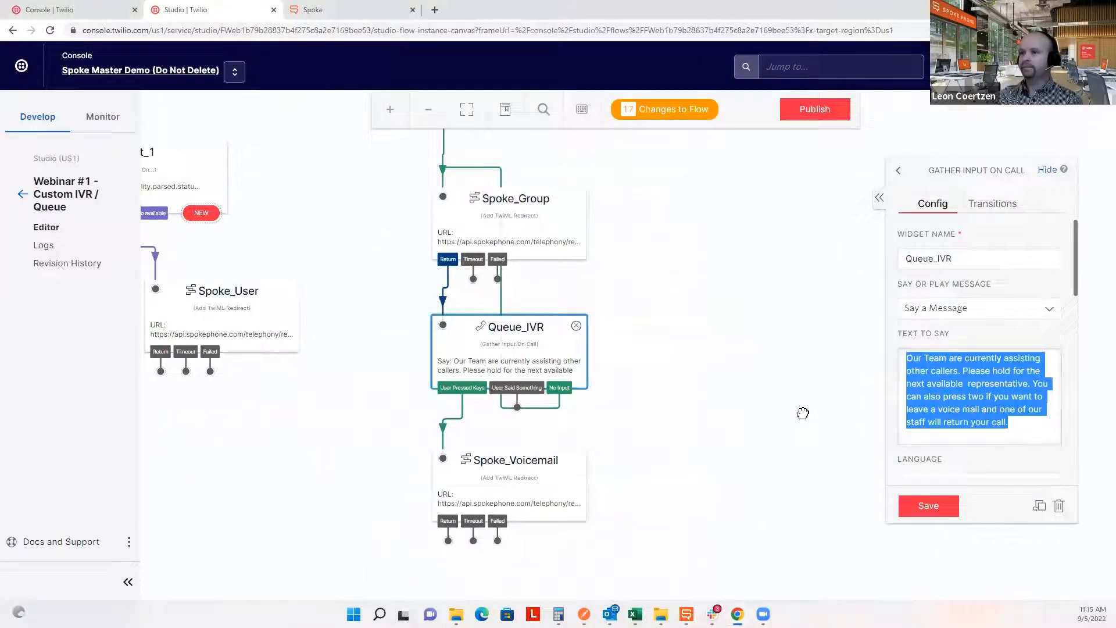
# Pan the flow canvas up past Queue_IVR, Wait_Audio and Spoke_Sales to Main_IVR and MainIVR_split.
pyautogui.click(804, 414)
pyautogui.moveTo(736, 357); pyautogui.dragTo(772, 491)
pyautogui.moveTo(718, 284); pyautogui.dragTo(736, 384)
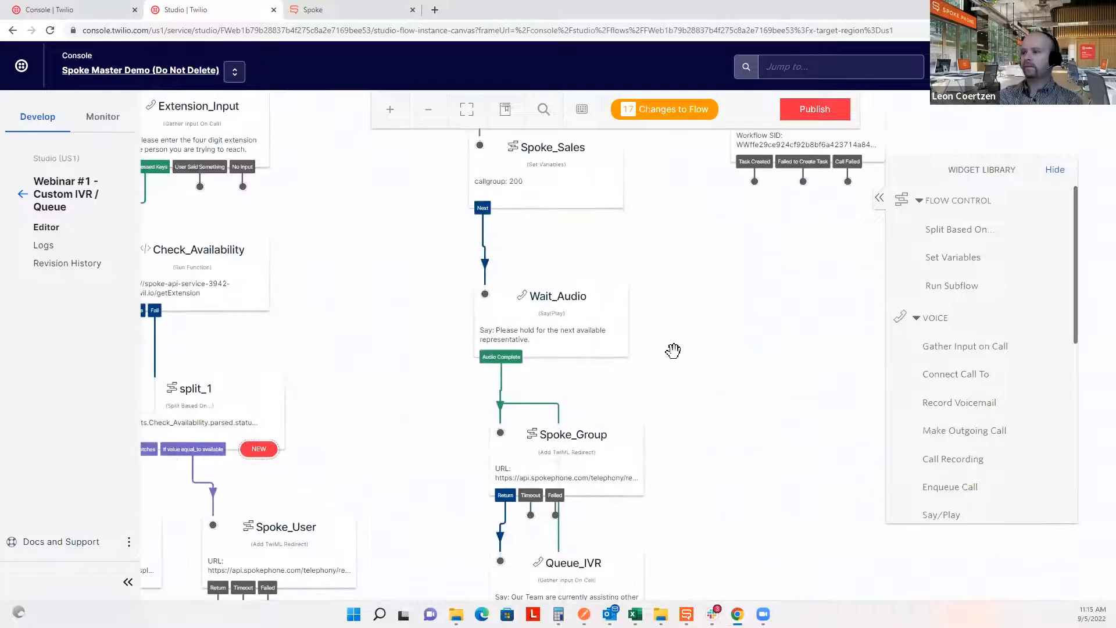
pyautogui.moveTo(673, 351); pyautogui.dragTo(656, 489)
pyautogui.moveTo(633, 218); pyautogui.dragTo(622, 554)
# Read Main_IVR's Text to Say, highlighting the retail VIP team phrase, then deselect it.
pyautogui.click(389, 257)
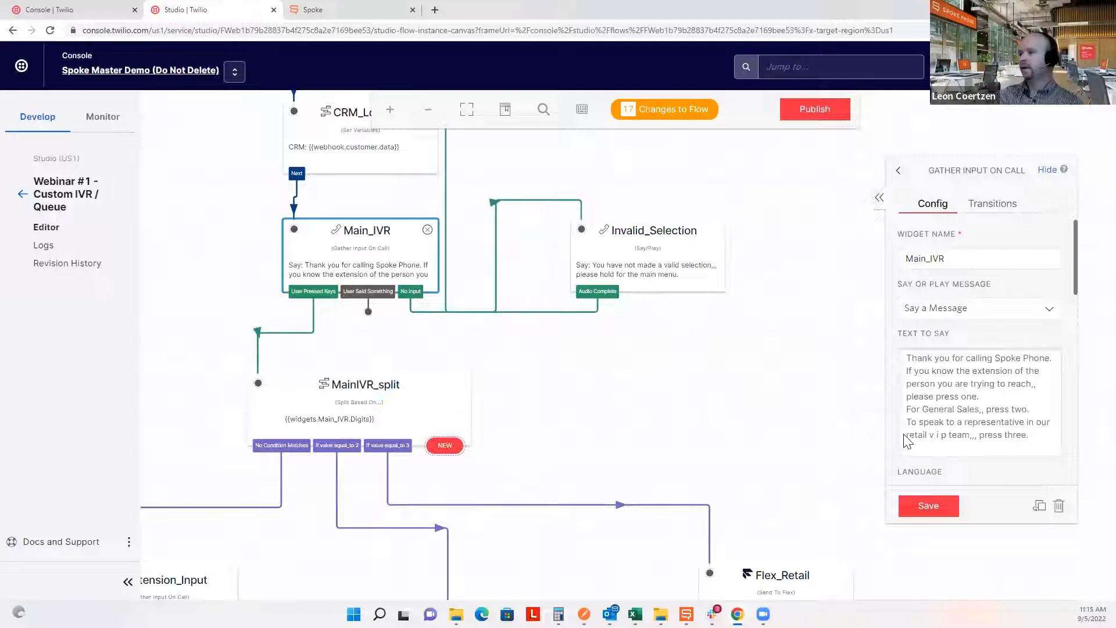
pyautogui.moveTo(971, 435); pyautogui.dragTo(899, 441)
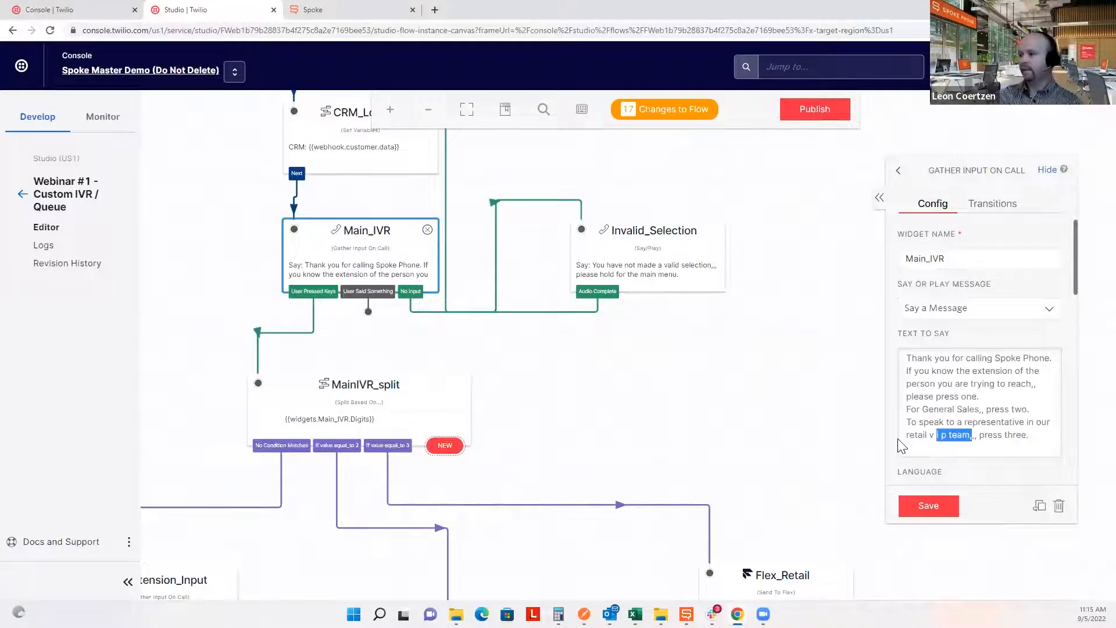
pyautogui.click(794, 388)
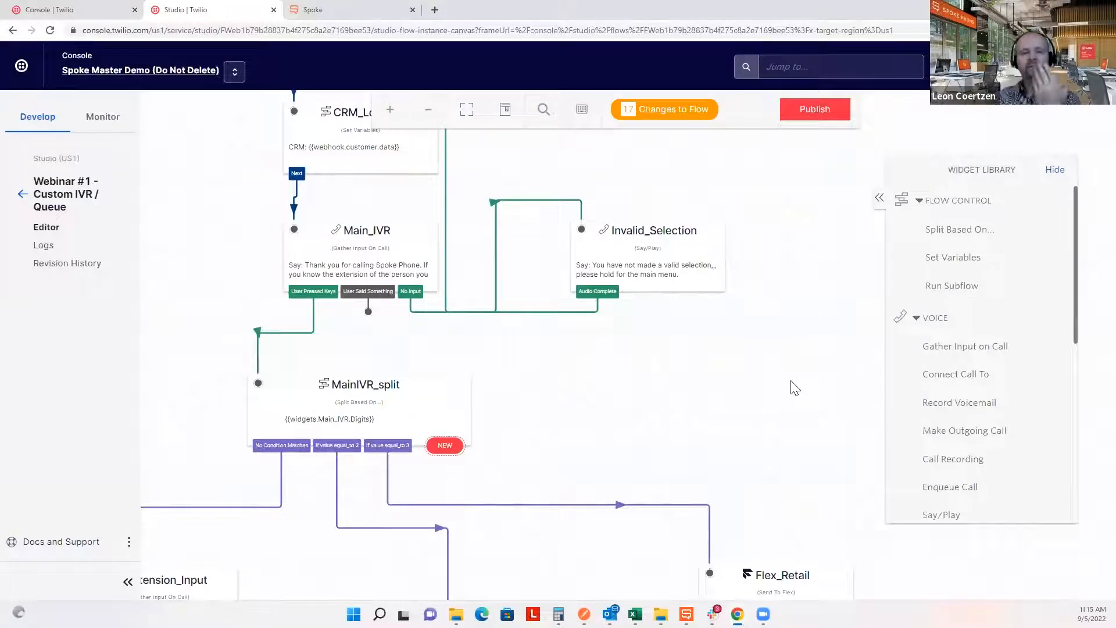
# Launch Twilio Flex from the Console and set the agent's status to Available.
pyautogui.click(99, 6)
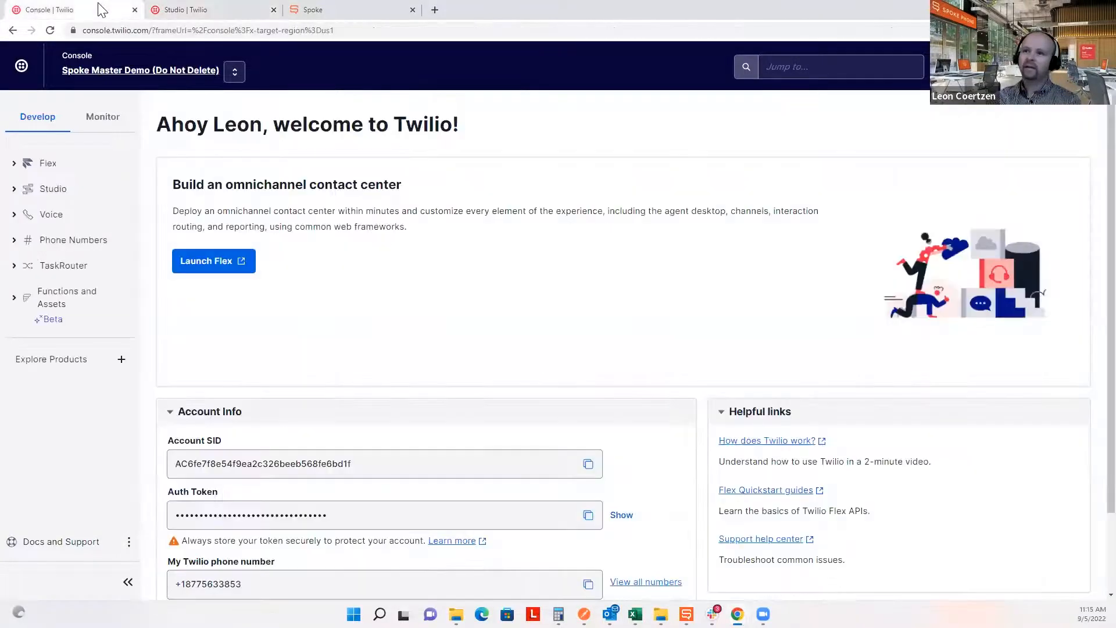
pyautogui.click(211, 262)
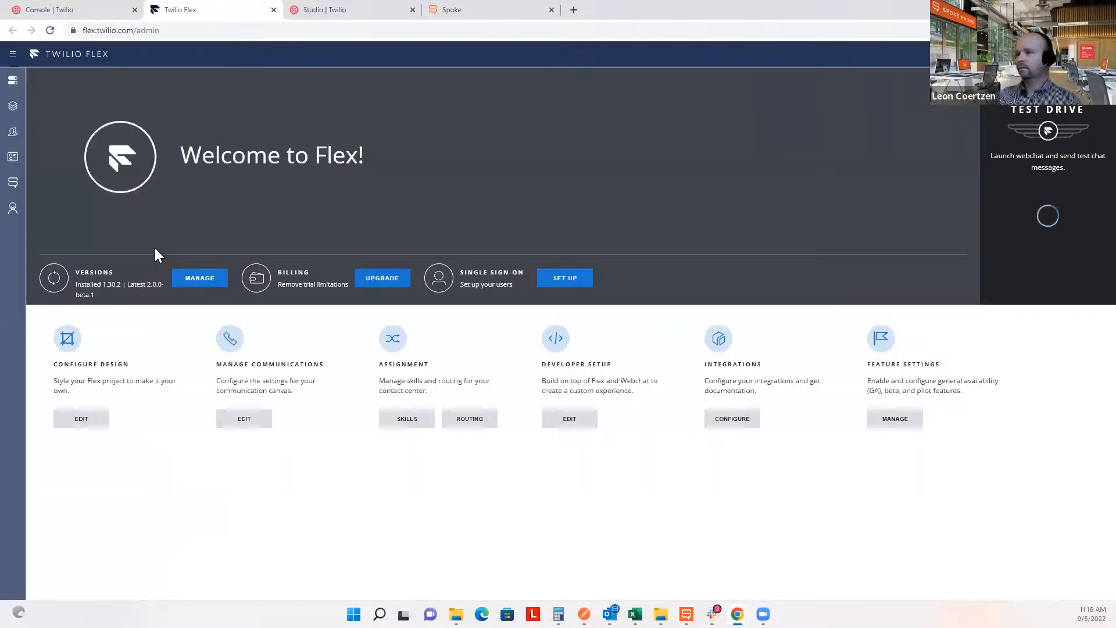
pyautogui.click(13, 120)
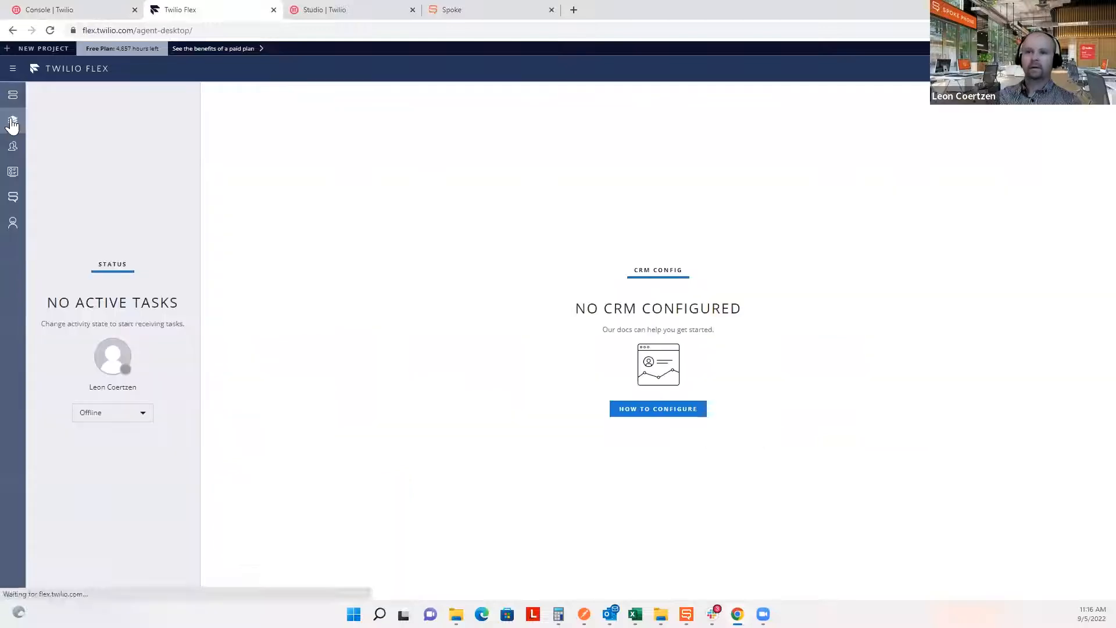
pyautogui.click(131, 415)
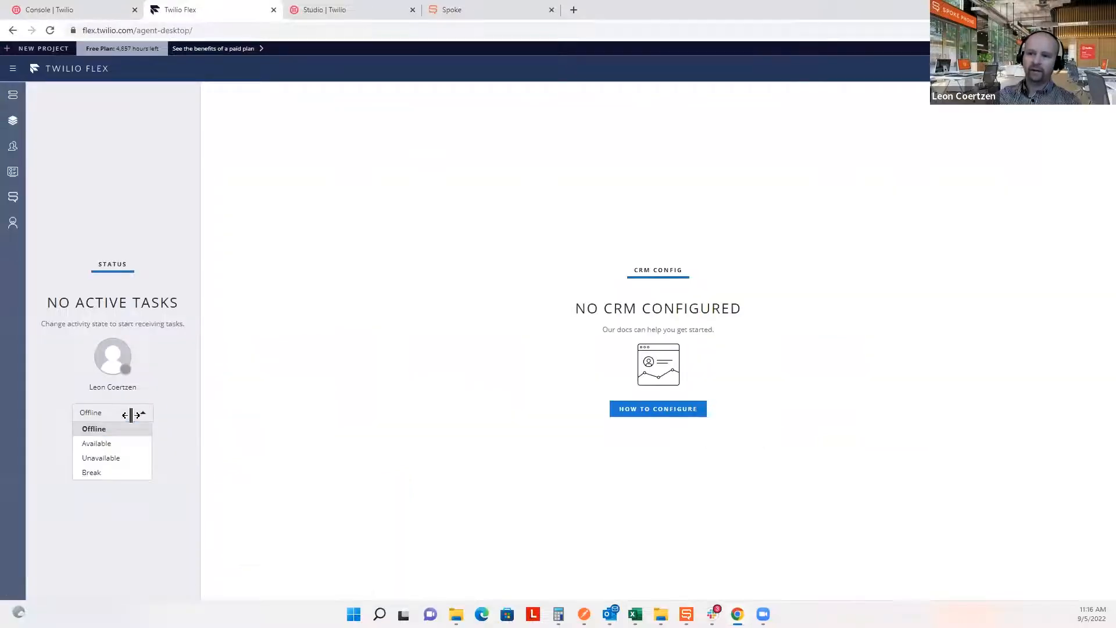
pyautogui.click(129, 444)
pyautogui.moveTo(199, 421); pyautogui.dragTo(200, 419)
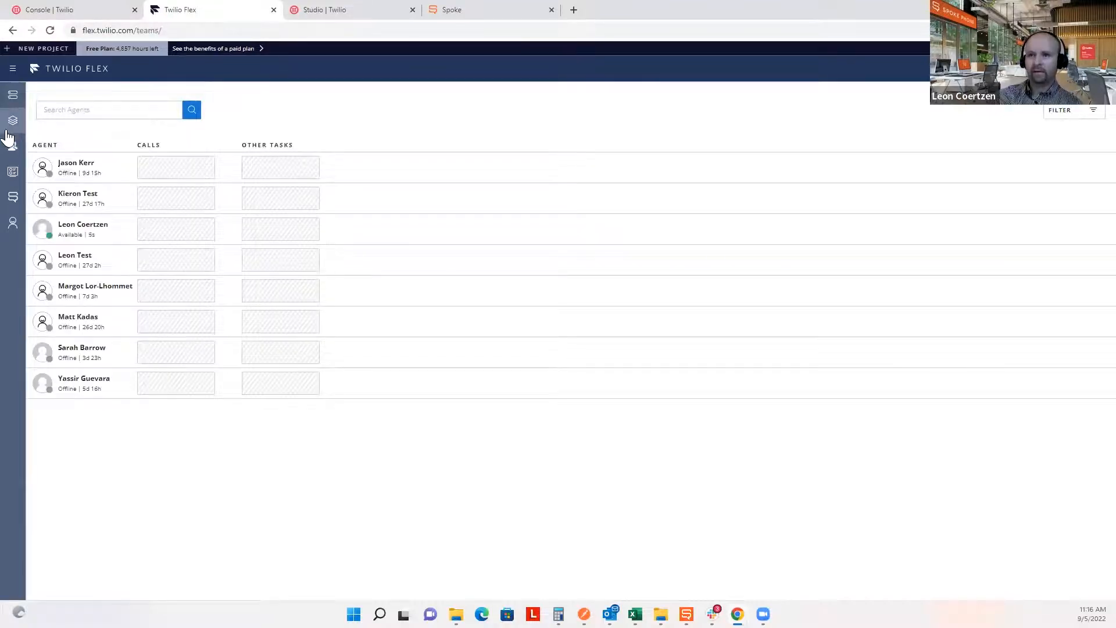
pyautogui.click(8, 132)
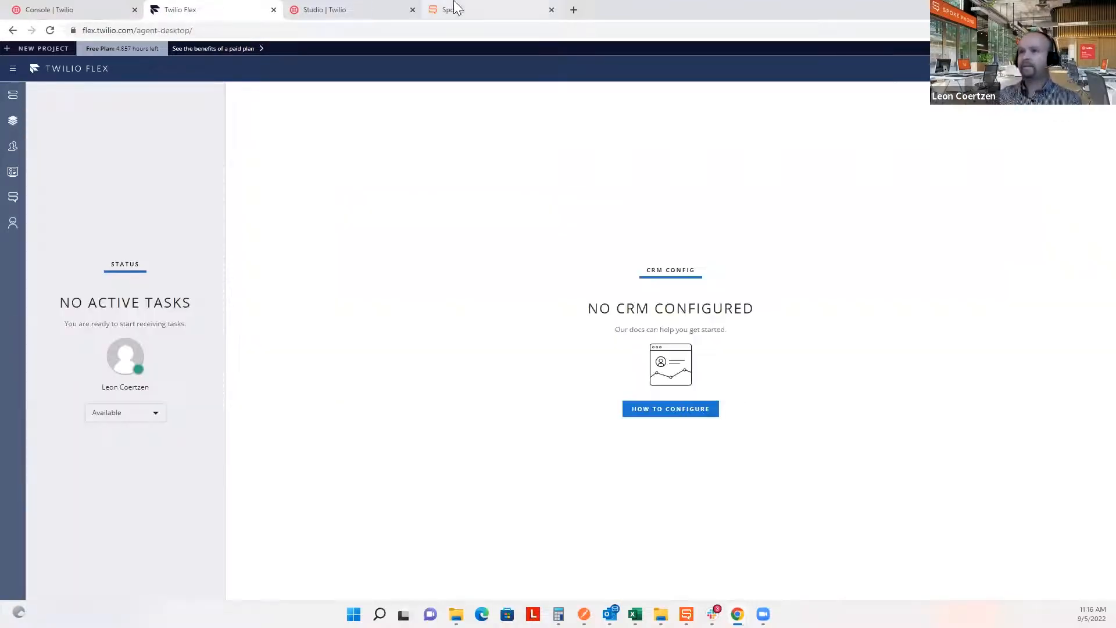
# Back in the Studio flow, reopen Main_IVR's settings with Spoke_Sales and Wait_Audio in view.
pyautogui.click(321, 9)
pyautogui.moveTo(661, 433); pyautogui.dragTo(583, 430)
pyautogui.click(312, 260)
pyautogui.moveTo(729, 542); pyautogui.dragTo(655, 209)
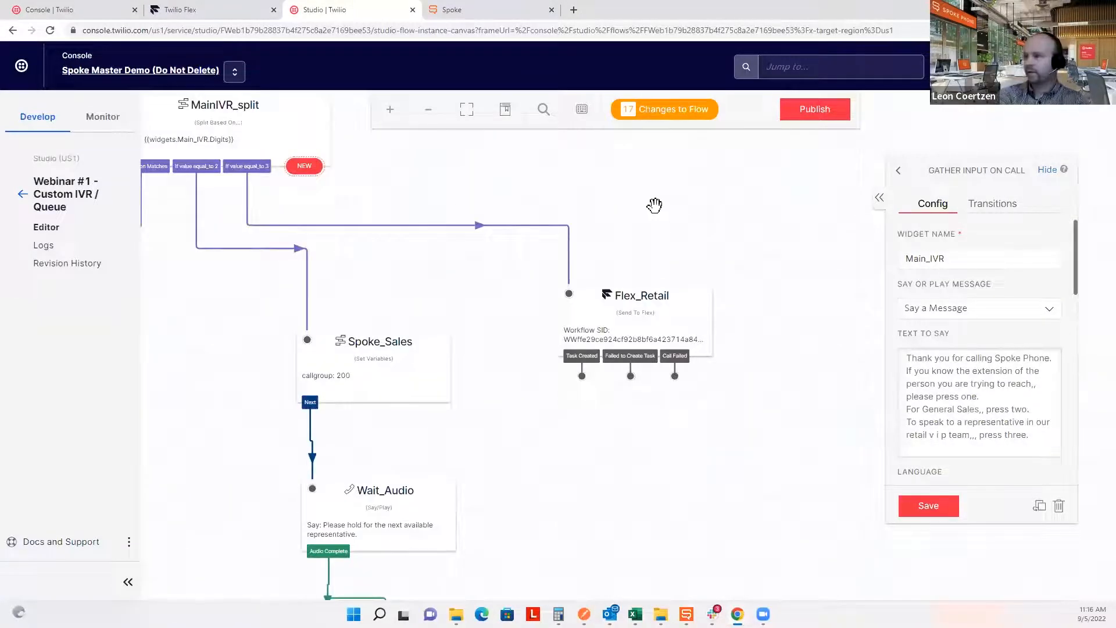
# Confirm Flex_Retail uses the Retail VIP Queue and Main_IVR's press-three option names the retail VIP team.
pyautogui.scroll(5, 761, 372)
pyautogui.hscroll(-4, 762, 372)
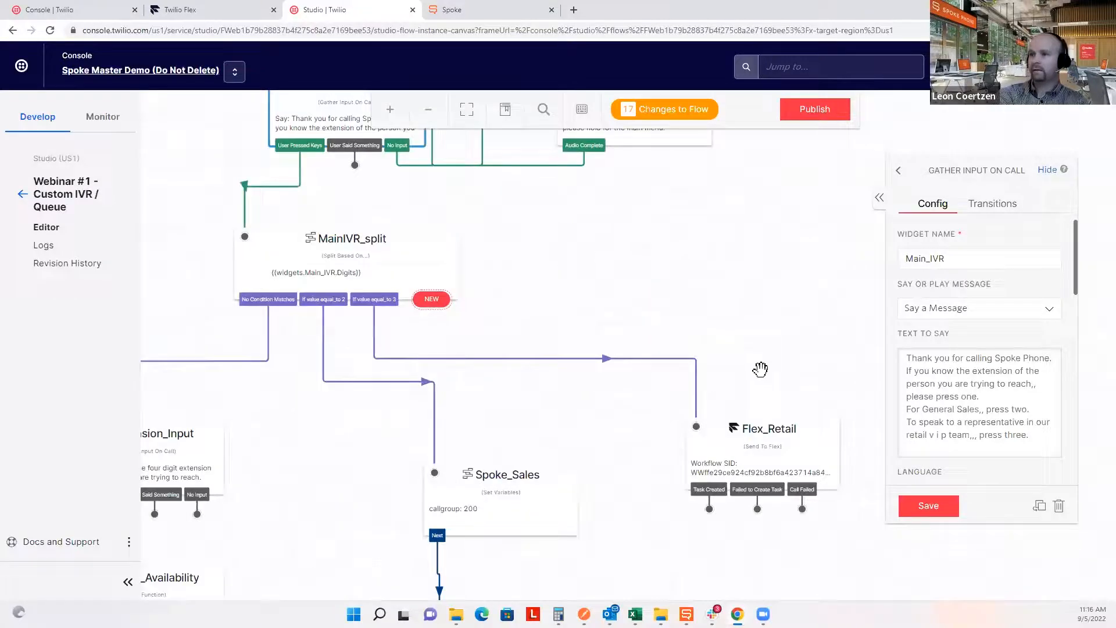
pyautogui.click(848, 547)
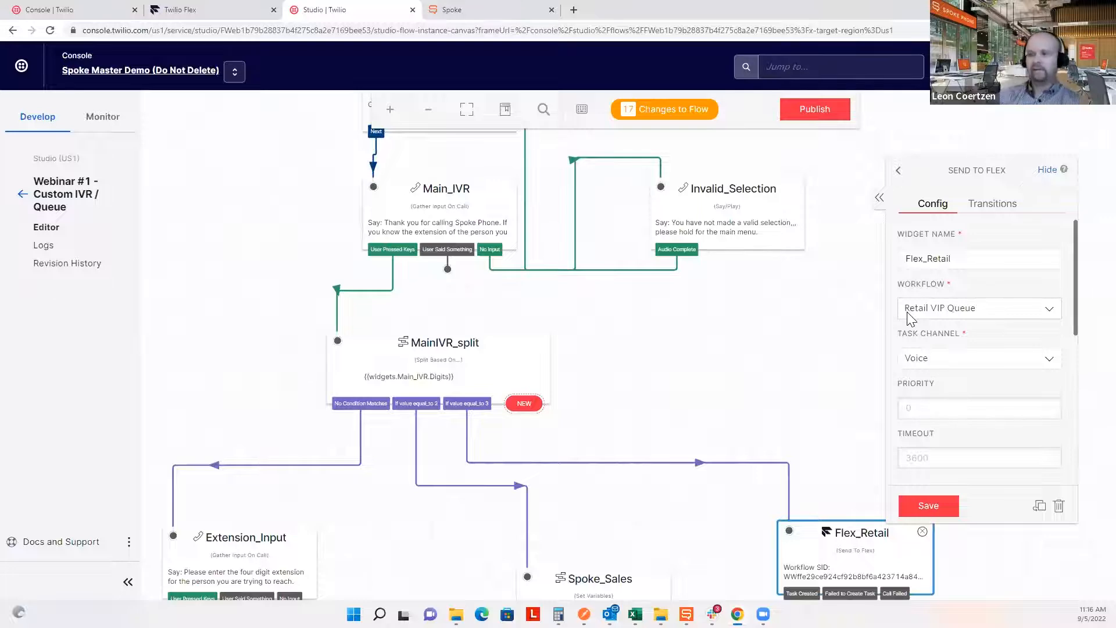
pyautogui.click(443, 204)
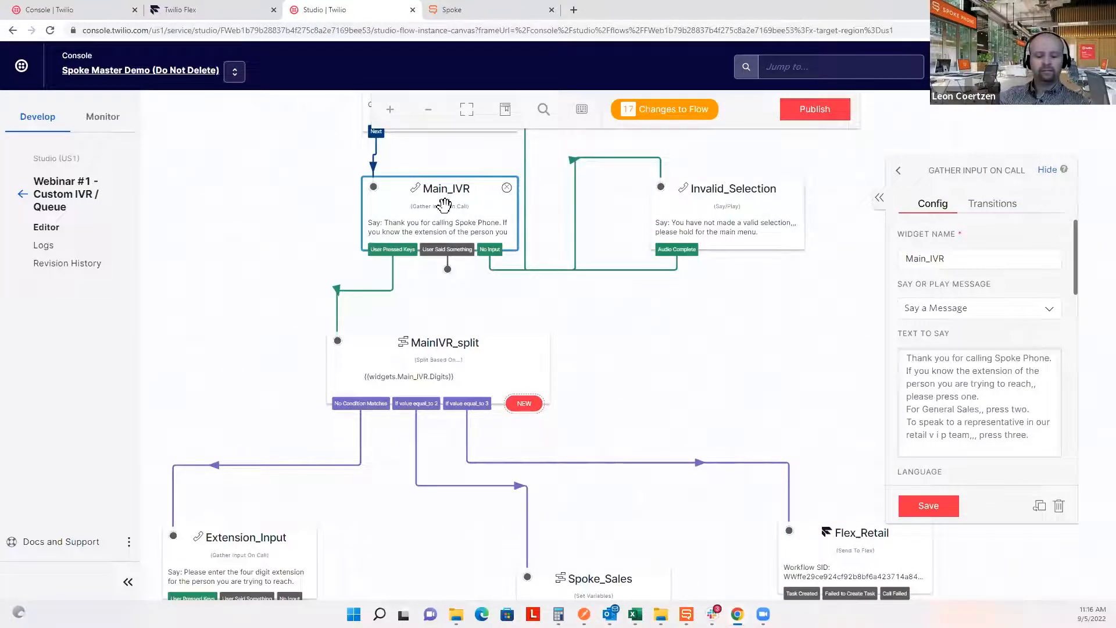
pyautogui.moveTo(1029, 436); pyautogui.dragTo(905, 422)
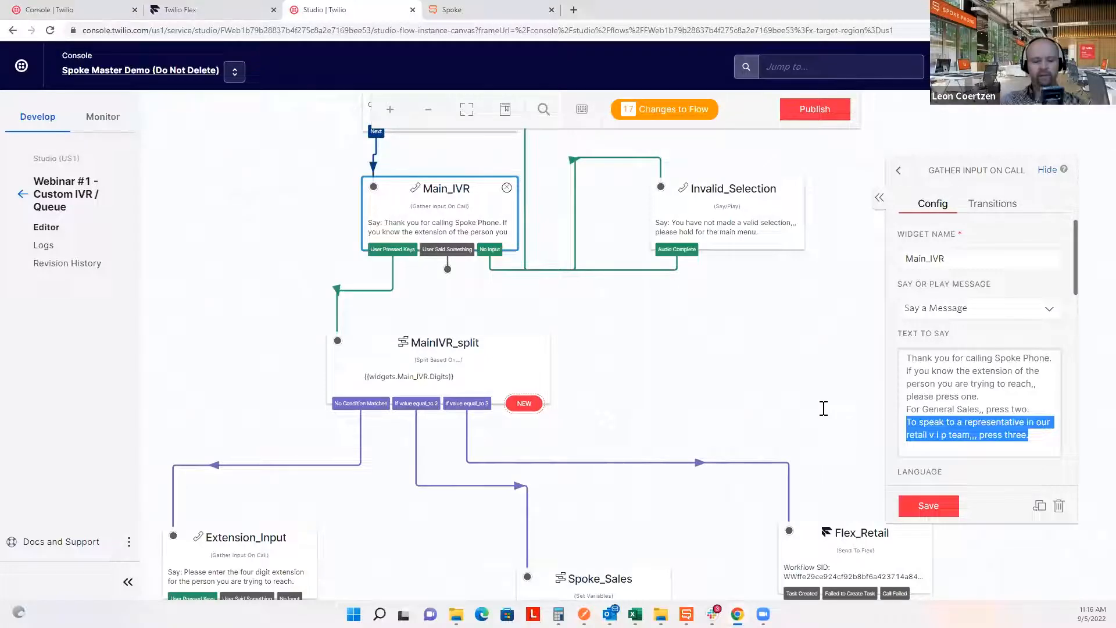
pyautogui.click(217, 8)
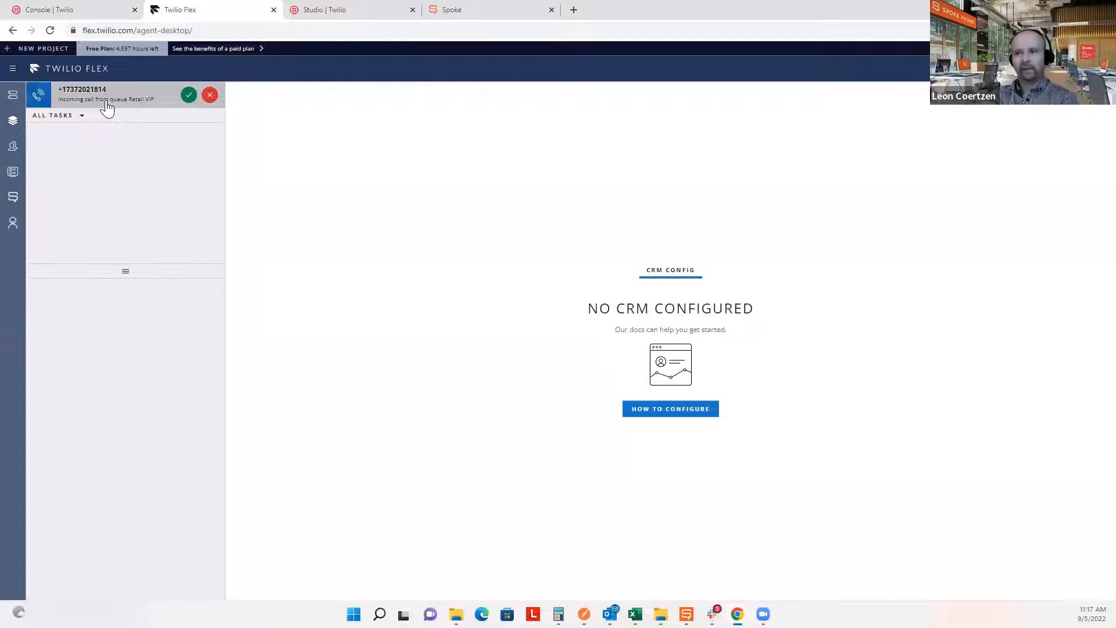
# Accept the Retail VIP call, mute the microphone, and transfer it to the recent Spoke colleague.
pyautogui.click(174, 106)
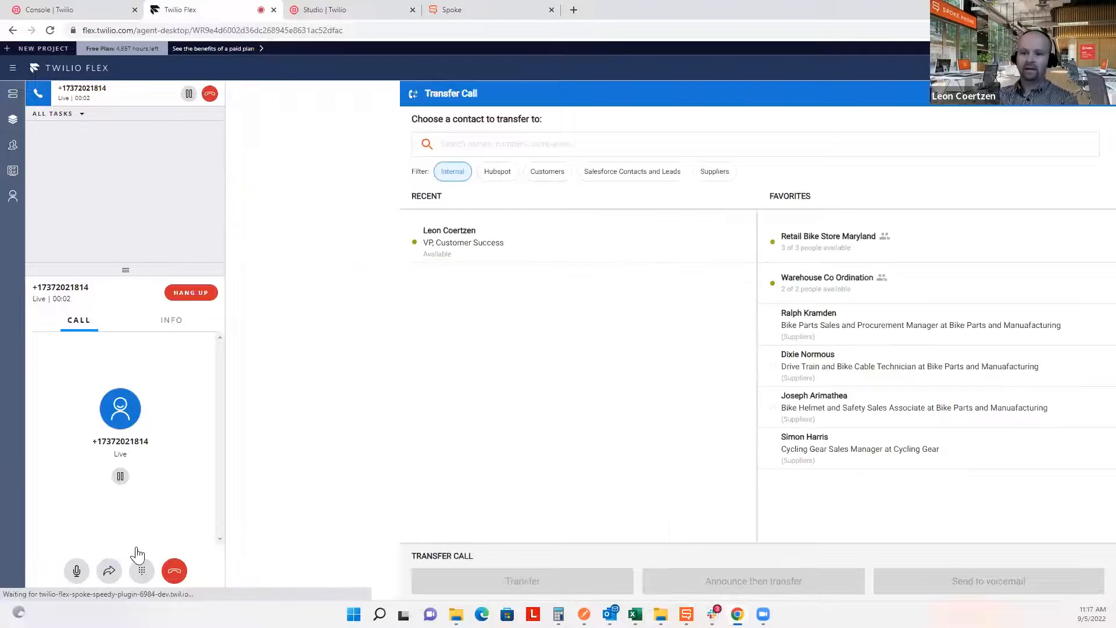
pyautogui.click(77, 570)
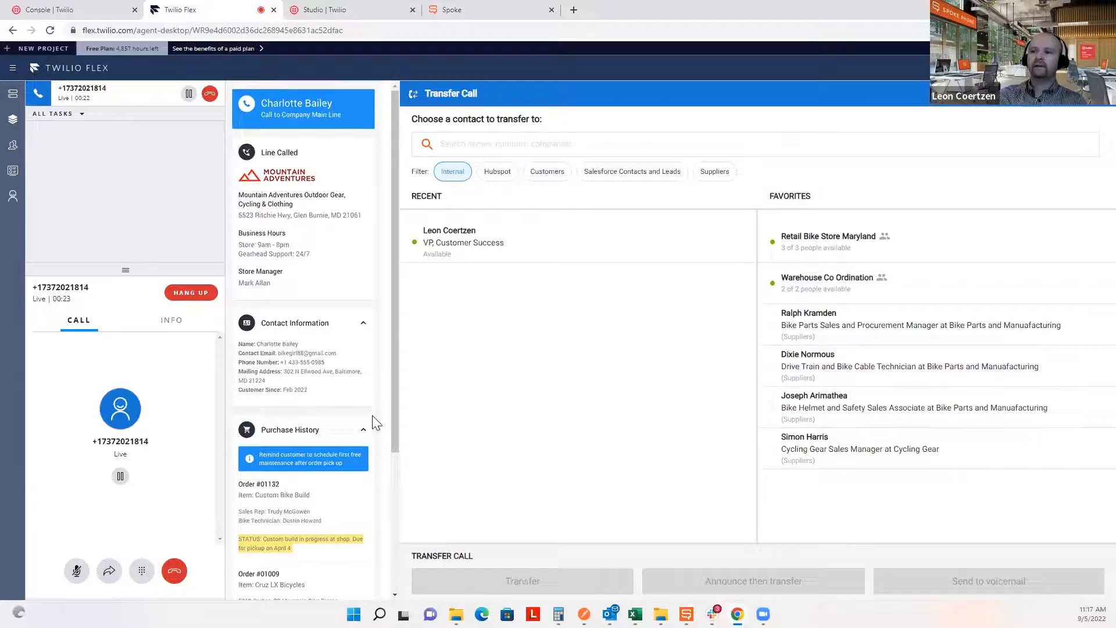
pyautogui.click(112, 570)
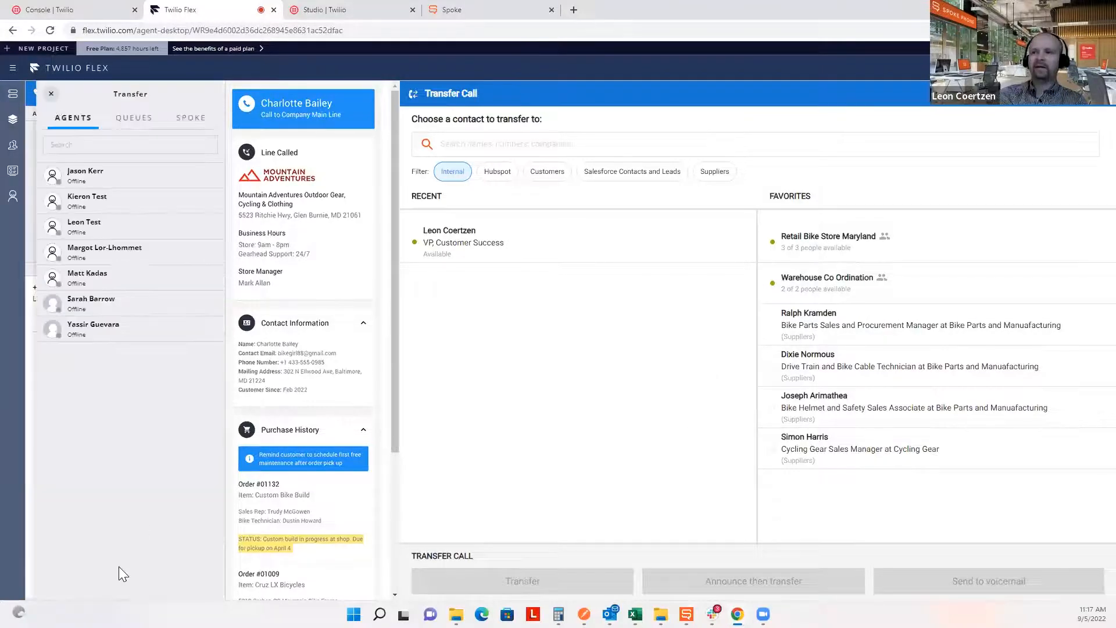
pyautogui.click(194, 122)
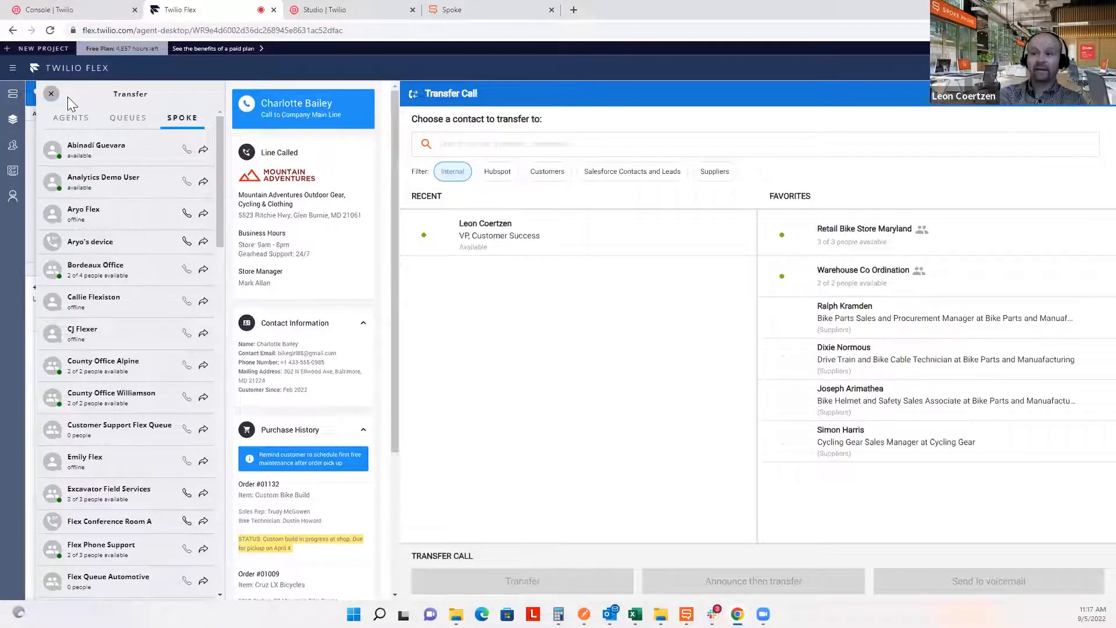
pyautogui.click(51, 94)
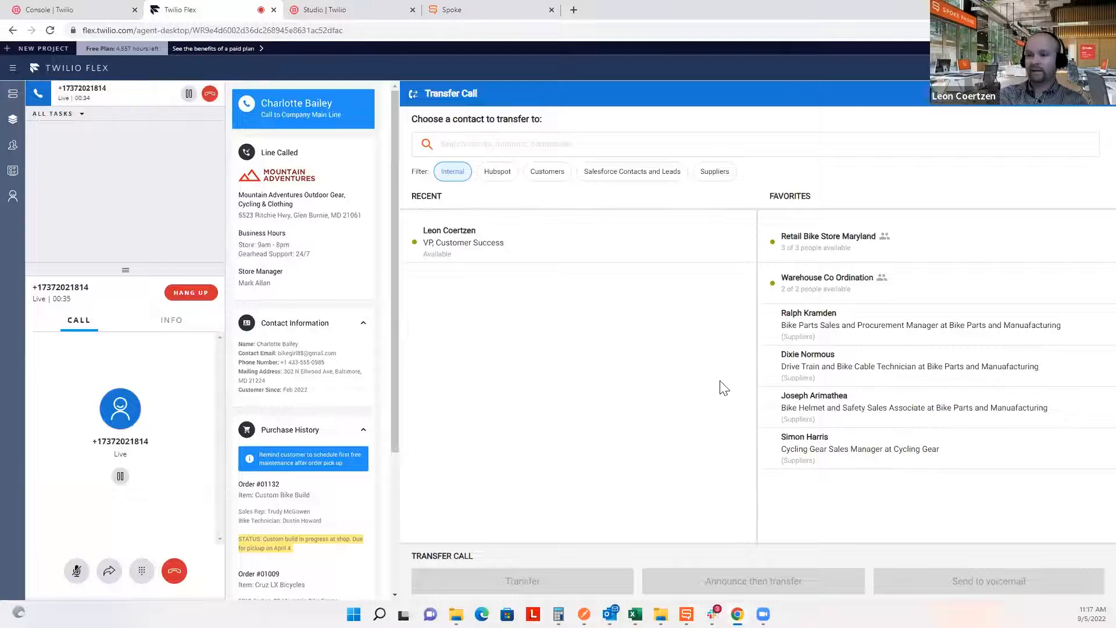
pyautogui.click(486, 256)
pyautogui.click(579, 581)
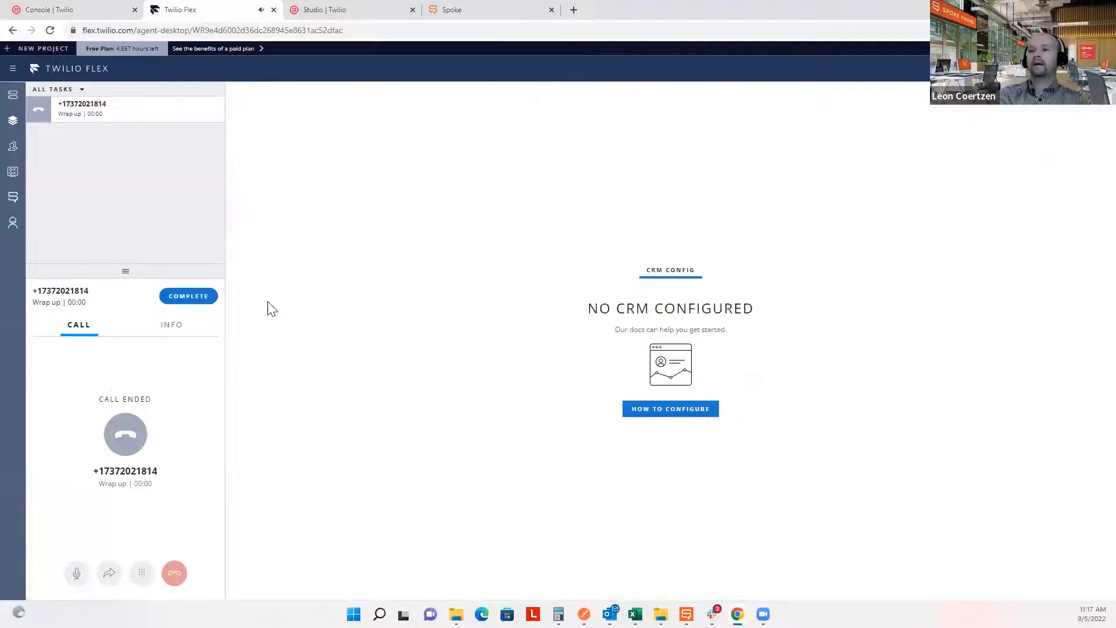
# Complete the Flex wrap-up, answer and end the call on extension 2004, then show the Summary slide.
pyautogui.click(184, 296)
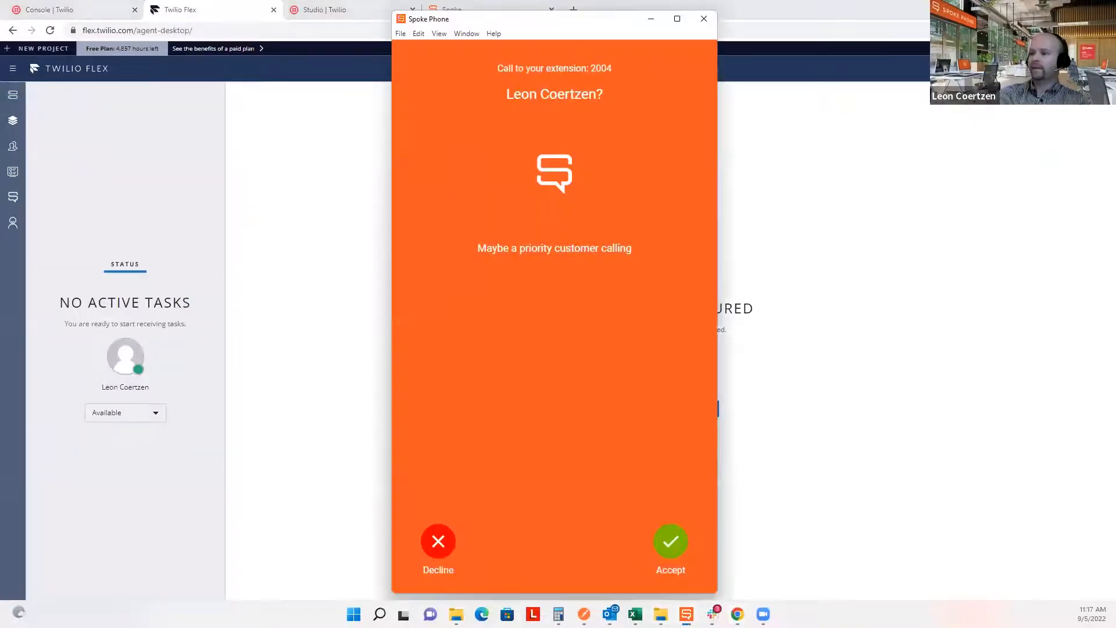
pyautogui.click(671, 545)
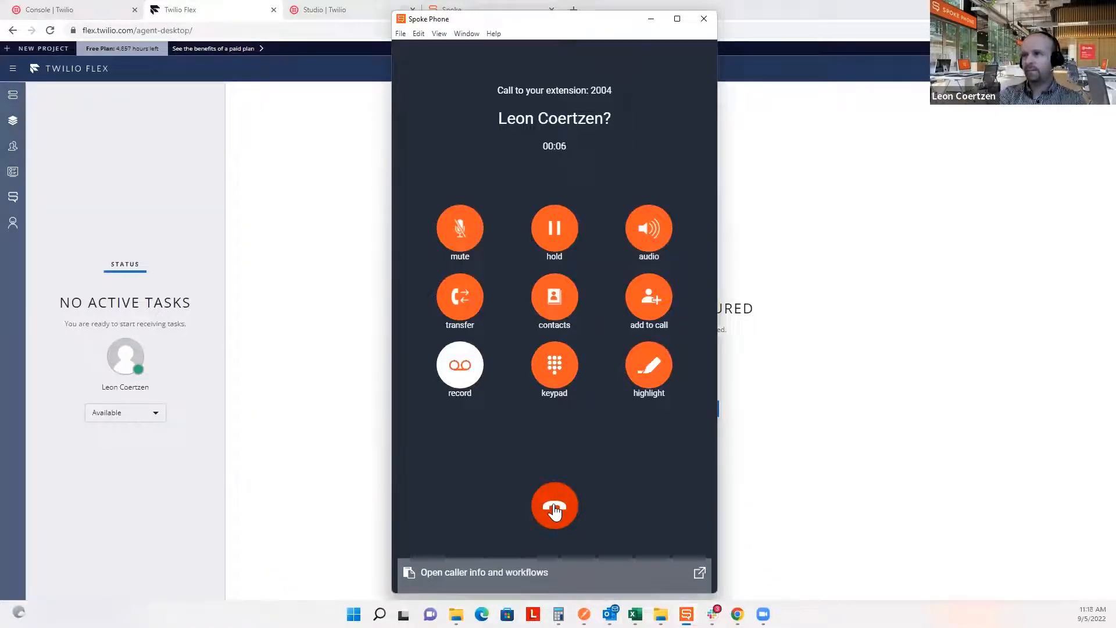
pyautogui.click(555, 509)
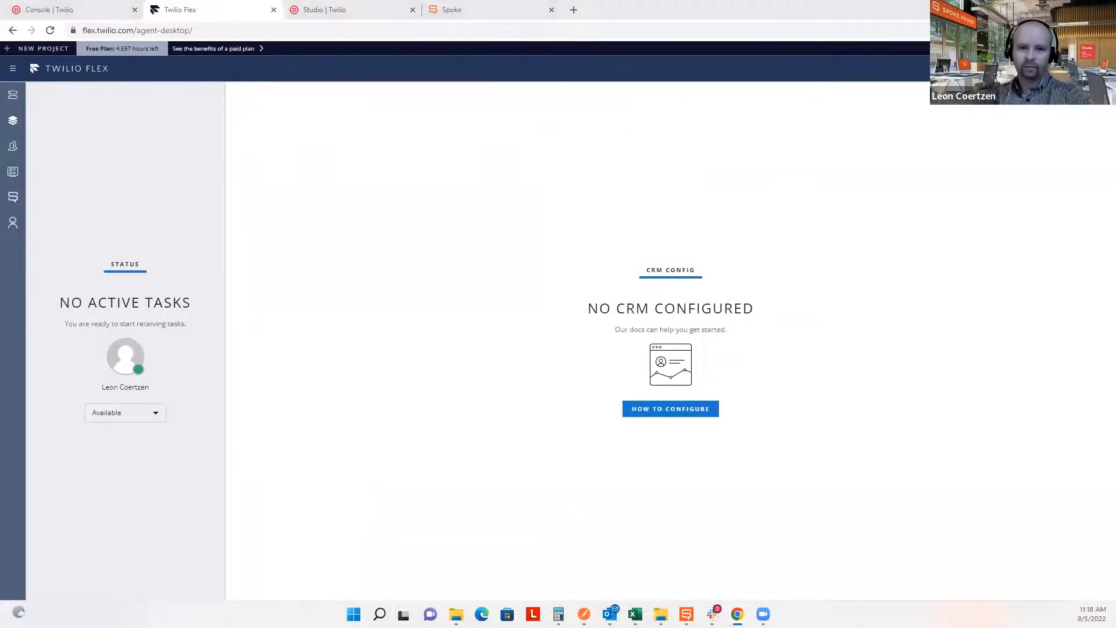
pyautogui.hotkey('alt', 'Tab')
pyautogui.click(694, 387)
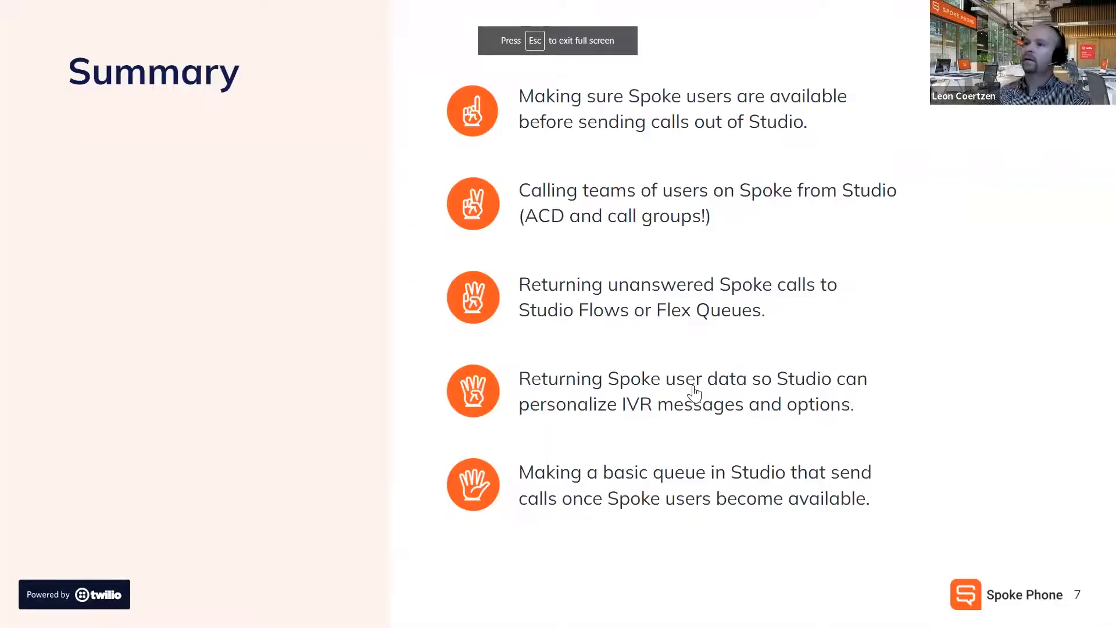